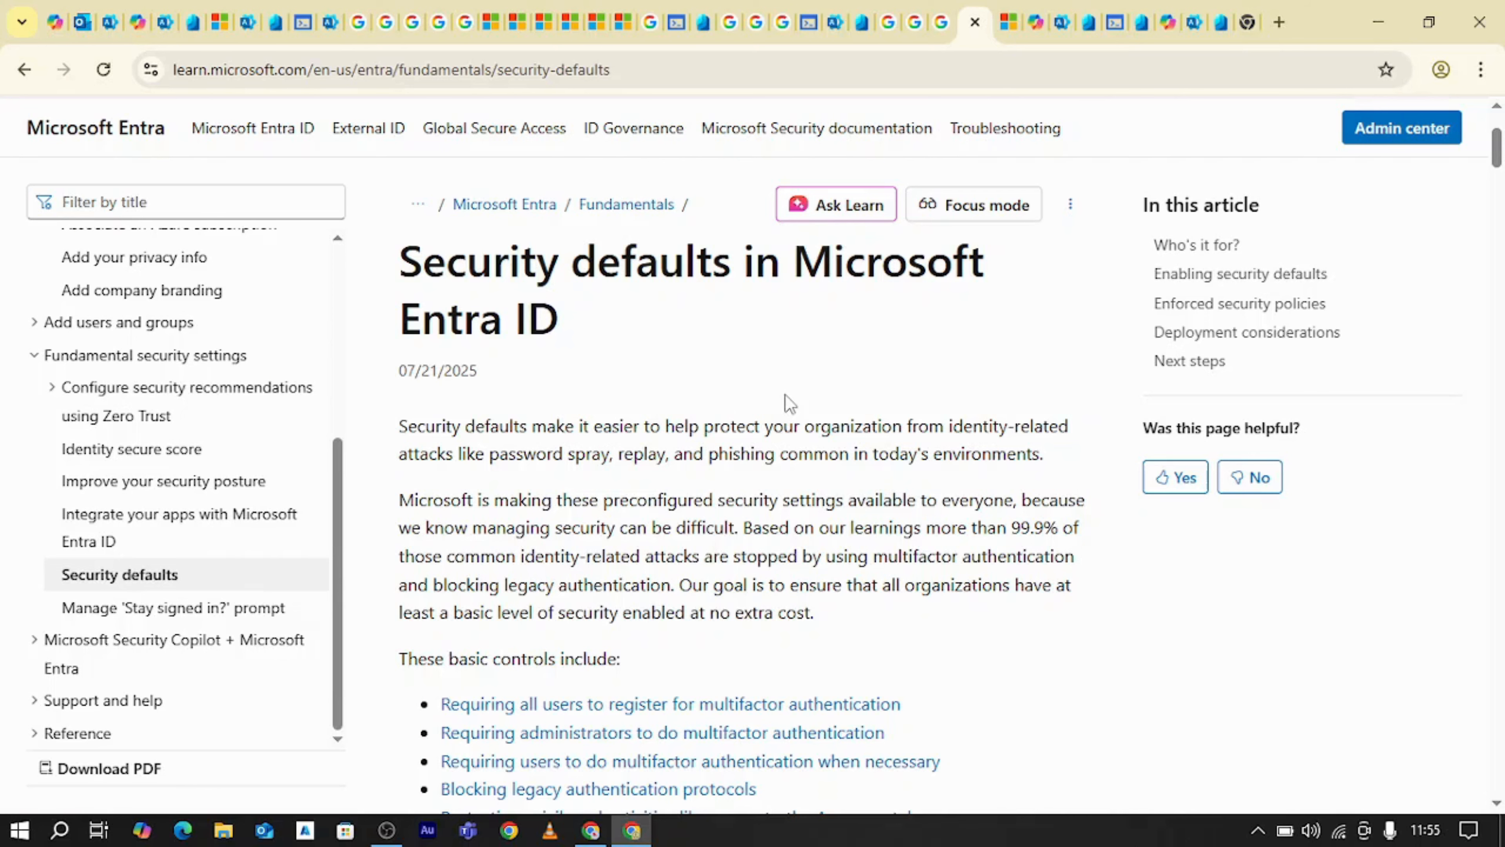
Go to office.com in a new browser tab and open the Microsoft 365 admin center from there
{"action": "left_click", "coordinate": [1281, 21]}
{"action": "left_click", "coordinate": [1148, 75]}
{"action": "type", "text": "OFFICE"}
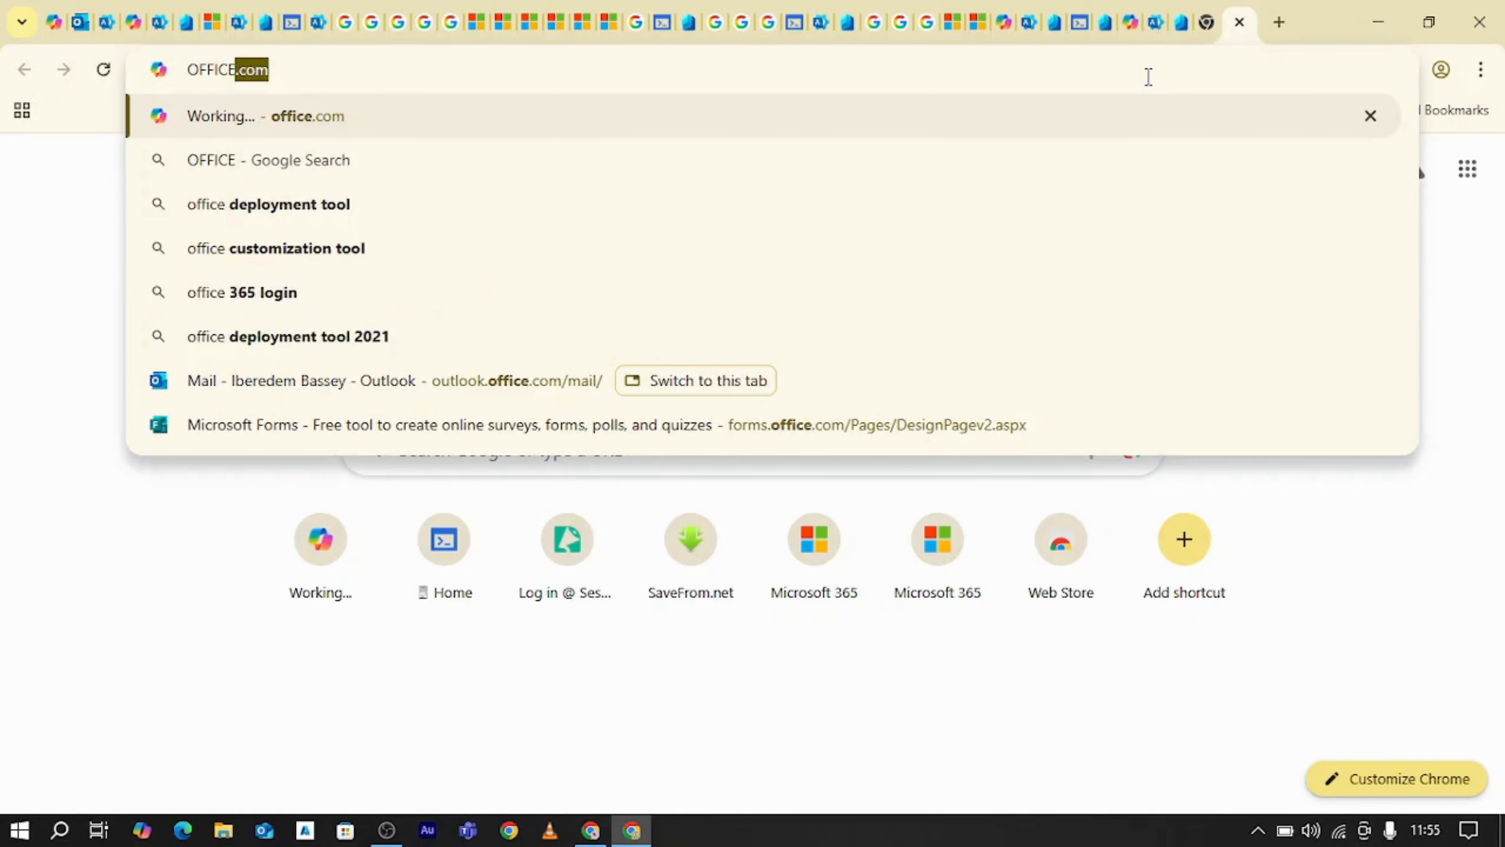
{"action": "key", "text": "Return"}
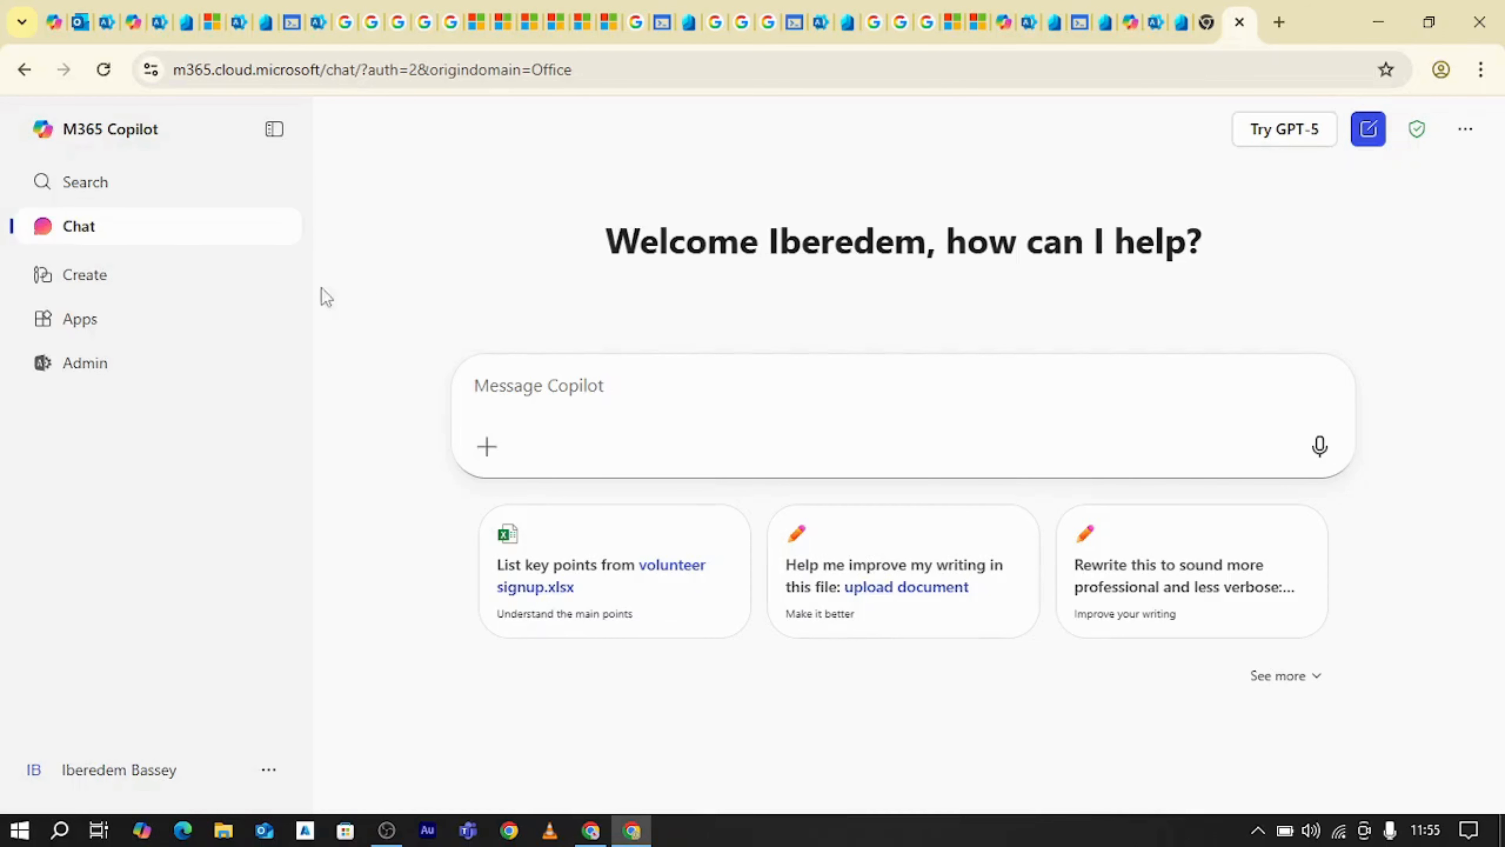
{"action": "left_click", "coordinate": [68, 574]}
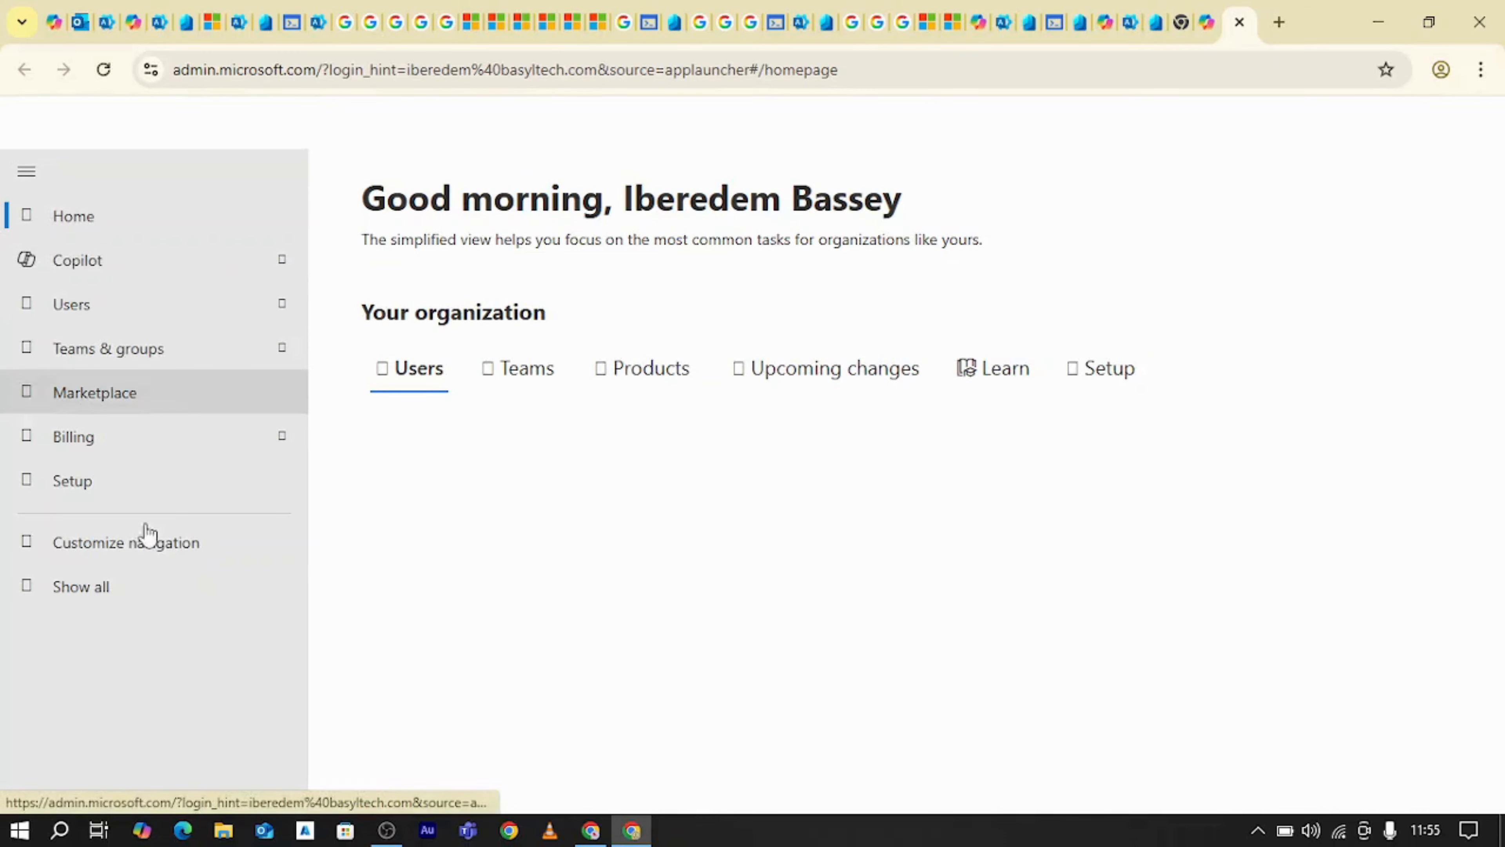
Show all admin centers in the Microsoft 365 admin center and open Identity
{"action": "left_click", "coordinate": [111, 593]}
{"action": "scroll", "coordinate": [158, 369], "scroll_direction": "down", "scroll_amount": 1}
{"action": "scroll", "coordinate": [156, 369], "scroll_direction": "down", "scroll_amount": 5}
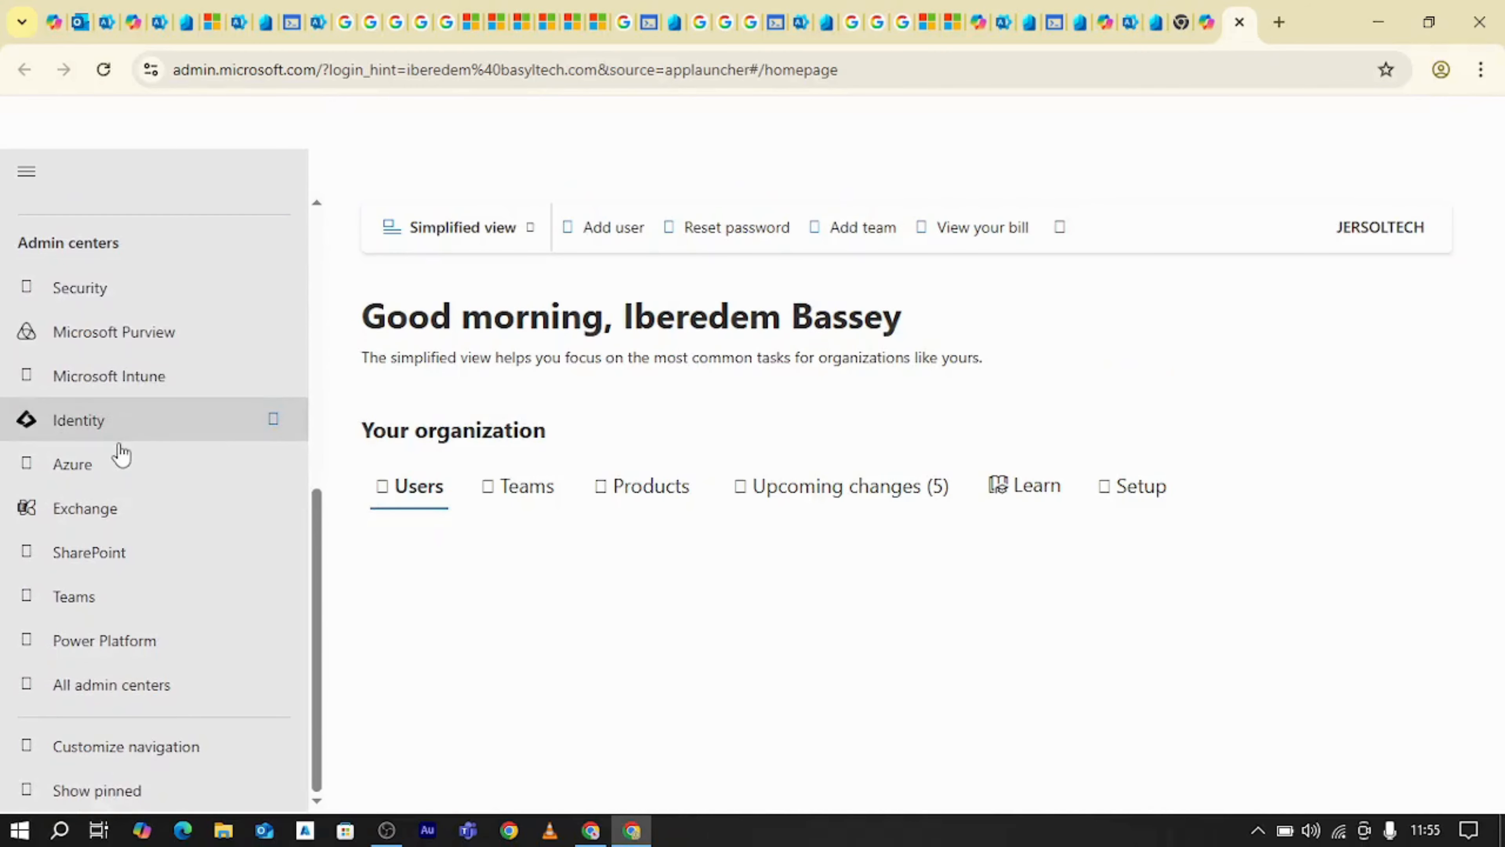
{"action": "left_click", "coordinate": [118, 424]}
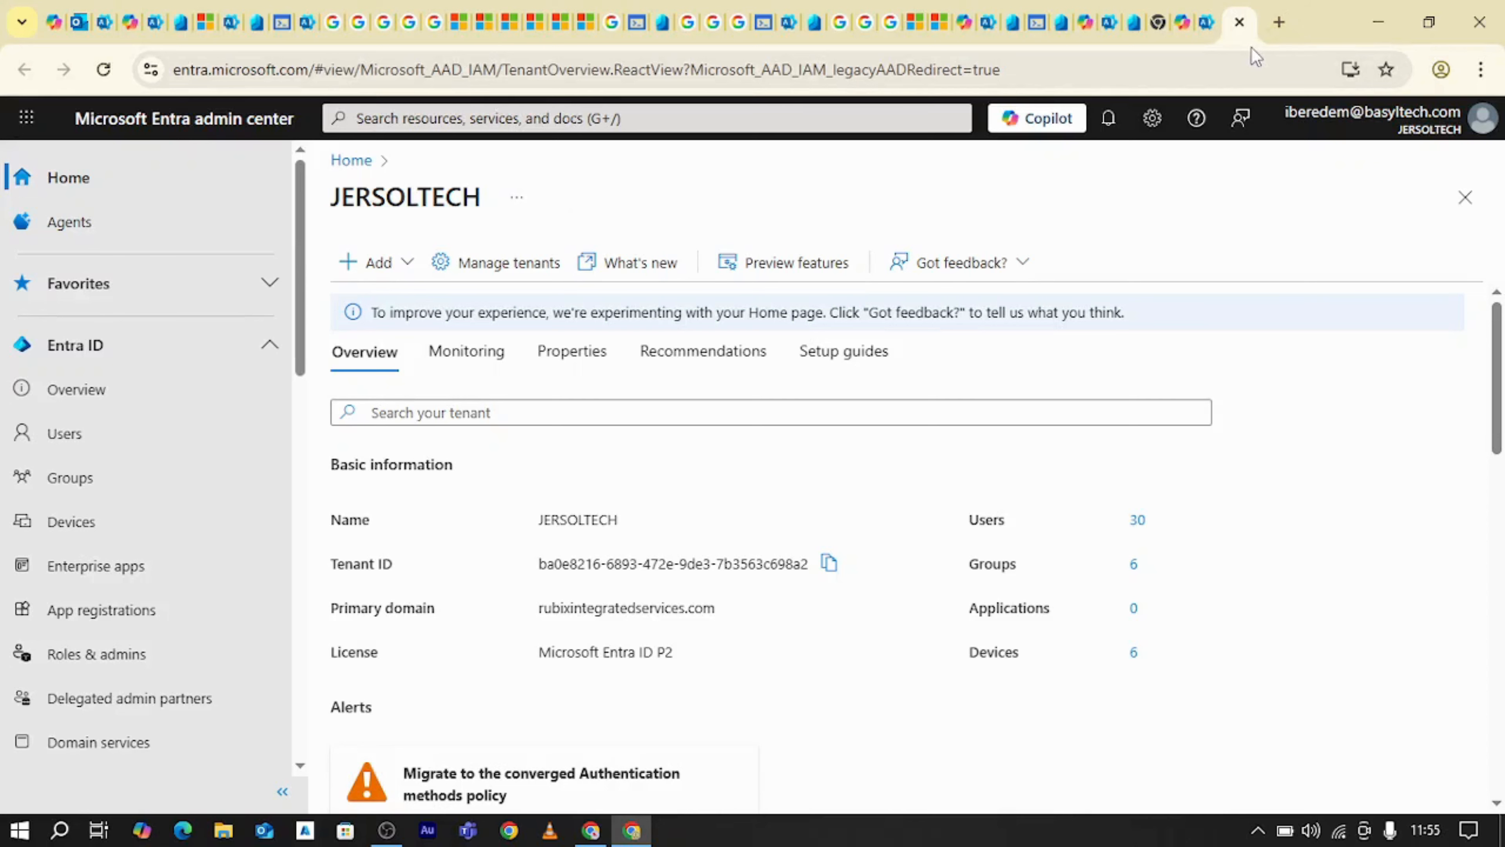
Go to cmd.ms in a new browser tab and open Microsoft Entra from its command list
{"action": "left_click", "coordinate": [1280, 22]}
{"action": "left_click", "coordinate": [1192, 58]}
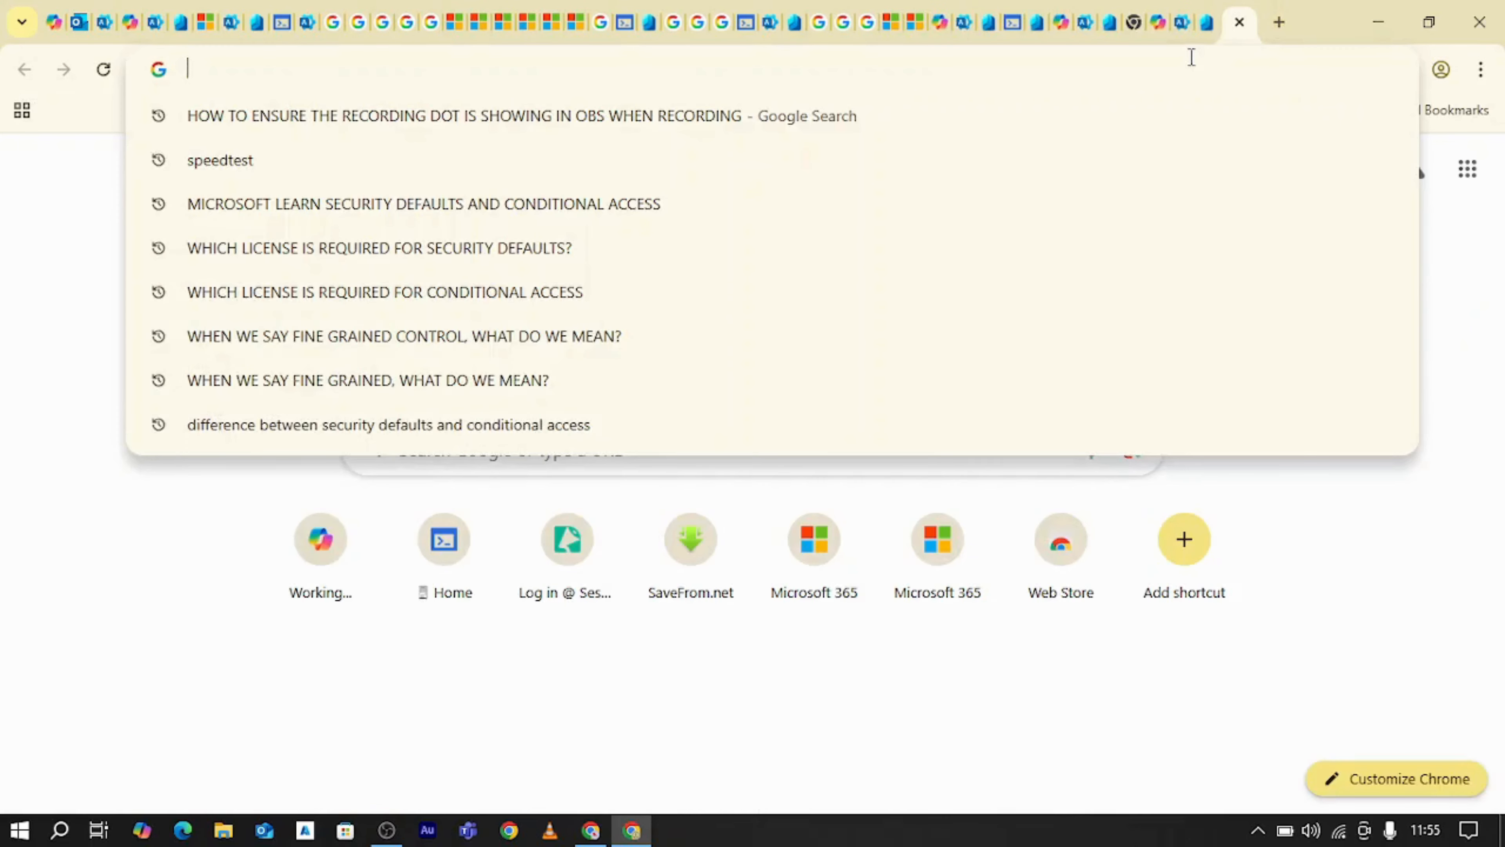
{"action": "type", "text": "cmd.ms"}
{"action": "key", "text": "Return"}
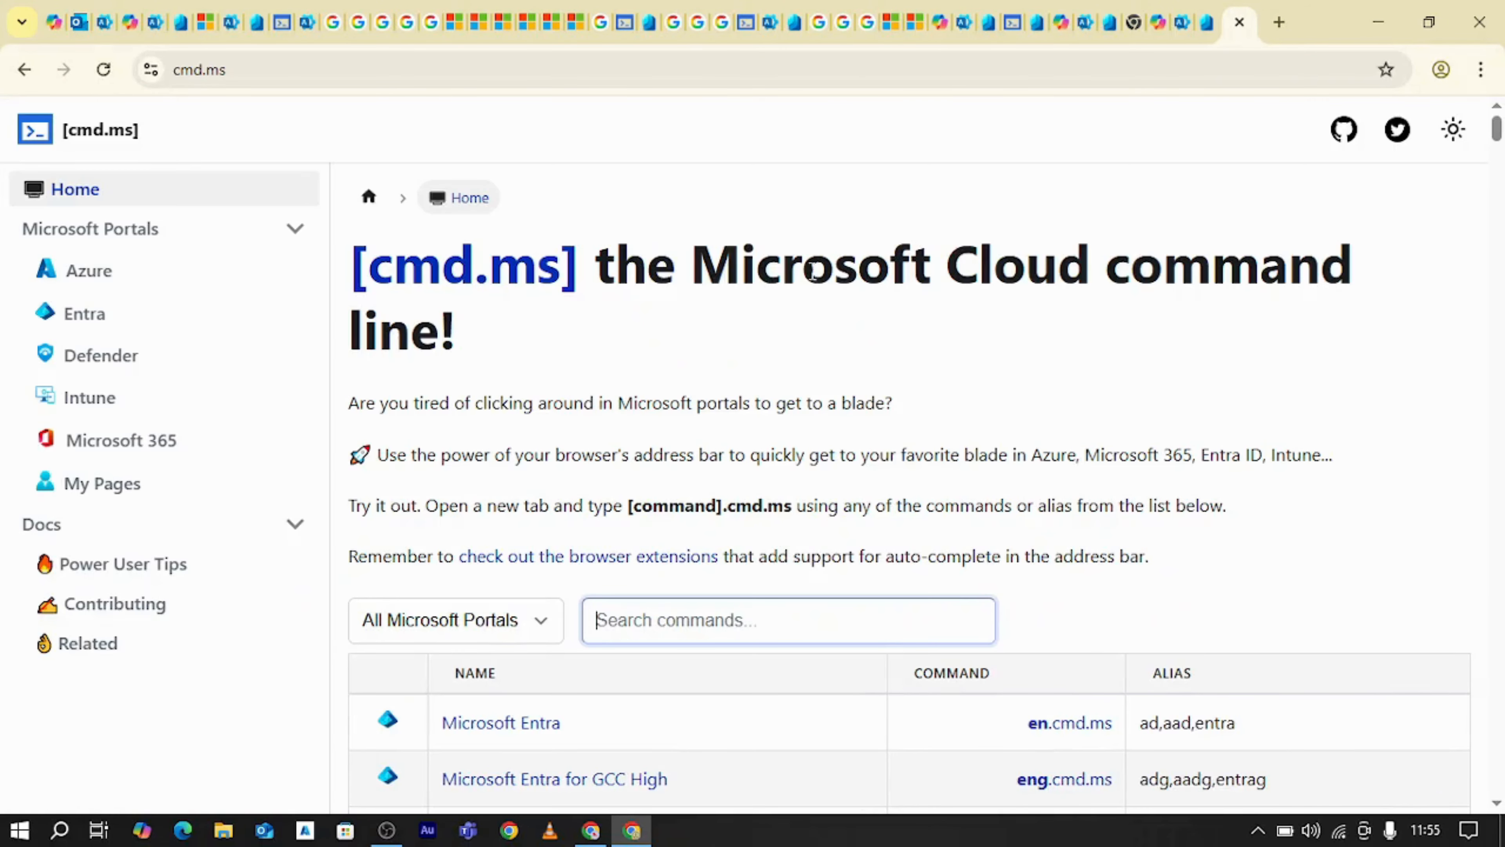
{"action": "scroll", "coordinate": [930, 394], "scroll_direction": "down", "scroll_amount": 5}
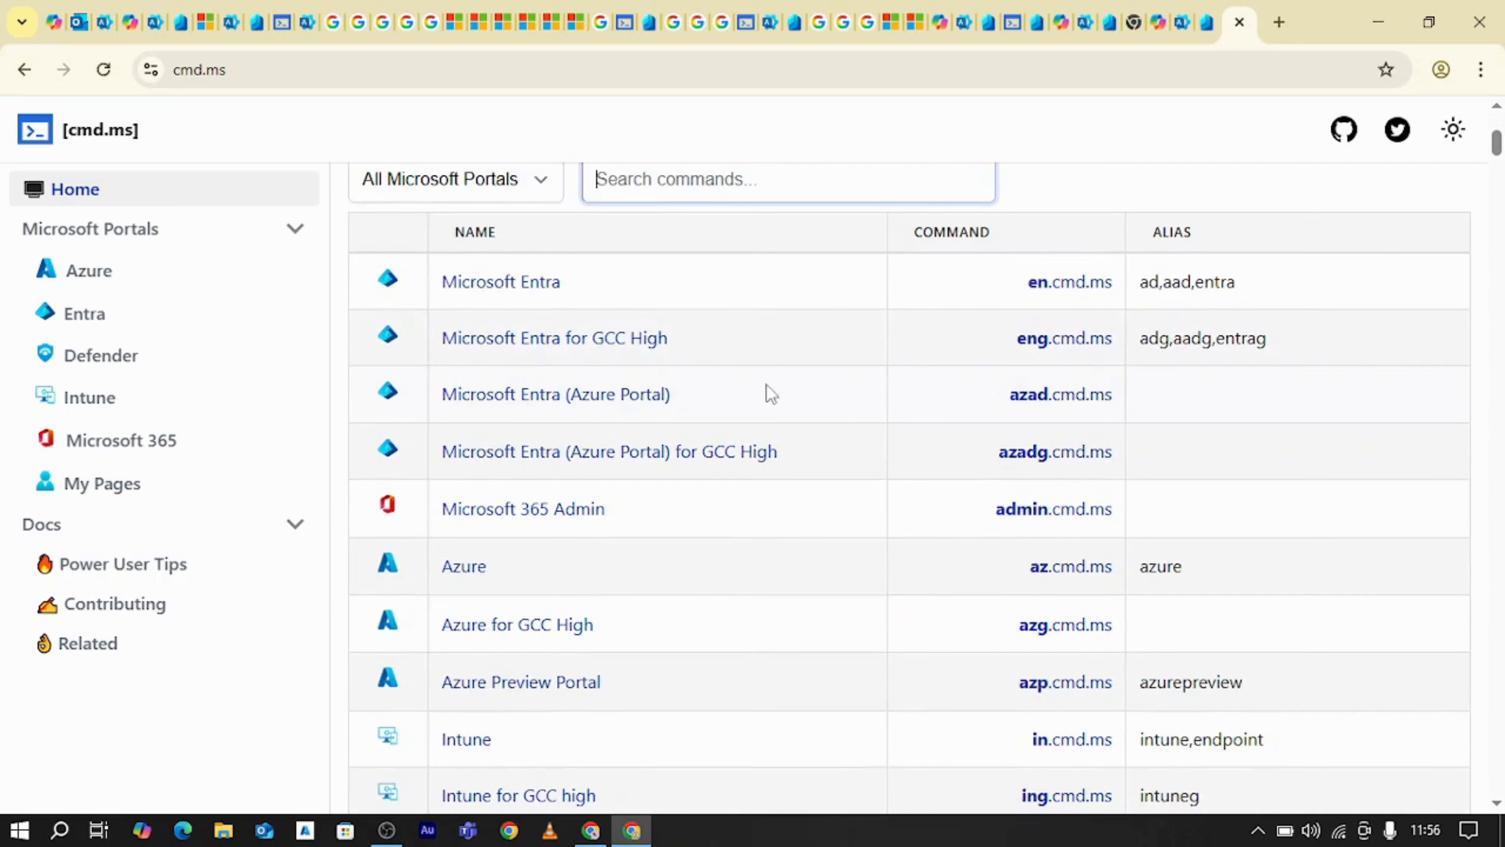
{"action": "left_click", "coordinate": [533, 292]}
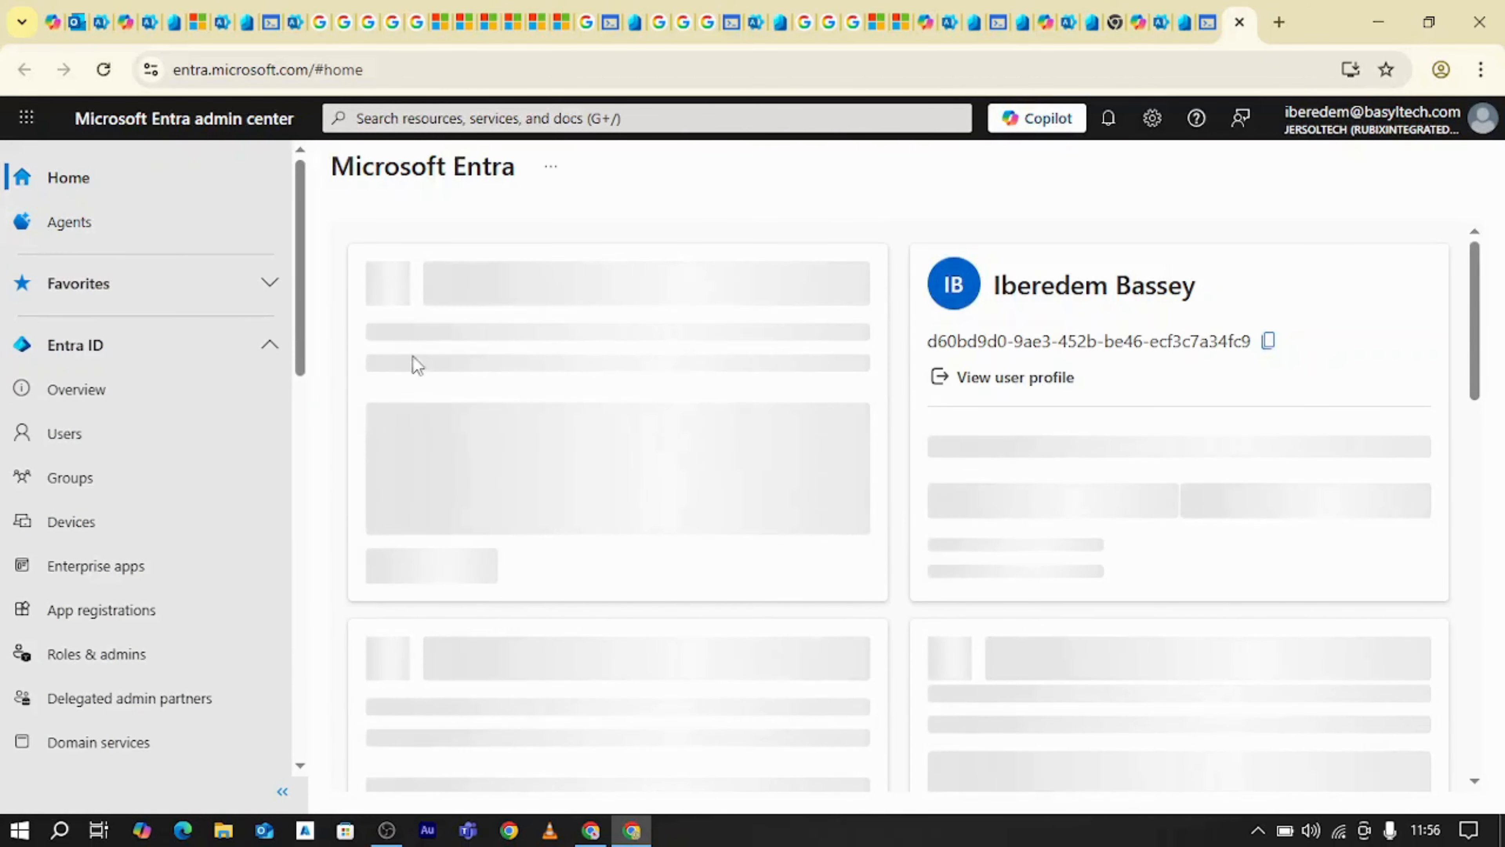
Revisit the open Microsoft 365 admin center page and the Microsoft Learn article on security defaults
{"action": "left_click", "coordinate": [949, 23]}
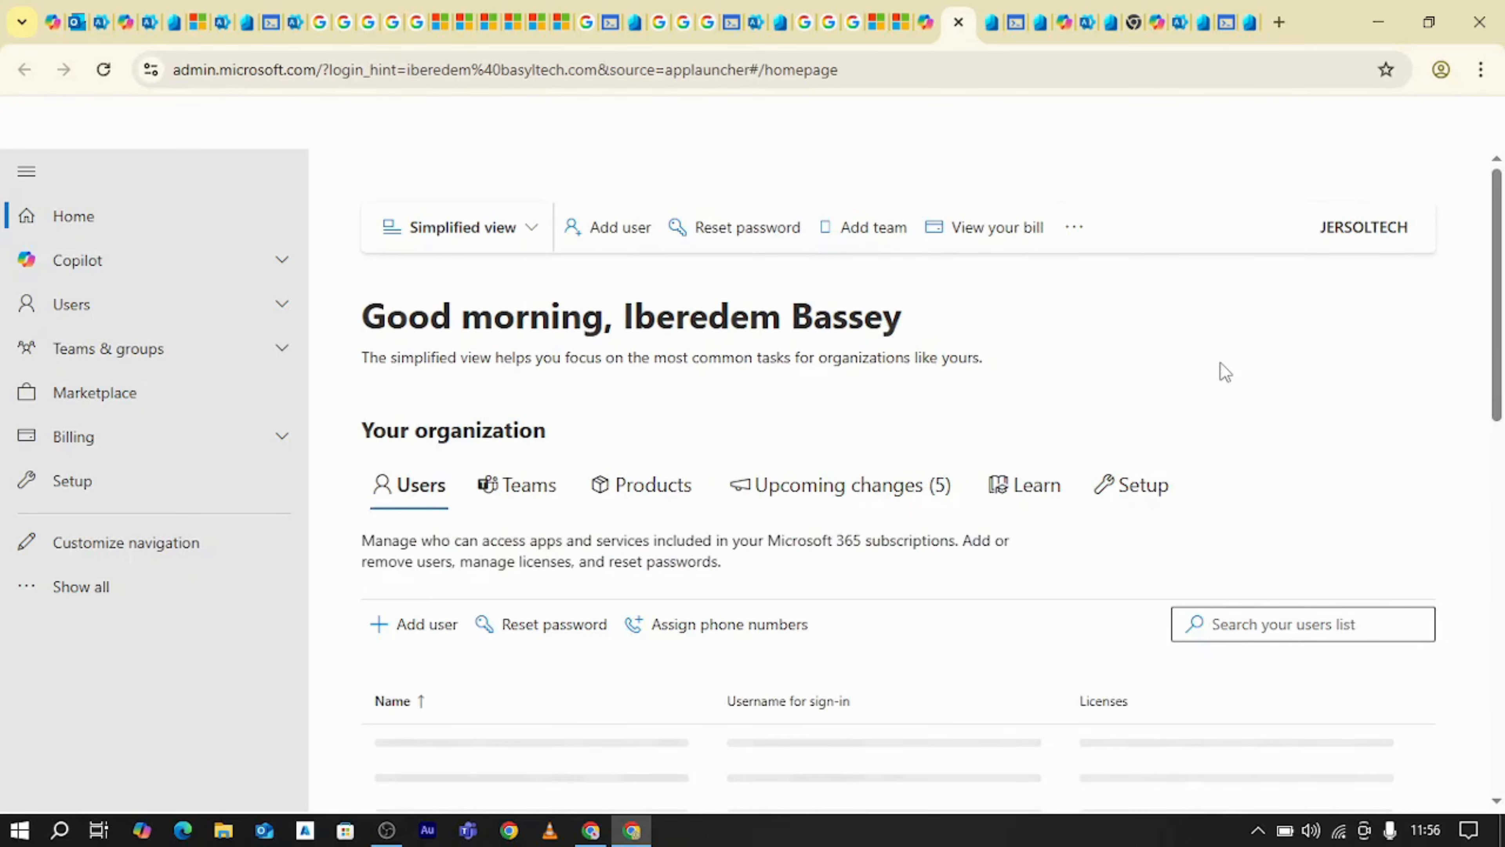
{"action": "left_click", "coordinate": [879, 24]}
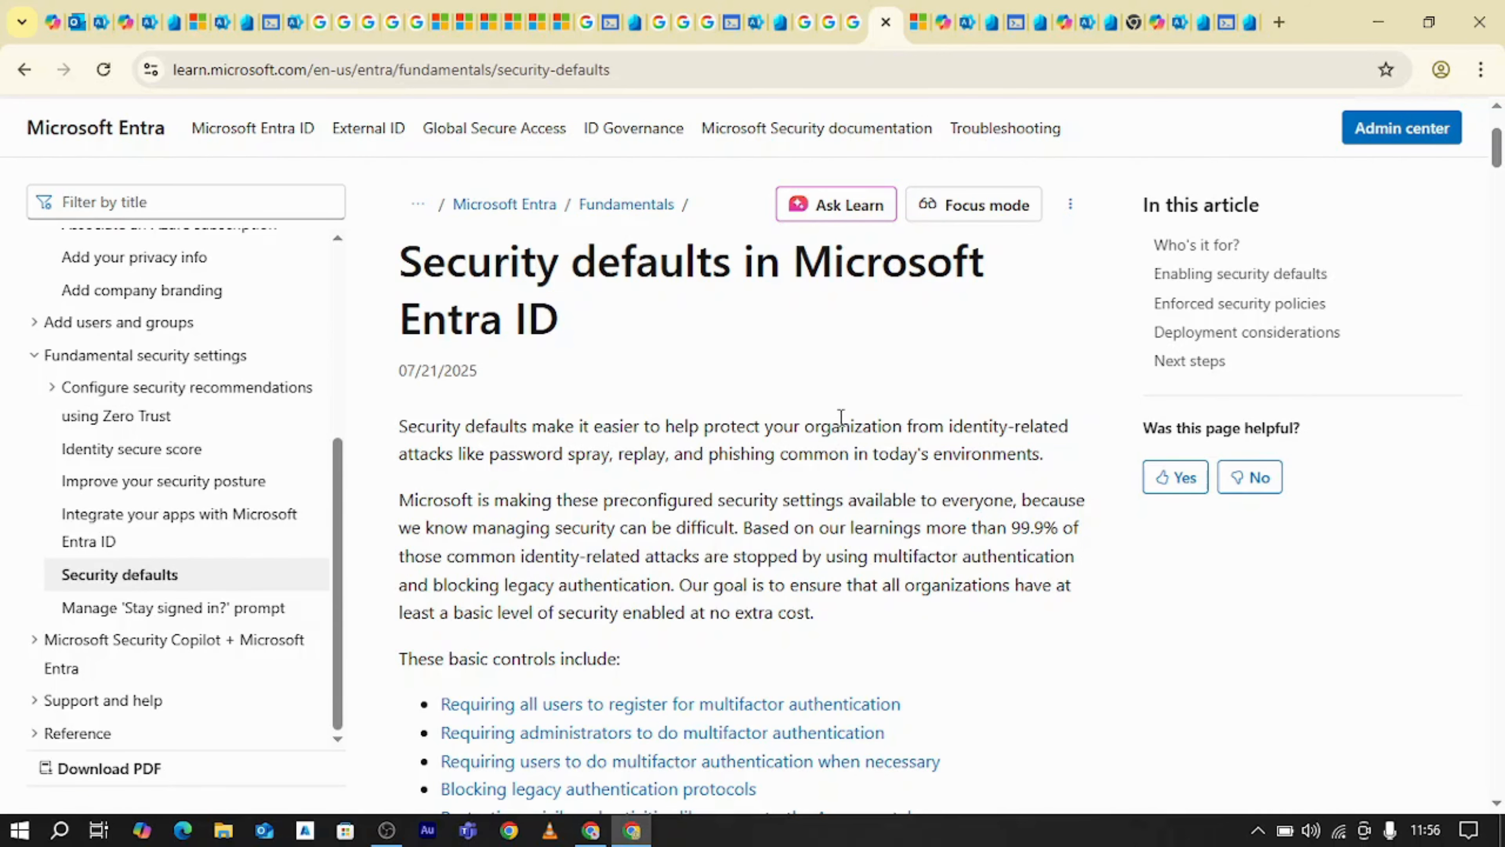
Switch to the browser window with the Default Directory tenant, search for tenant, and open the Security defaults section of Tenant properties
{"action": "left_click", "coordinate": [592, 832]}
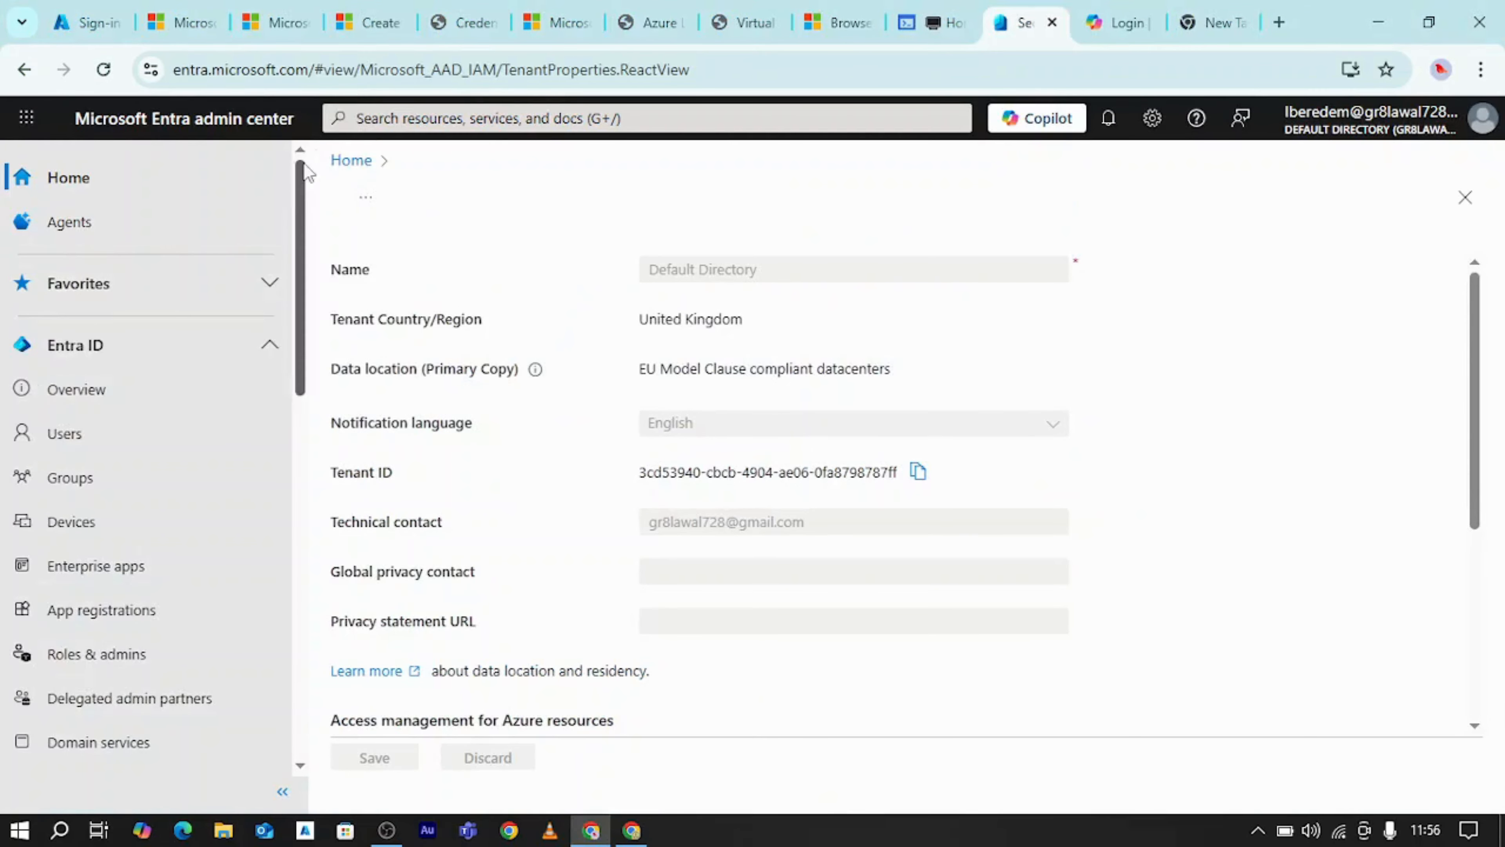
{"action": "left_click", "coordinate": [703, 120]}
{"action": "type", "text": "t"}
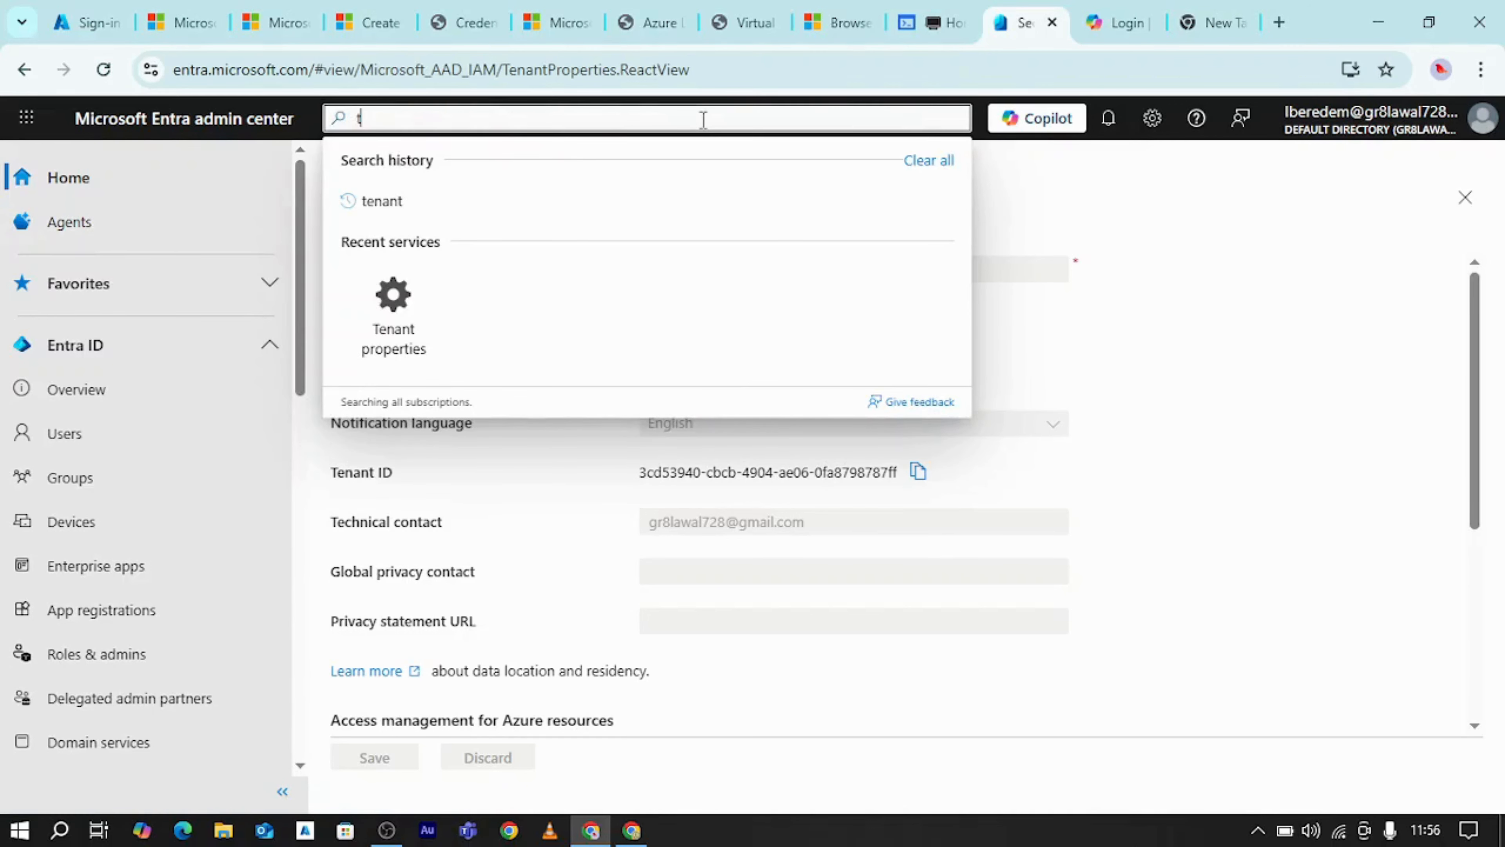
{"action": "type", "text": "enant"}
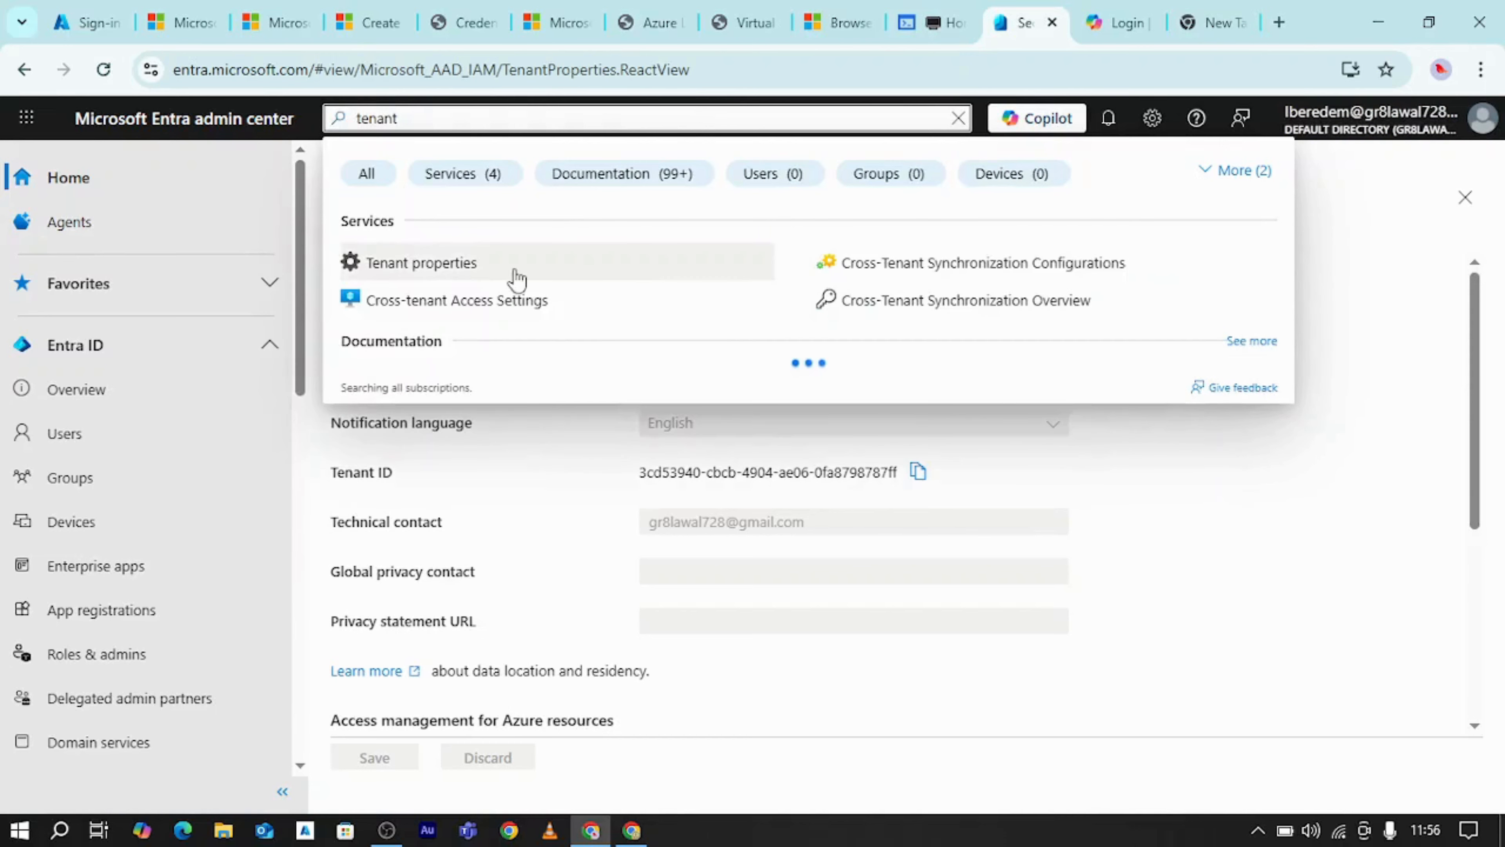
{"action": "left_click", "coordinate": [514, 276]}
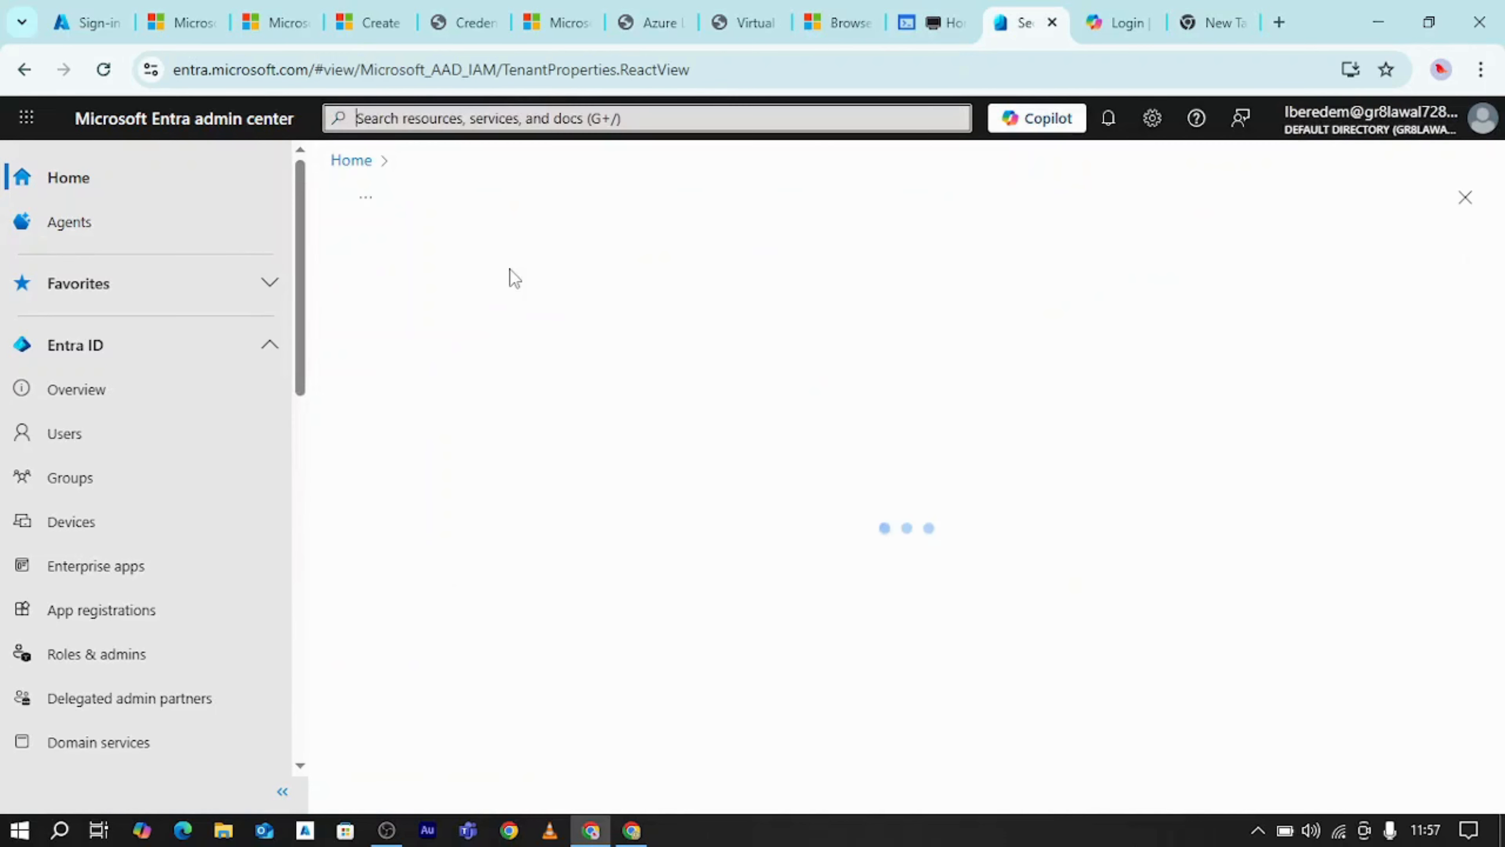
{"action": "scroll", "coordinate": [711, 436], "scroll_direction": "down", "scroll_amount": 5}
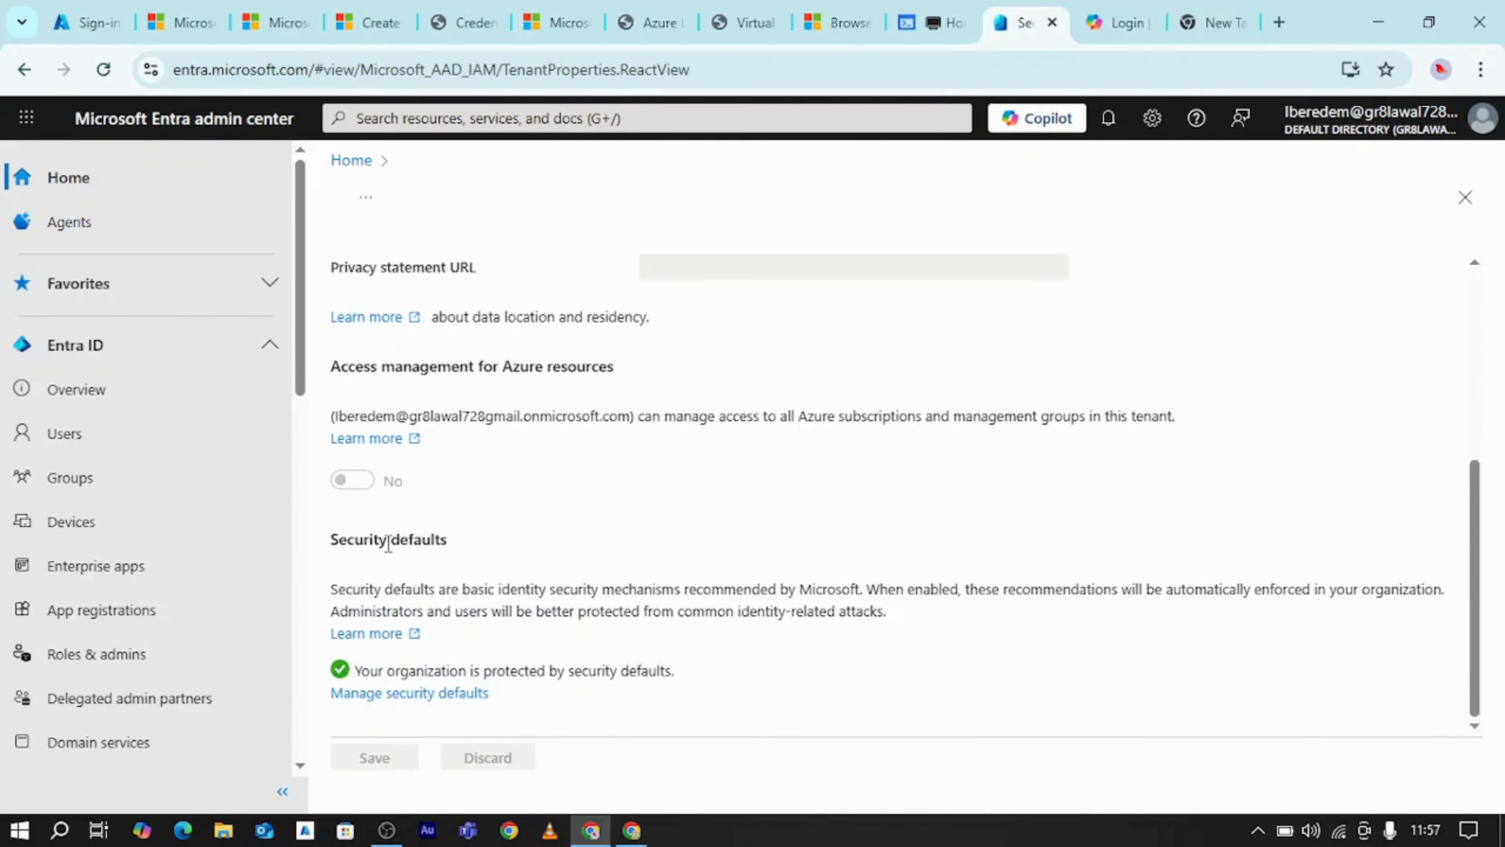
Choose Disabled (not recommended) for security defaults, with "My organization is planning to use Conditional Access" as the reason, without saving
{"action": "left_click", "coordinate": [396, 705]}
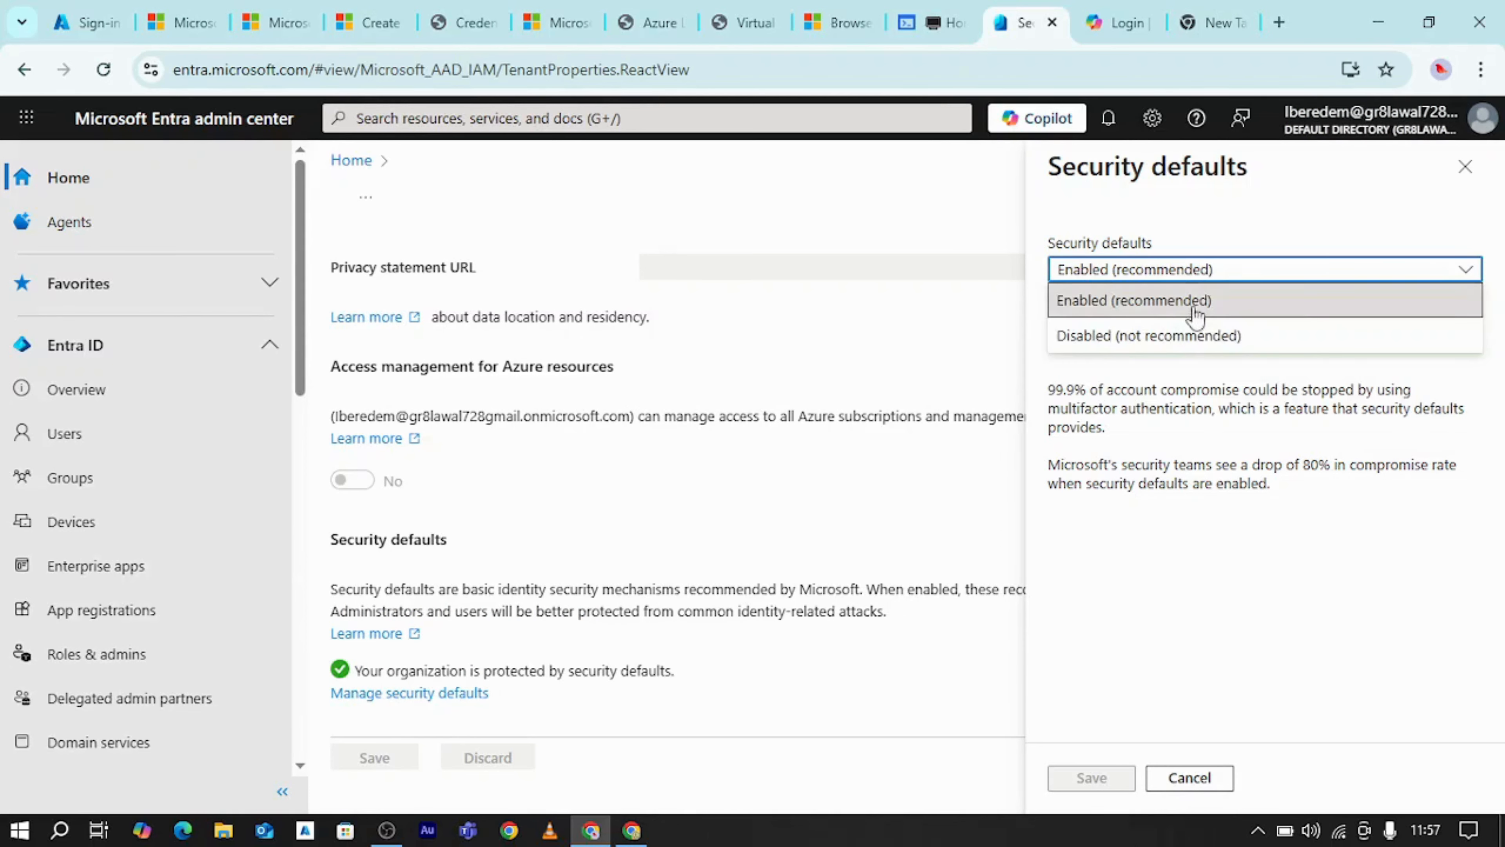
{"action": "left_click", "coordinate": [1182, 335]}
{"action": "scroll", "coordinate": [1241, 539], "scroll_direction": "down", "scroll_amount": 1}
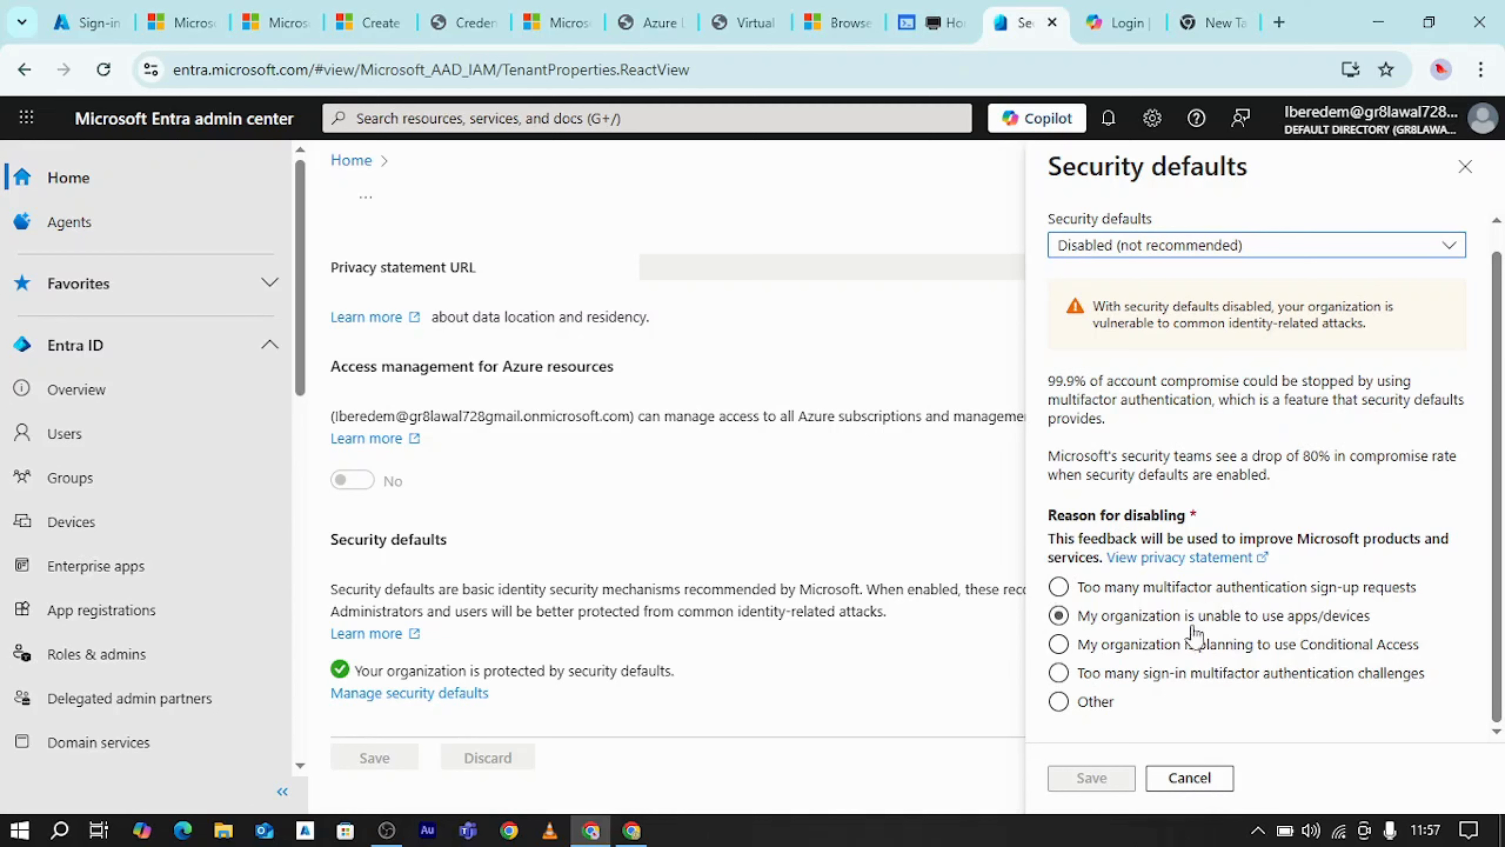
{"action": "left_click", "coordinate": [1059, 647]}
{"action": "left_click", "coordinate": [1197, 651]}
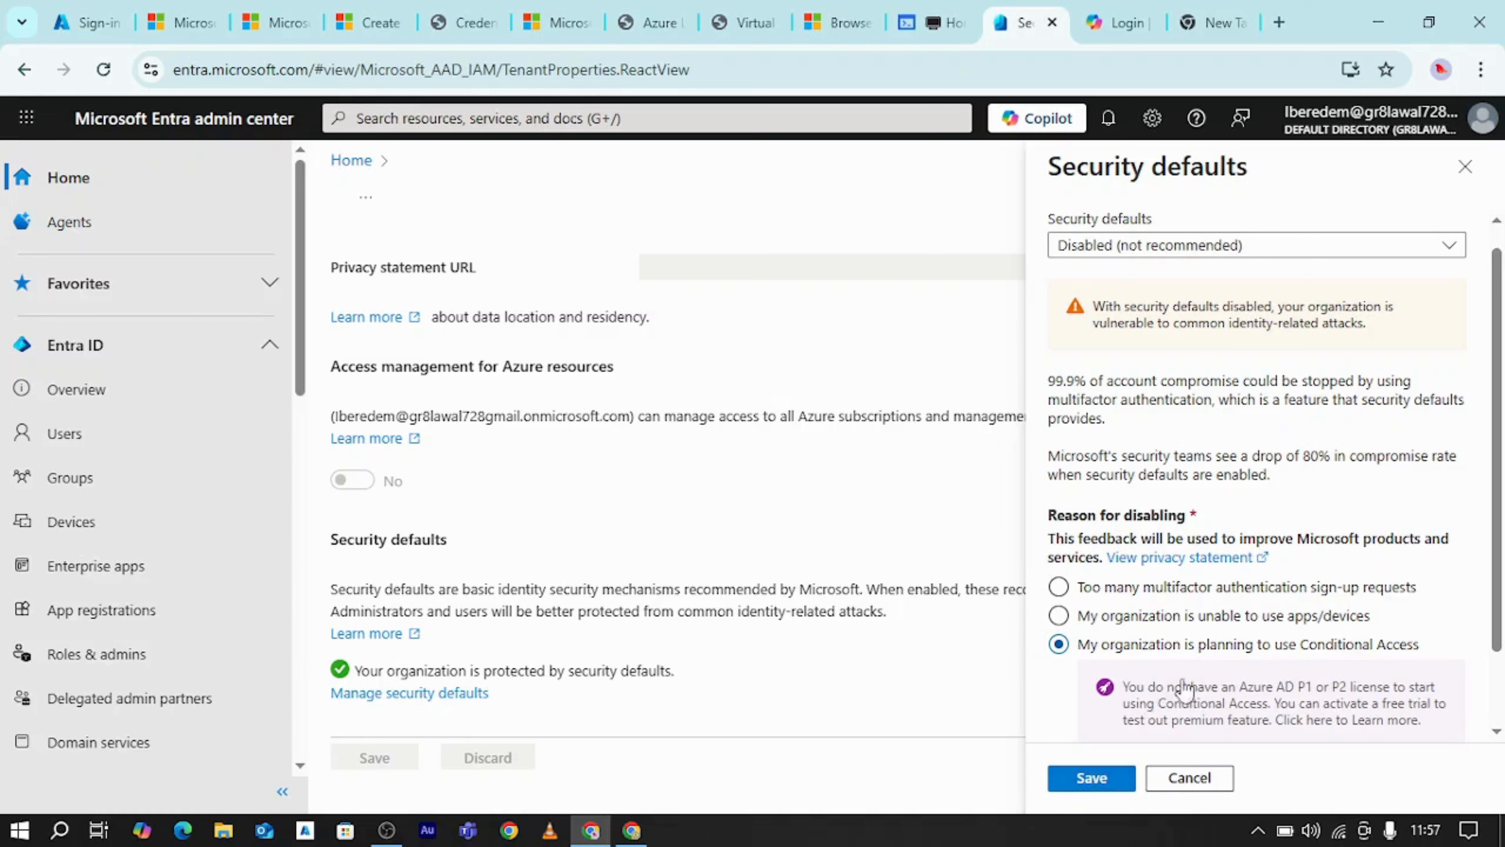
{"action": "scroll", "coordinate": [1307, 667], "scroll_direction": "down", "scroll_amount": 1}
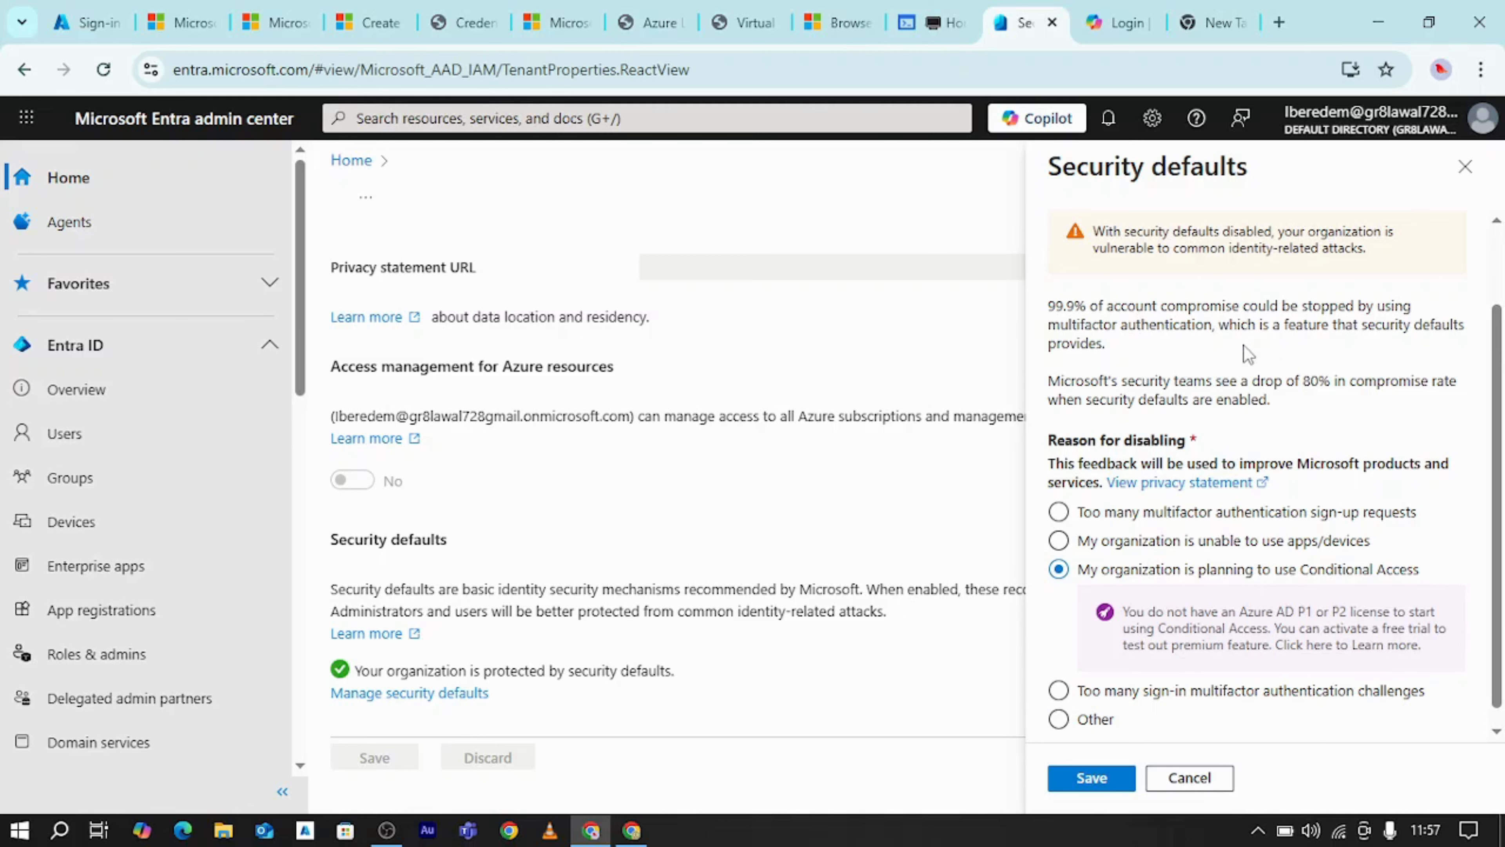
Return to JERSOLTECH's Entra admin center, search for Tenant properties, and open Manage Conditional Access from its Security defaults section
{"action": "left_click", "coordinate": [1378, 22]}
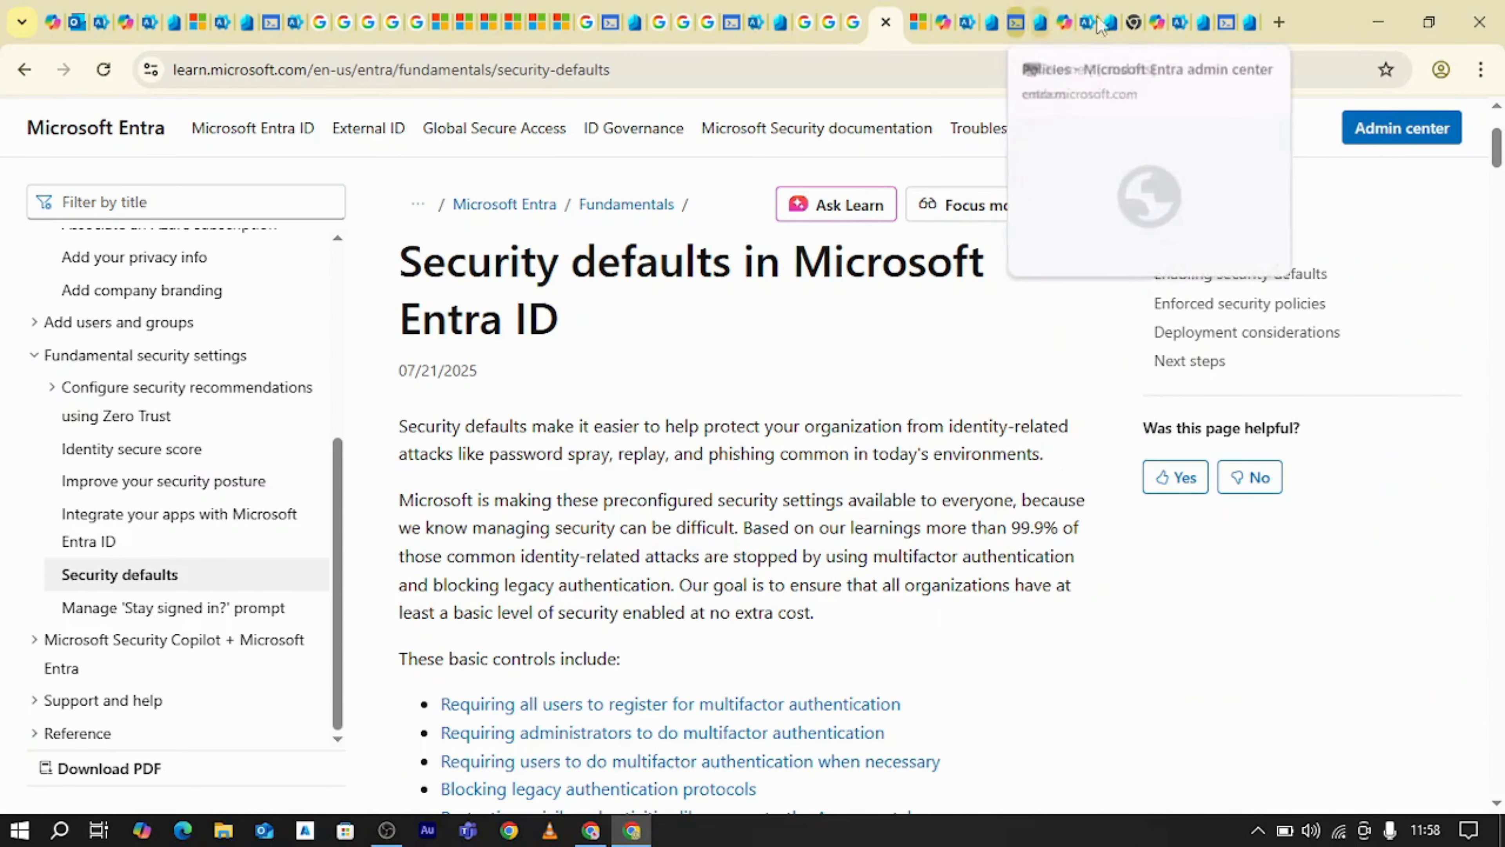
{"action": "left_click", "coordinate": [1250, 22]}
{"action": "left_click", "coordinate": [689, 113]}
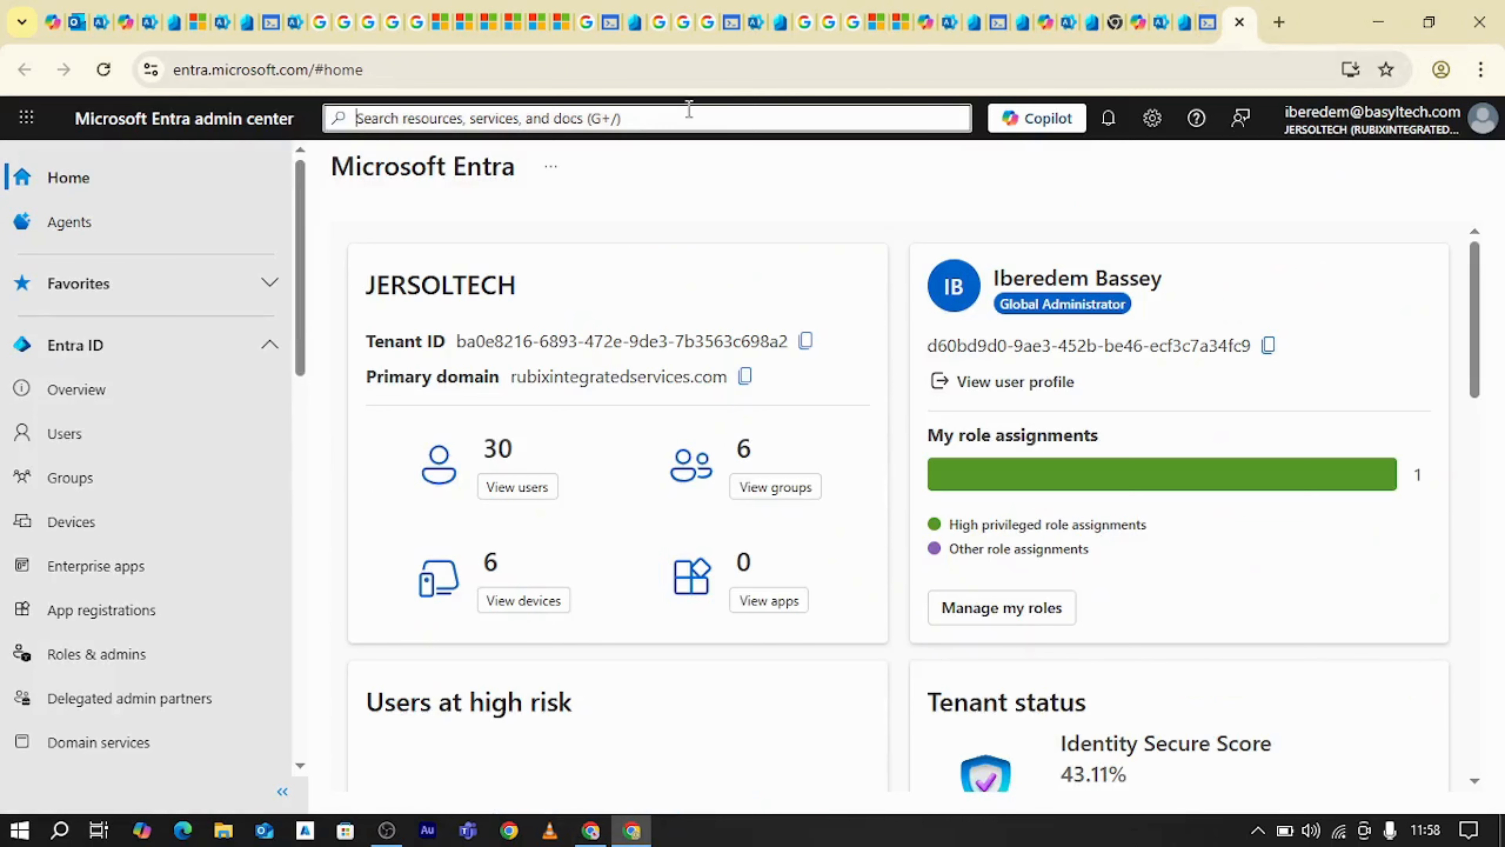
{"action": "type", "text": "tenan"}
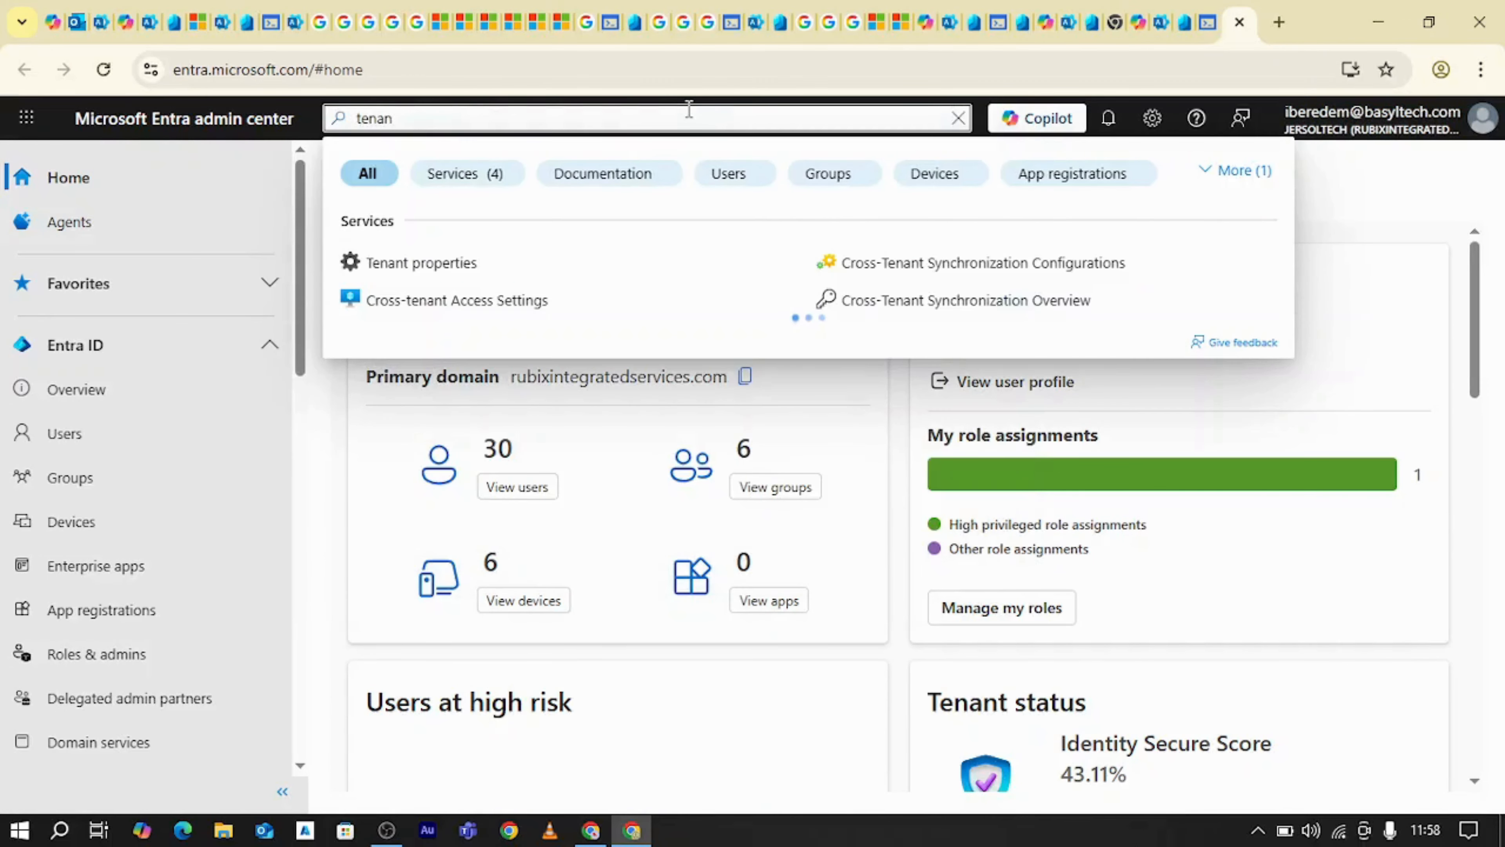
{"action": "left_click", "coordinate": [467, 286]}
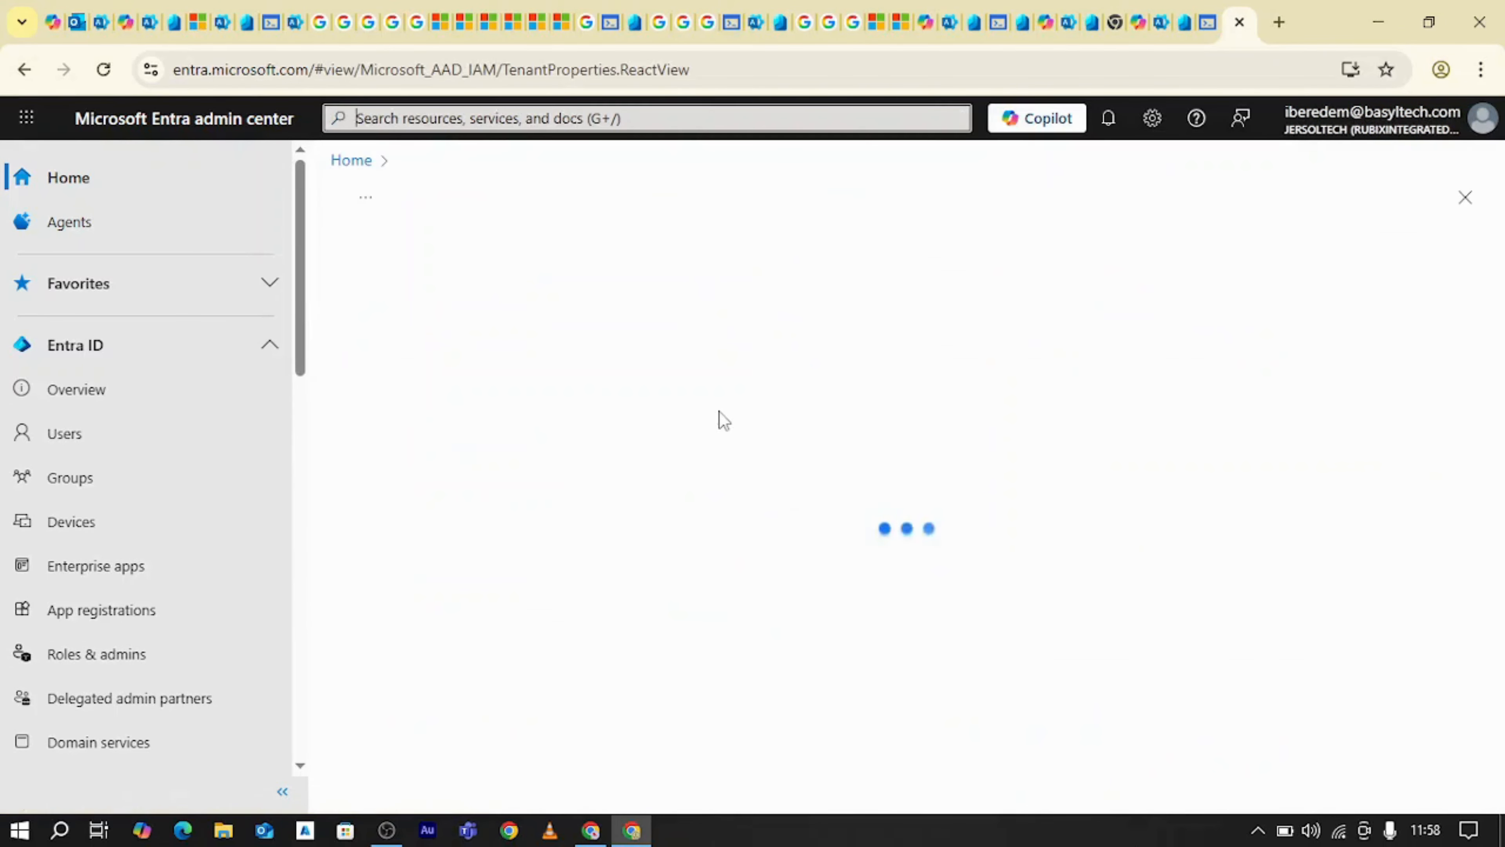
{"action": "scroll", "coordinate": [718, 415], "scroll_direction": "down", "scroll_amount": 5}
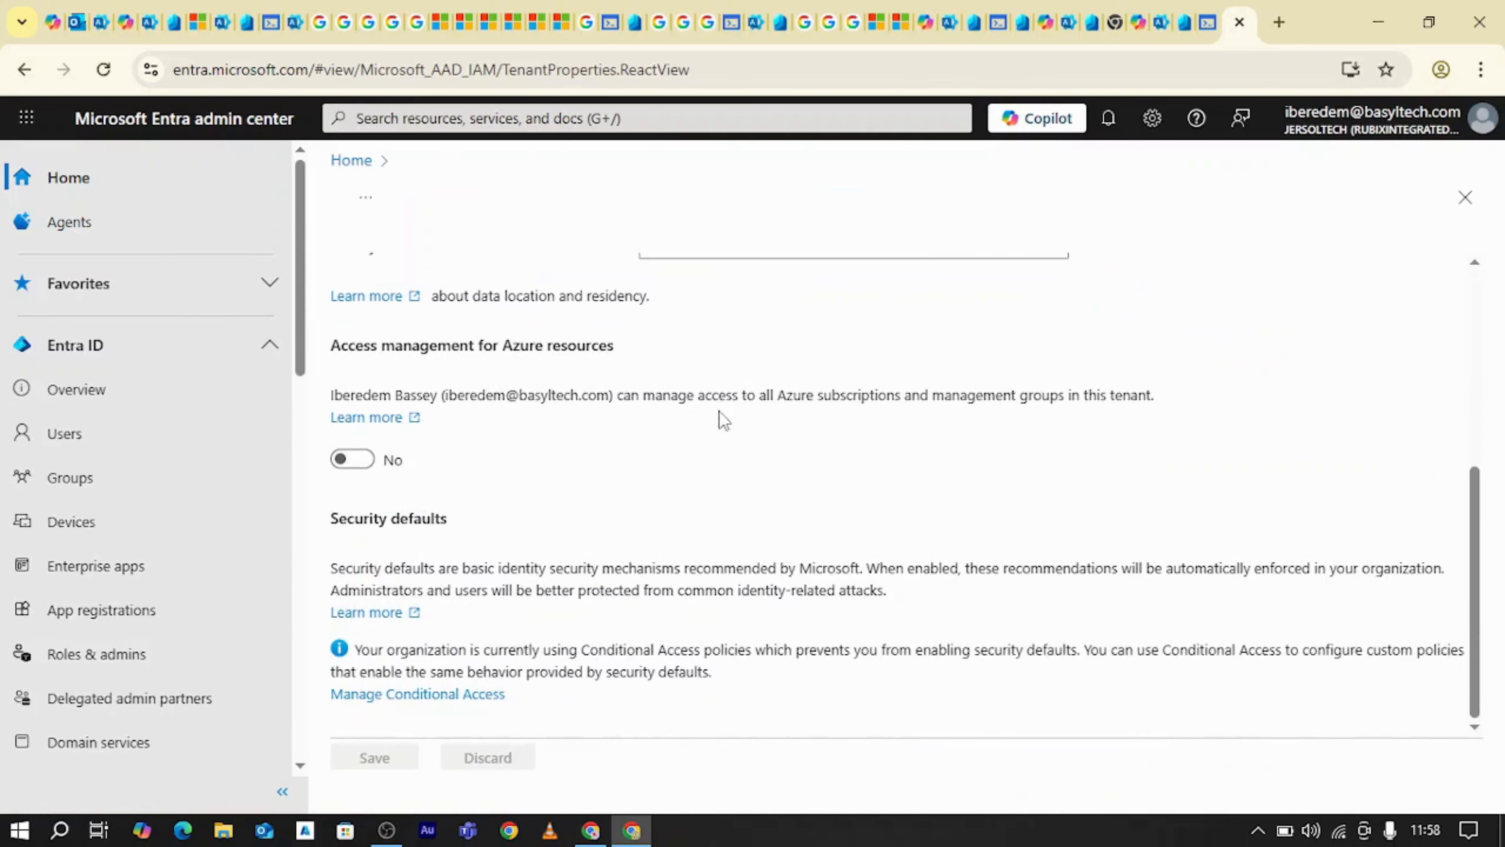
{"action": "left_click", "coordinate": [453, 696]}
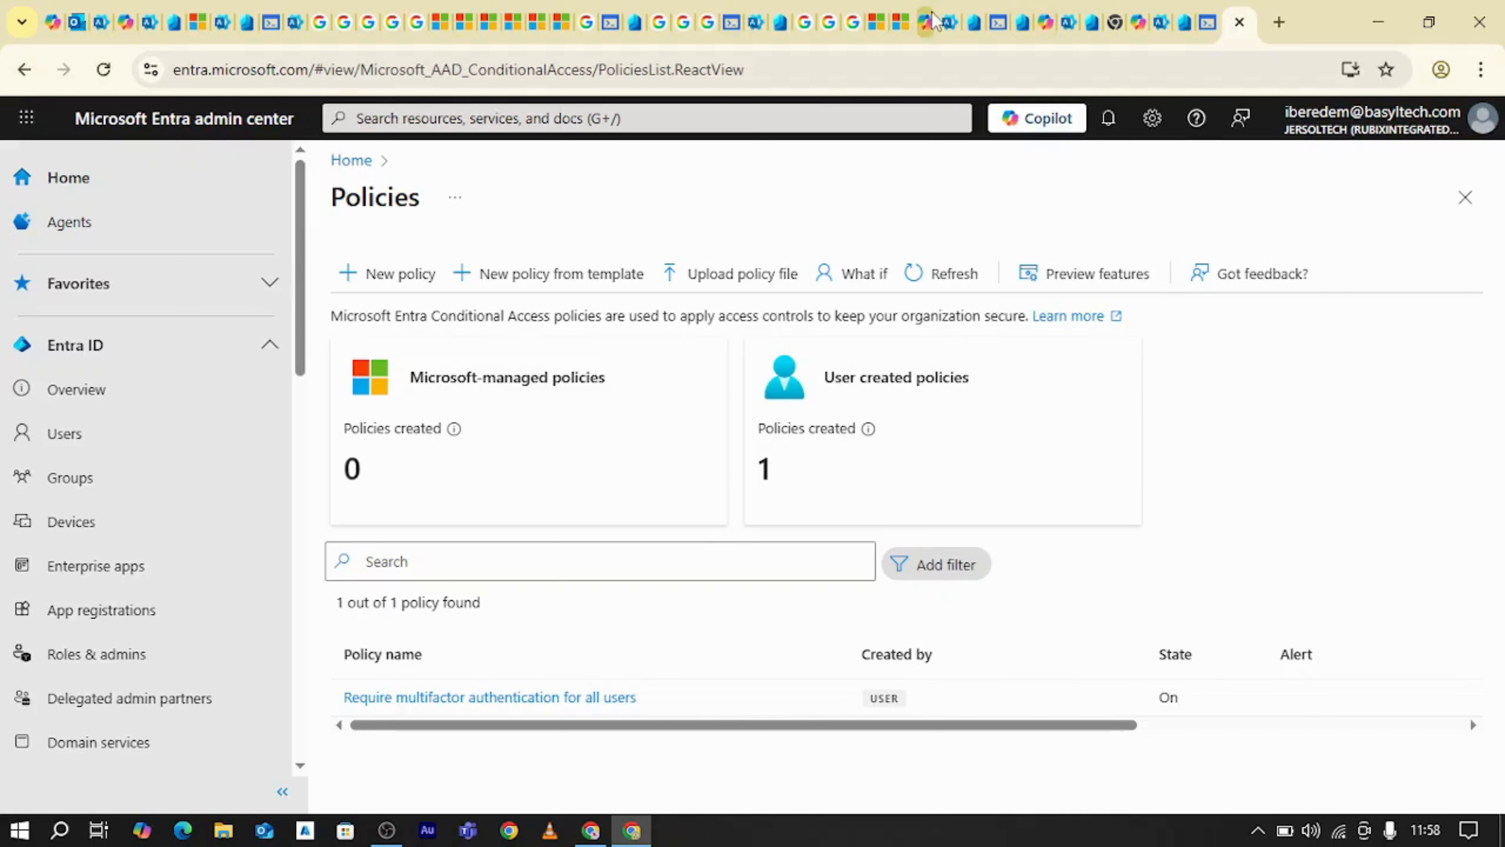
Switch to the Microsoft 365 admin center and search the active users list for test1
{"action": "left_click", "coordinate": [954, 20]}
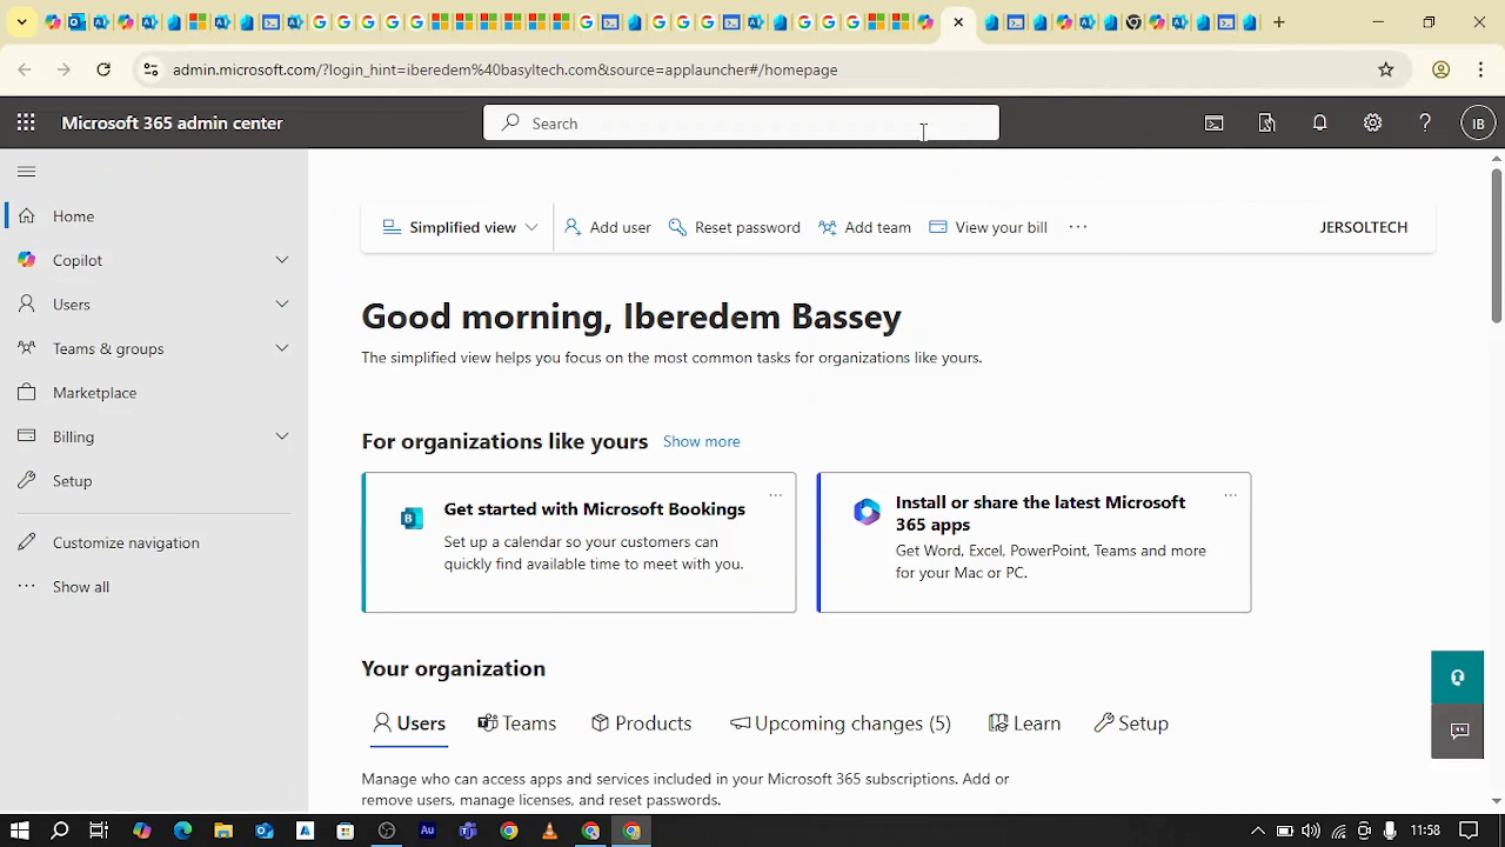
{"action": "left_click", "coordinate": [86, 309]}
{"action": "left_click", "coordinate": [90, 344]}
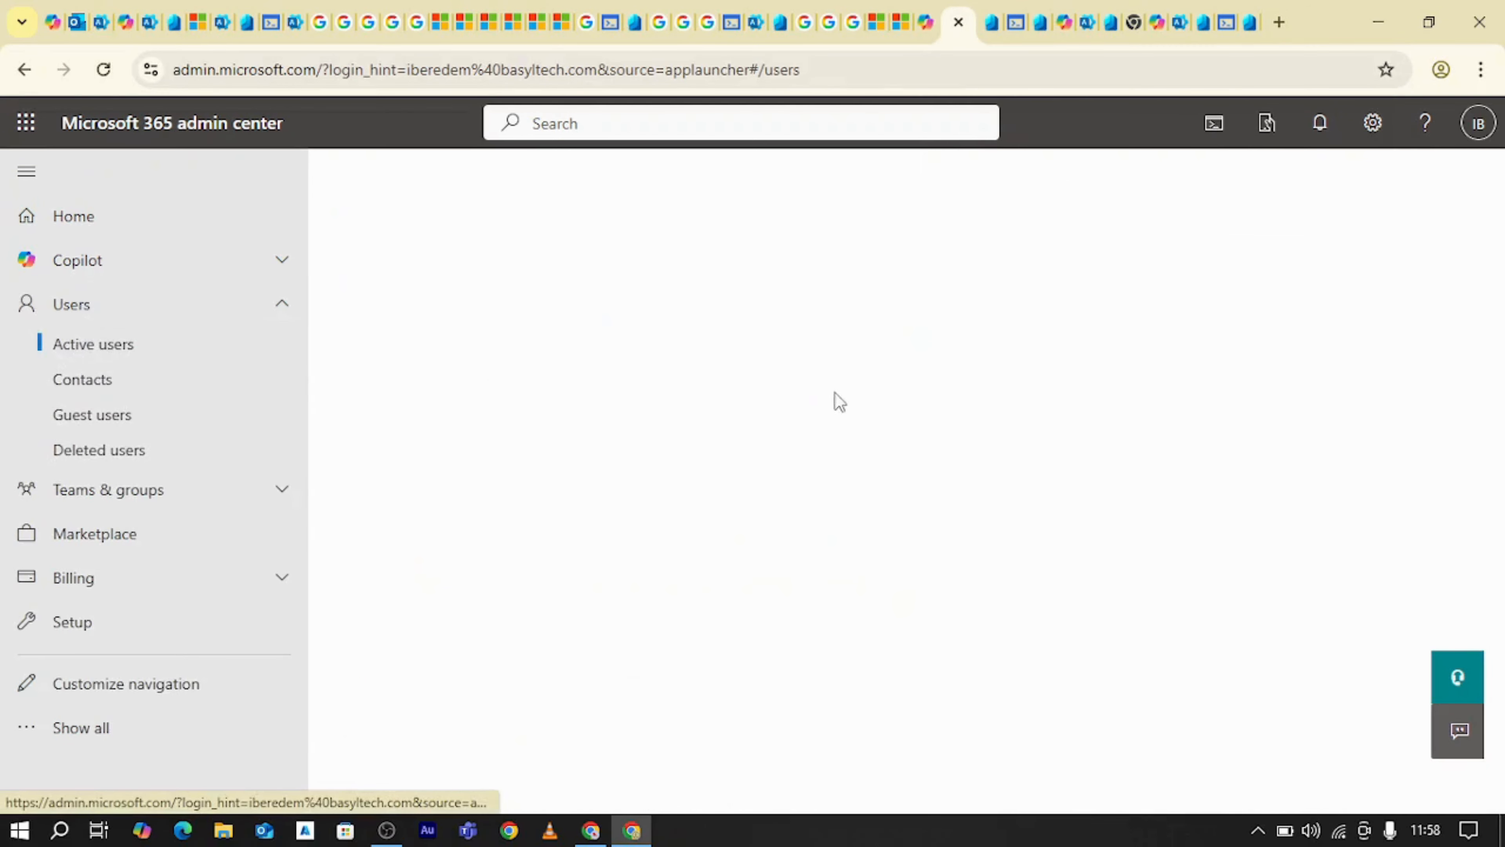
{"action": "left_click", "coordinate": [1250, 459]}
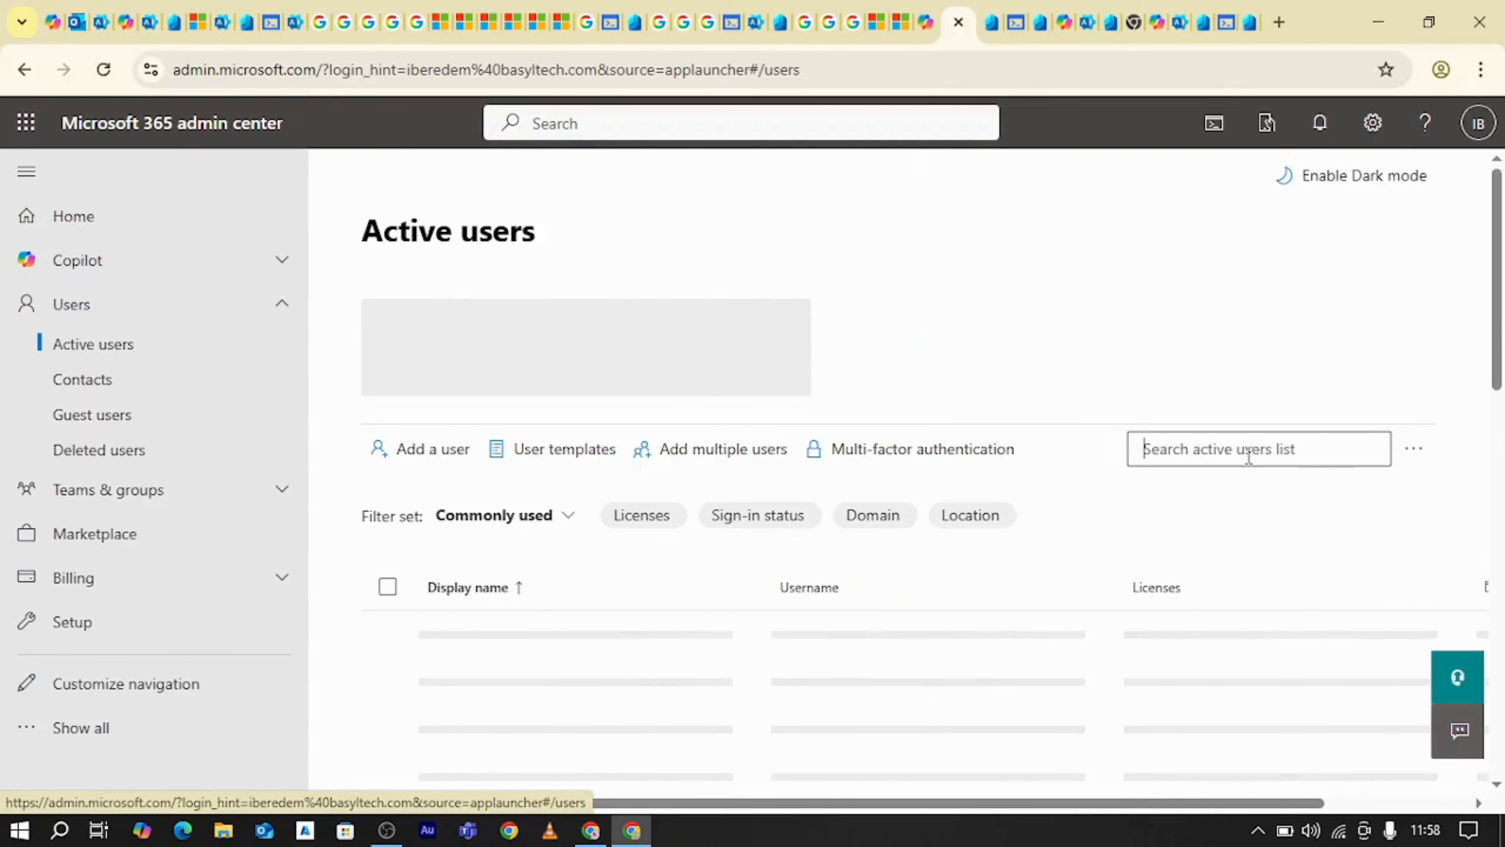
{"action": "type", "text": "test"}
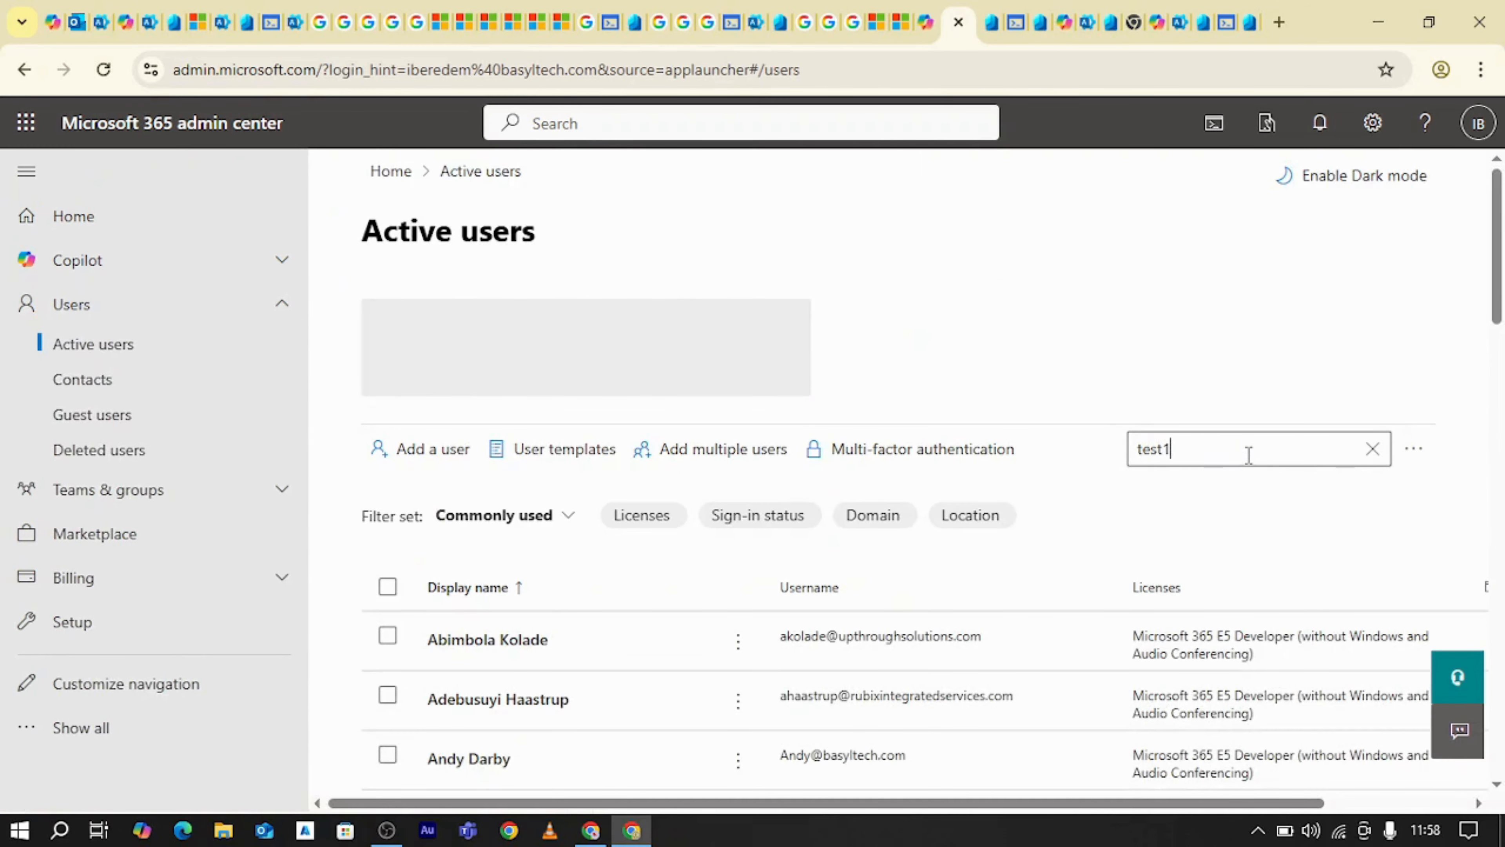
{"action": "type", "text": "1"}
{"action": "key", "text": "Return"}
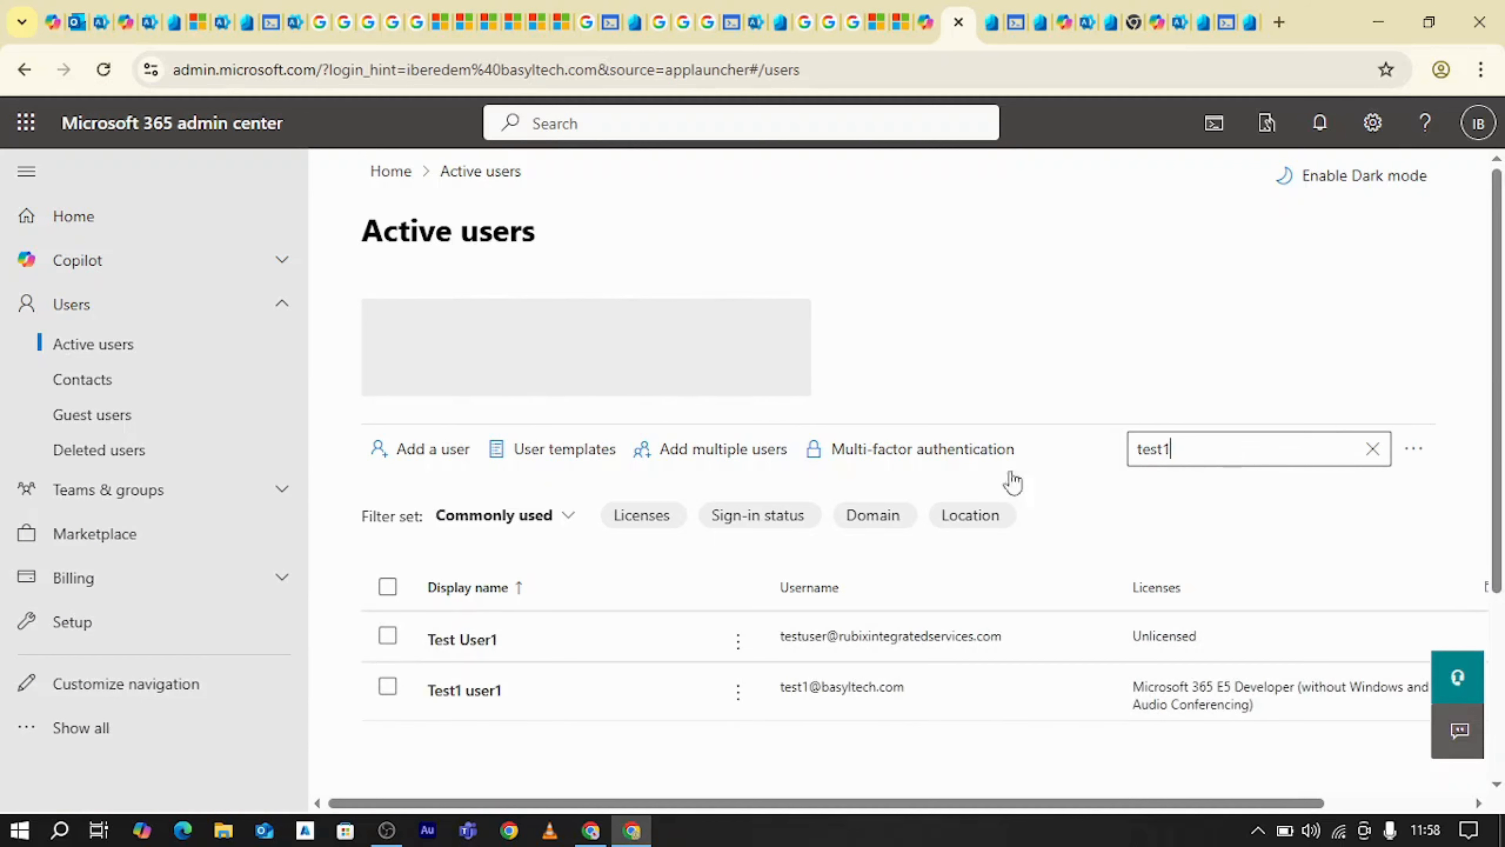
Open the details of Test1 user1 and examine the account's groups, roles and sign-in information
{"action": "left_click", "coordinate": [452, 690]}
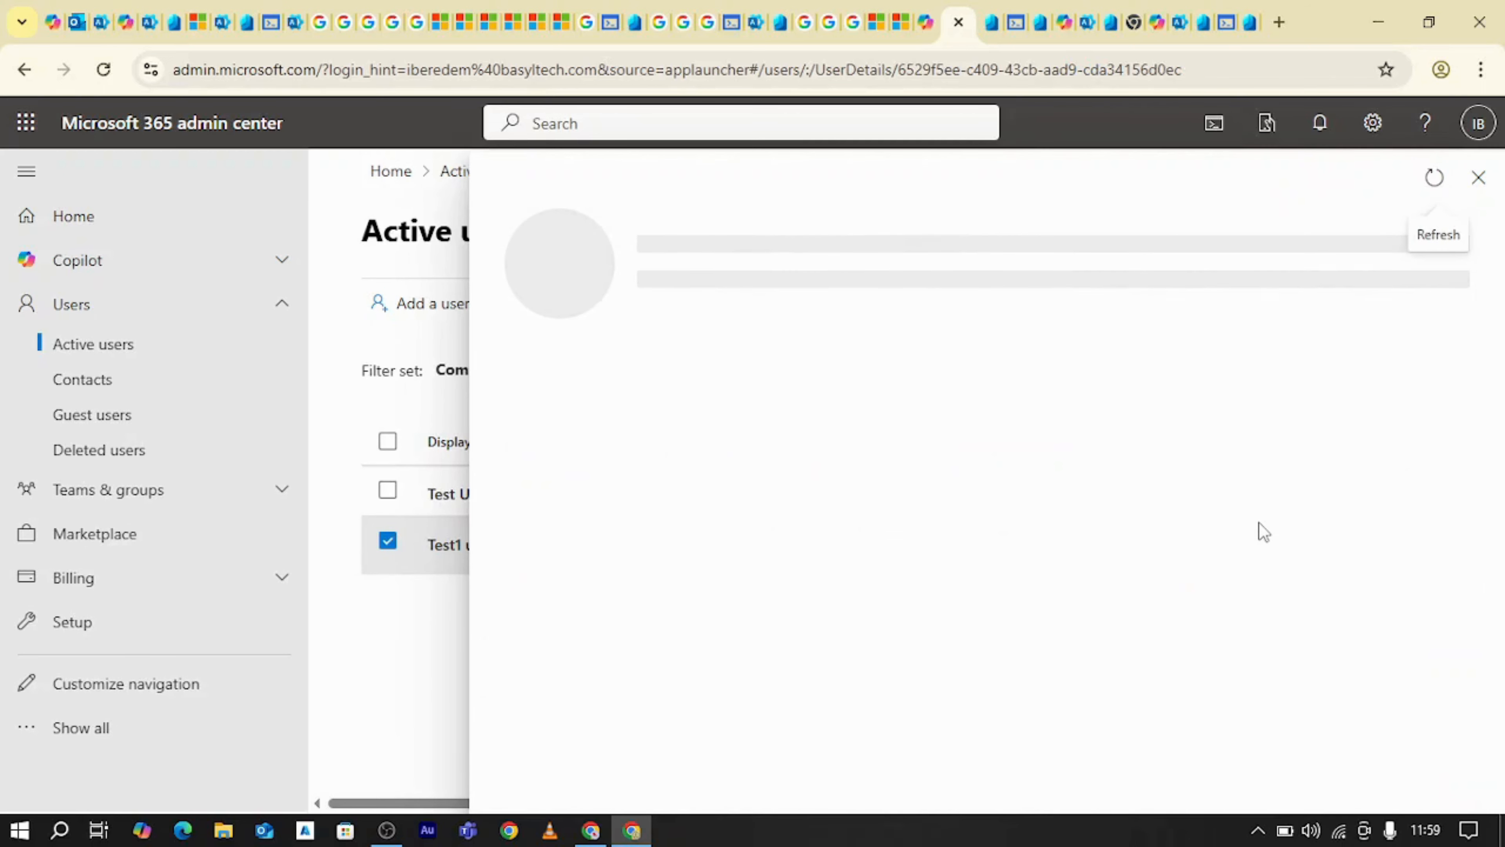
{"action": "scroll", "coordinate": [1250, 526], "scroll_direction": "down", "scroll_amount": 4}
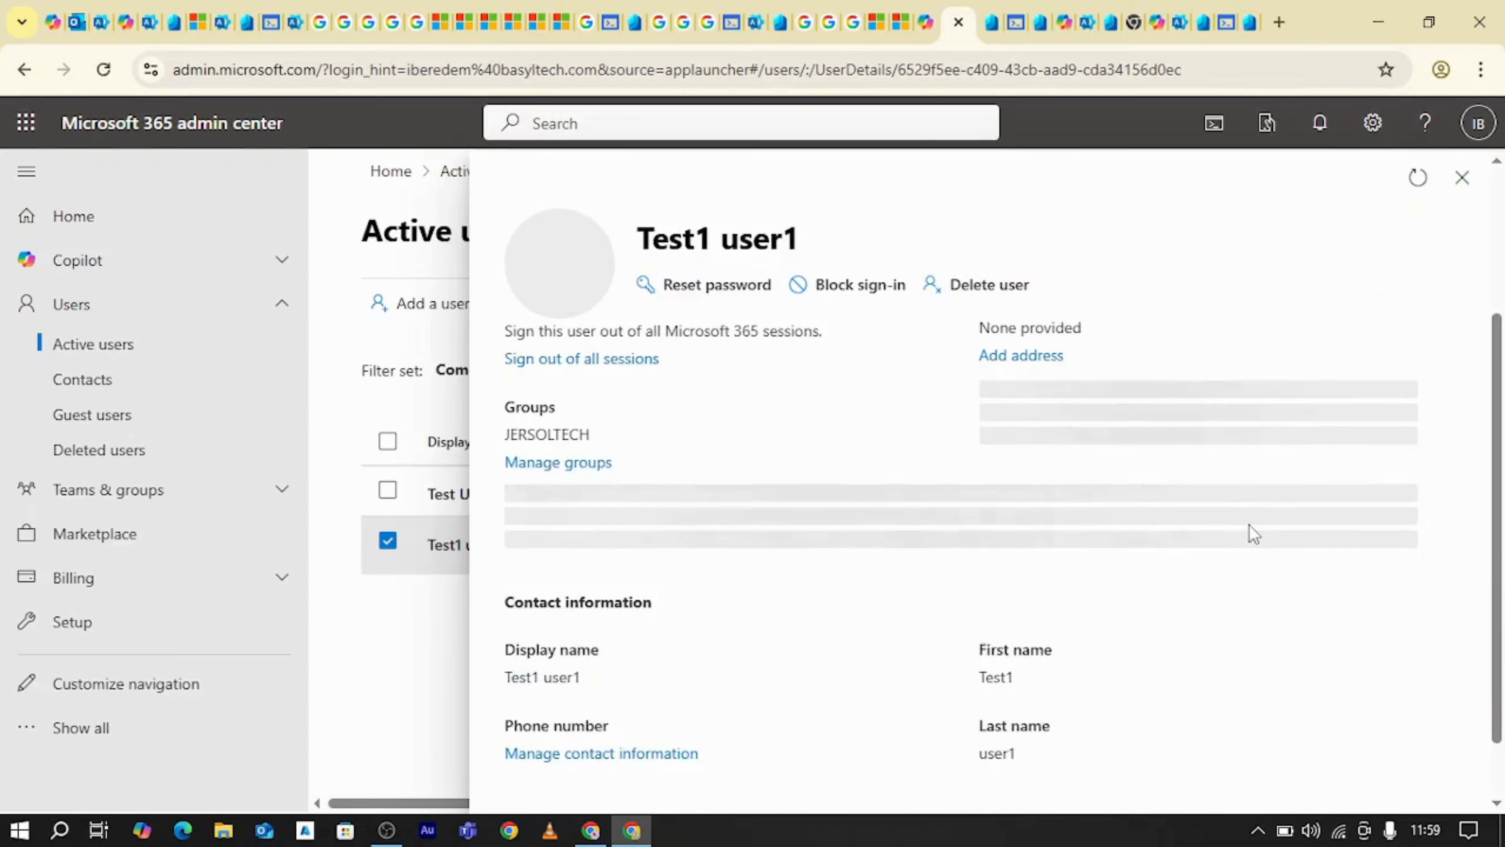
{"action": "scroll", "coordinate": [1152, 581], "scroll_direction": "up", "scroll_amount": 4}
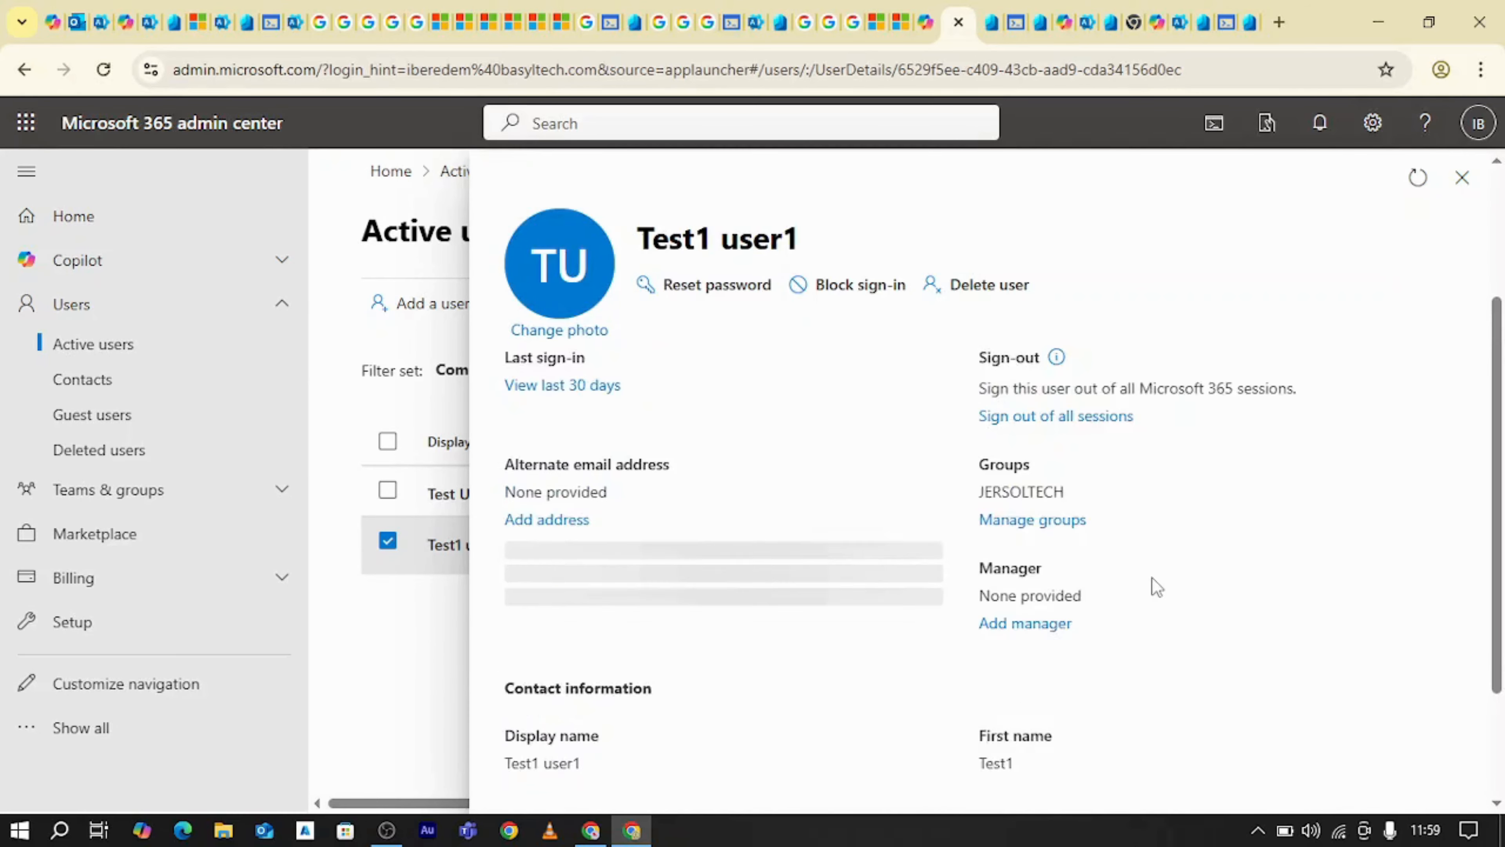
{"action": "scroll", "coordinate": [1132, 611], "scroll_direction": "down", "scroll_amount": 5}
{"action": "scroll", "coordinate": [1132, 615], "scroll_direction": "up", "scroll_amount": 3}
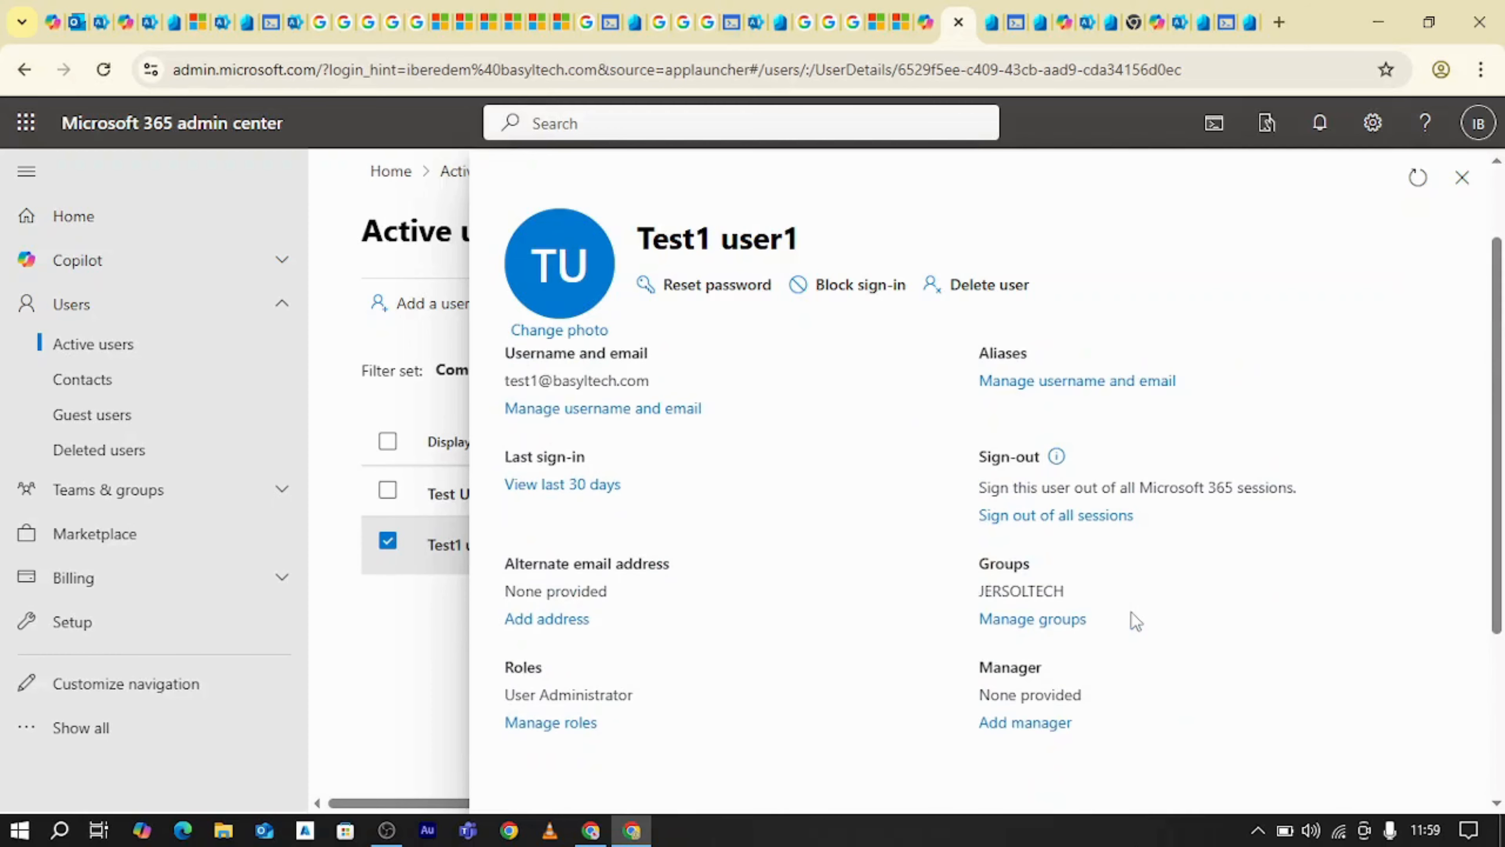
Review Test1 user1's account details and copy the sign-in email address
{"action": "scroll", "coordinate": [1045, 415], "scroll_direction": "up", "scroll_amount": 3}
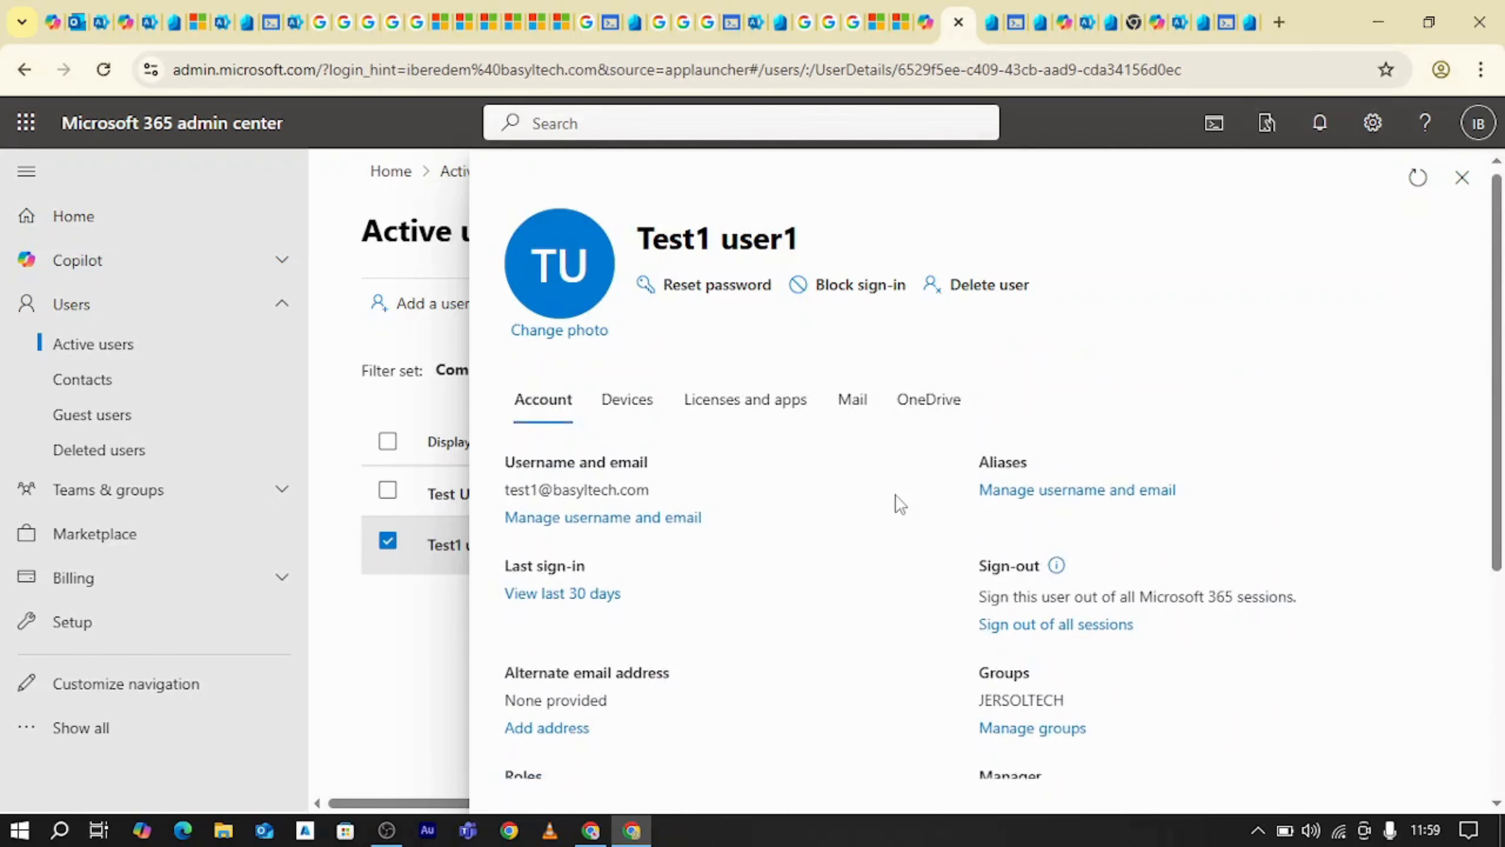
{"action": "scroll", "coordinate": [907, 534], "scroll_direction": "down", "scroll_amount": 4}
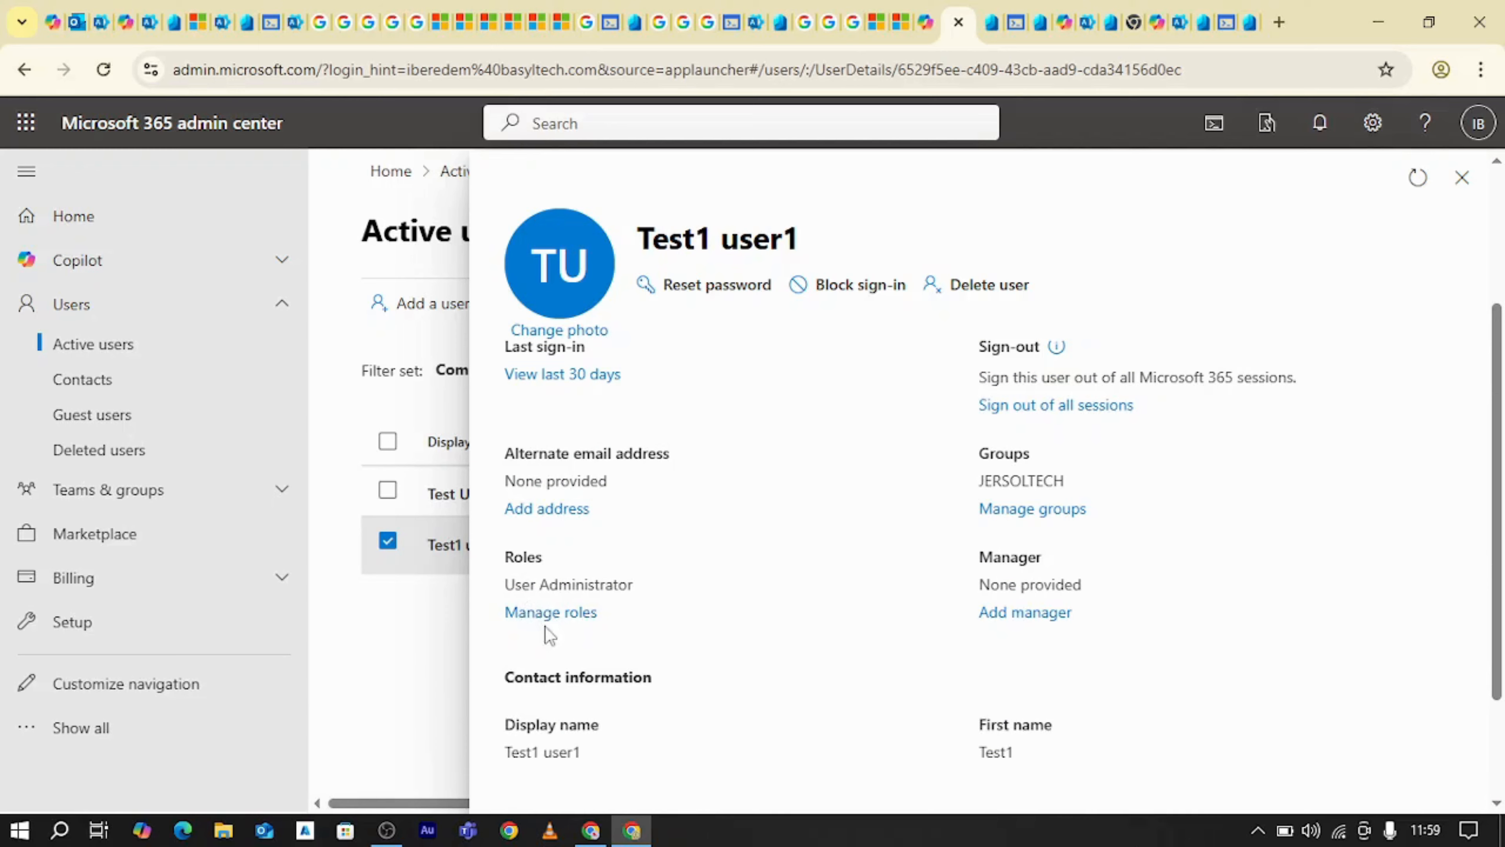
{"action": "scroll", "coordinate": [818, 602], "scroll_direction": "up", "scroll_amount": 3}
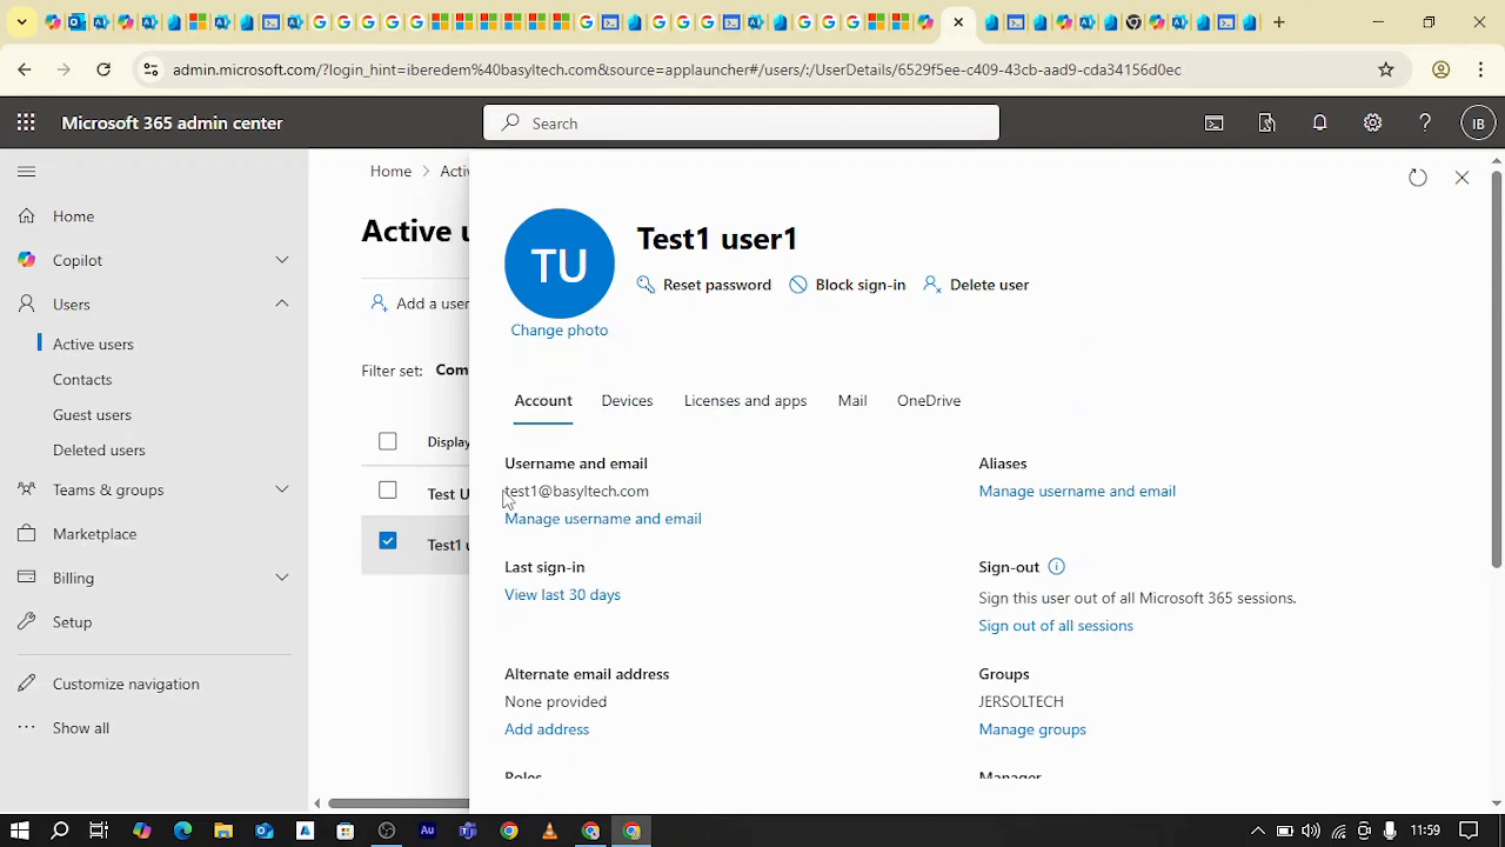
{"action": "left_click_drag", "start_coordinate": [507, 490], "coordinate": [651, 493]}
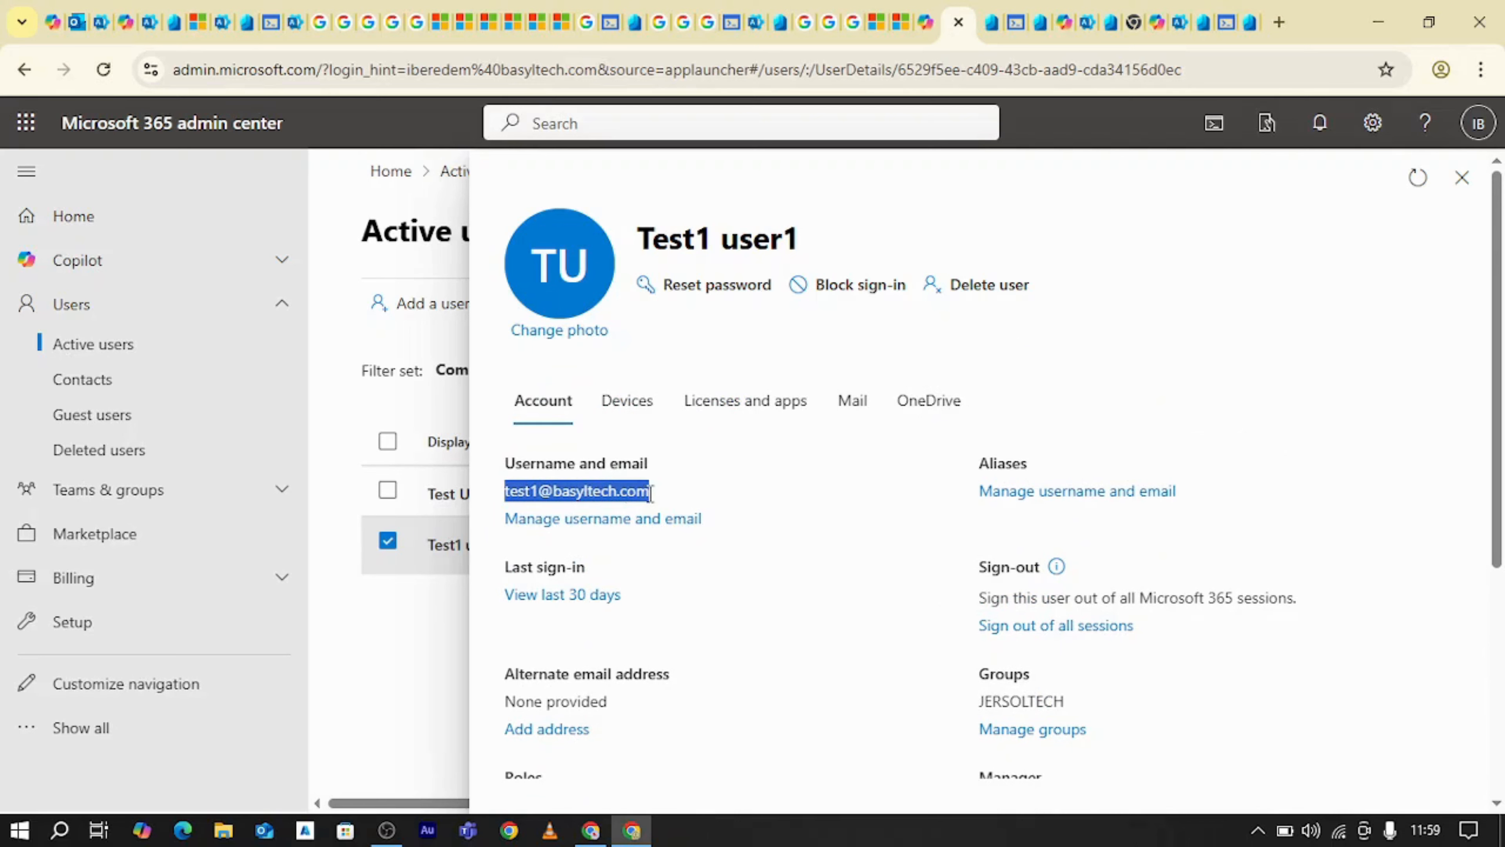
{"action": "right_click", "coordinate": [632, 485]}
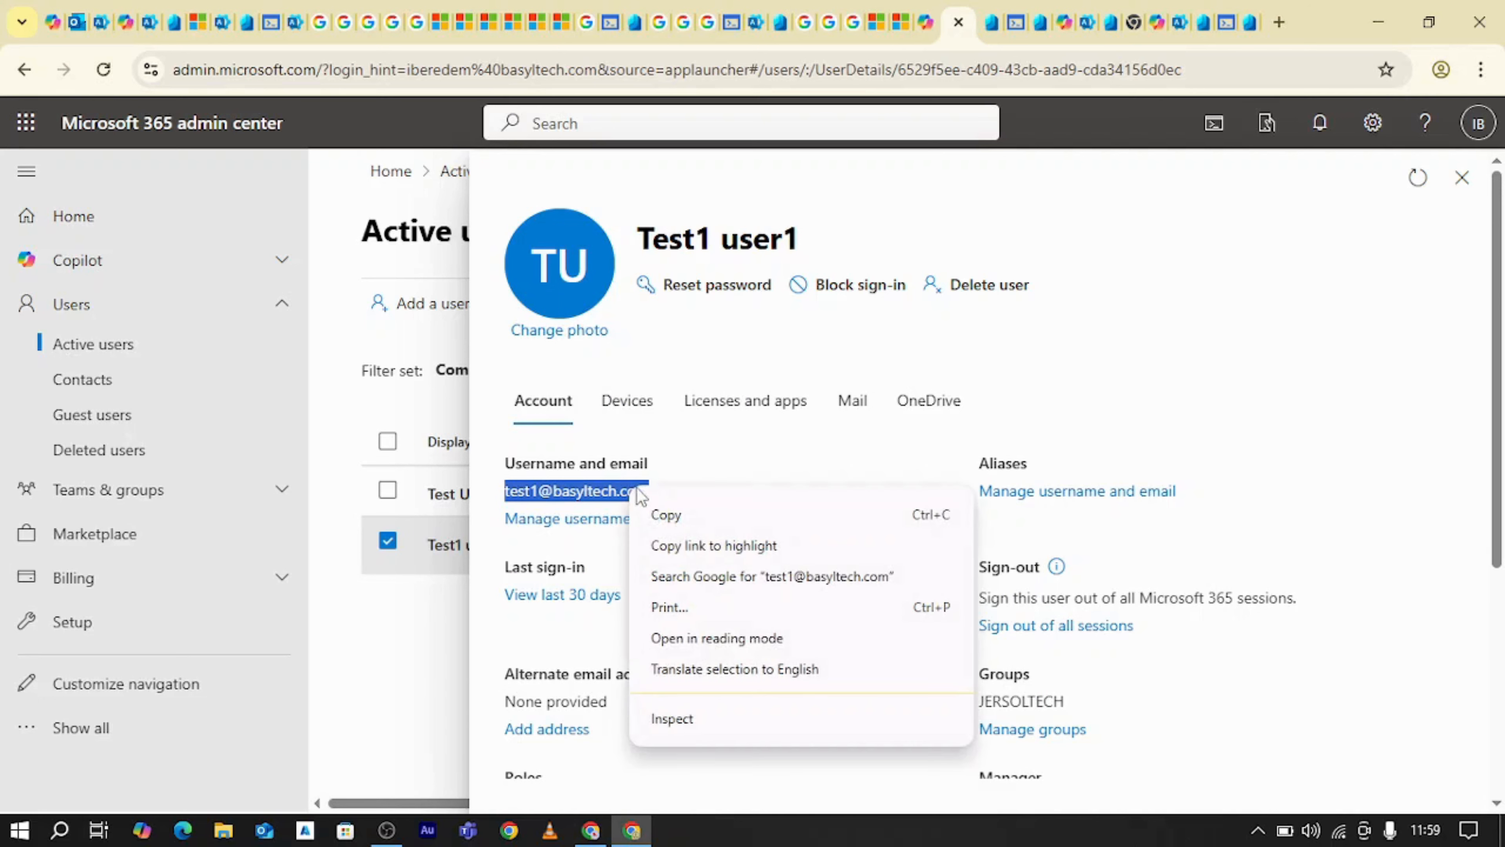
{"action": "left_click", "coordinate": [661, 515]}
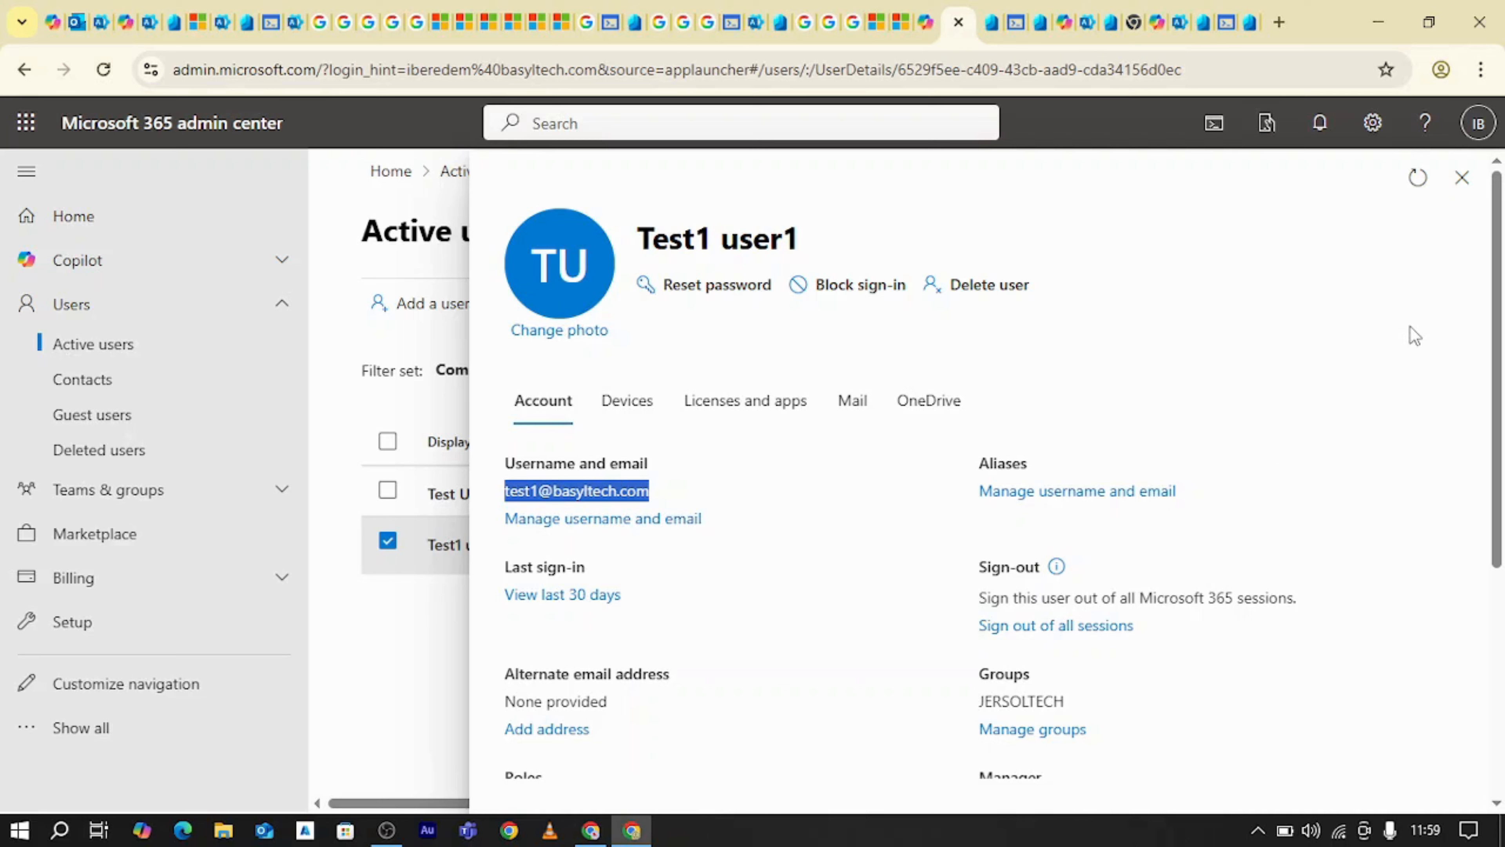
{"action": "scroll", "coordinate": [1277, 379], "scroll_direction": "down", "scroll_amount": 2}
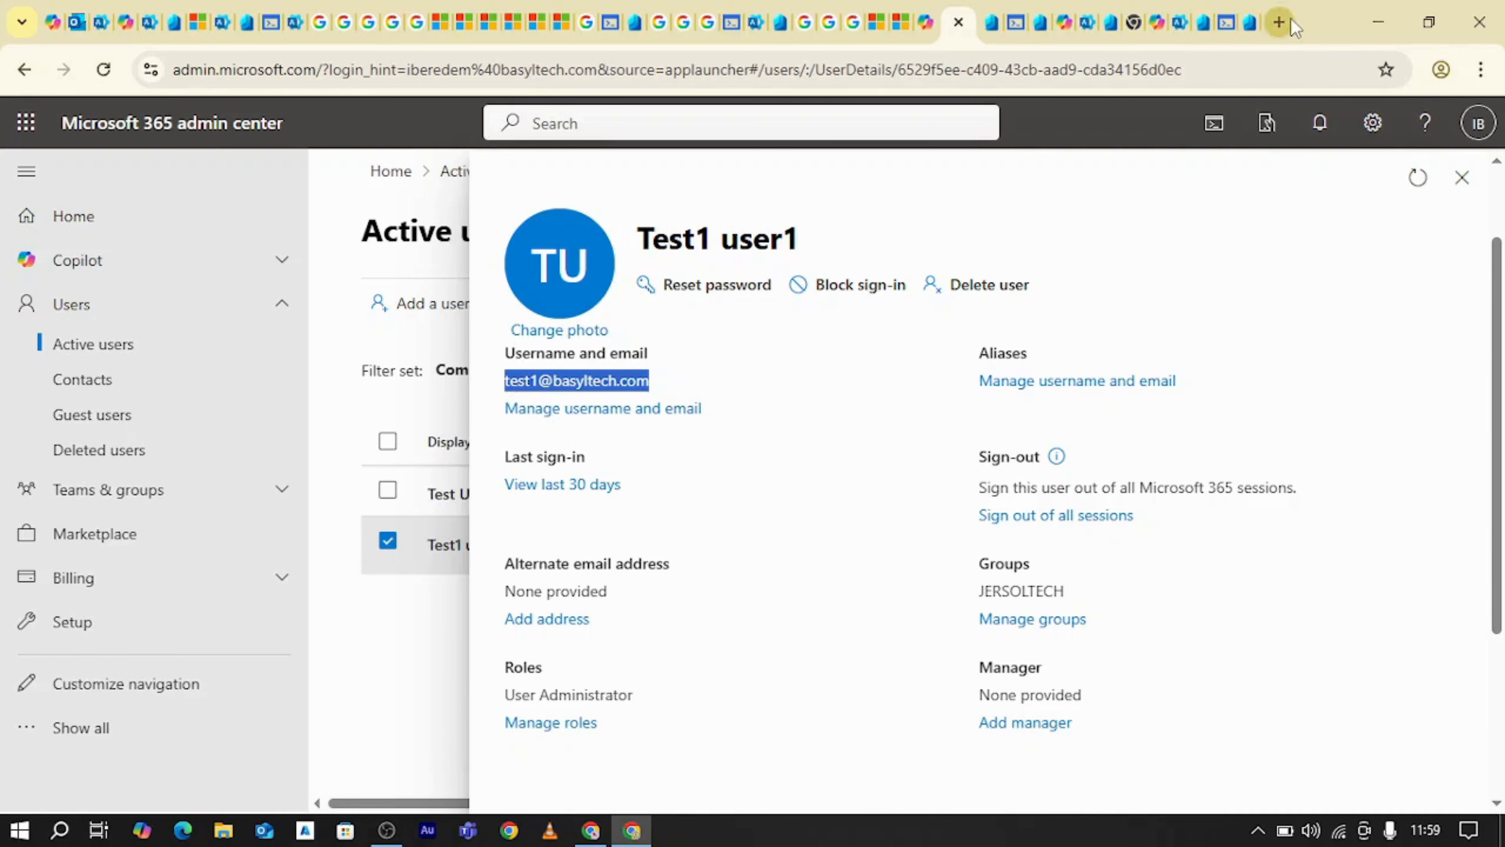
Open office.com in a new Incognito window and go to its Microsoft sign-in page
{"action": "left_click", "coordinate": [1477, 69]}
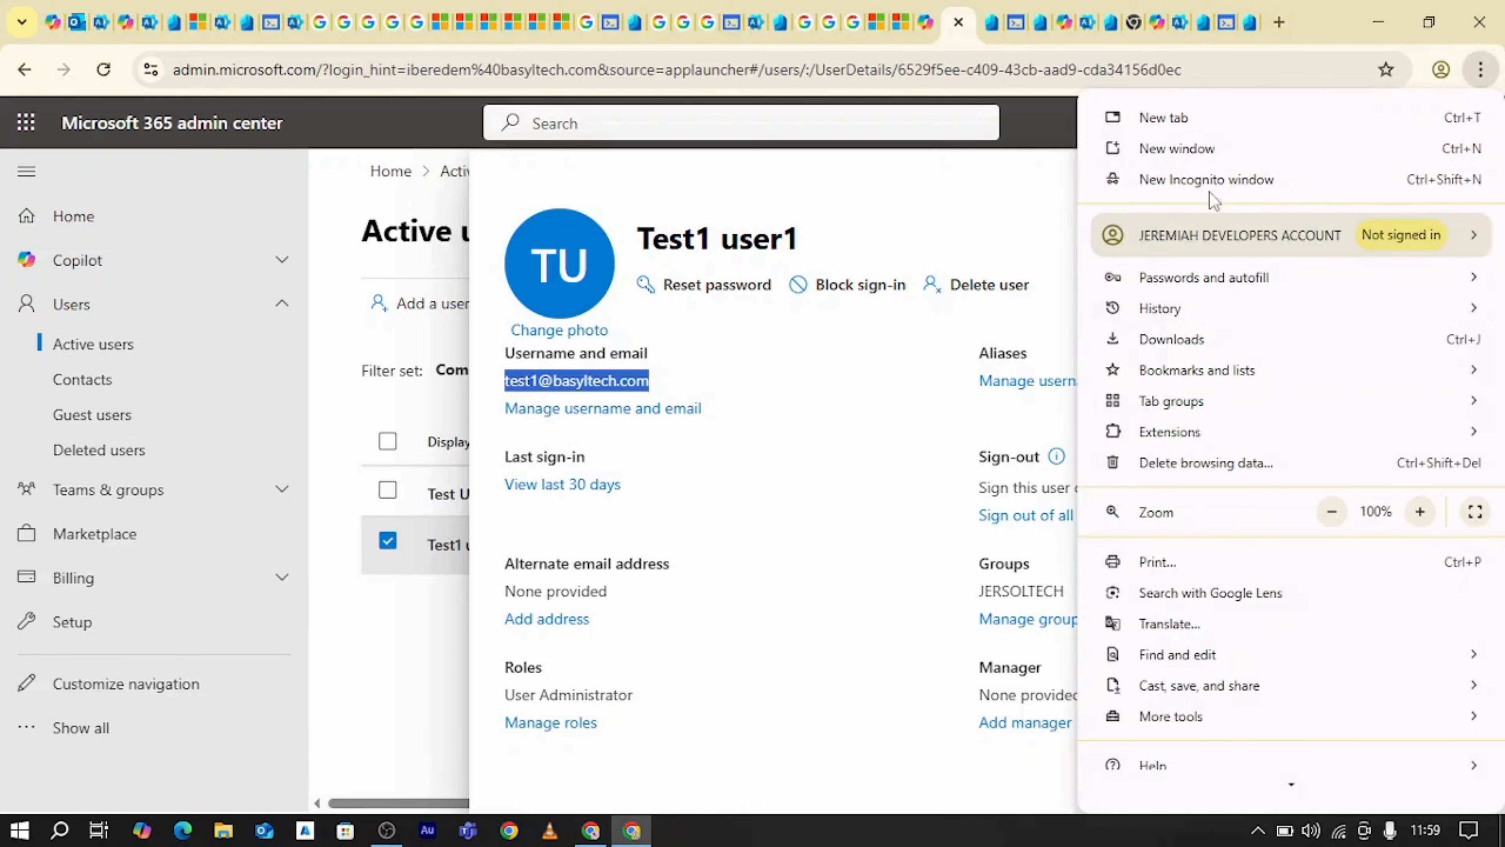
{"action": "left_click", "coordinate": [1186, 180]}
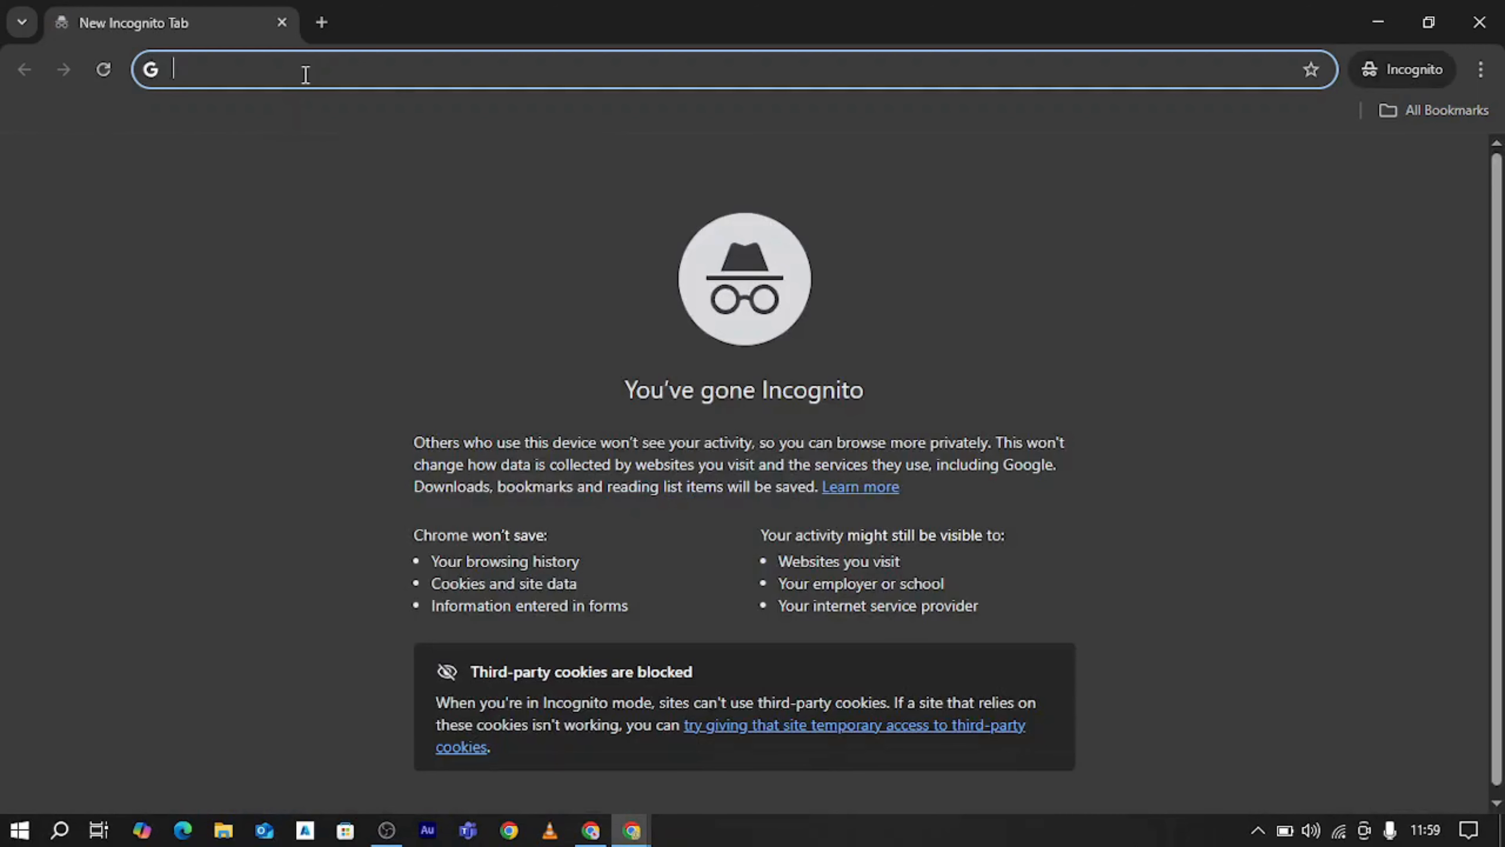
{"action": "type", "text": "office.co"}
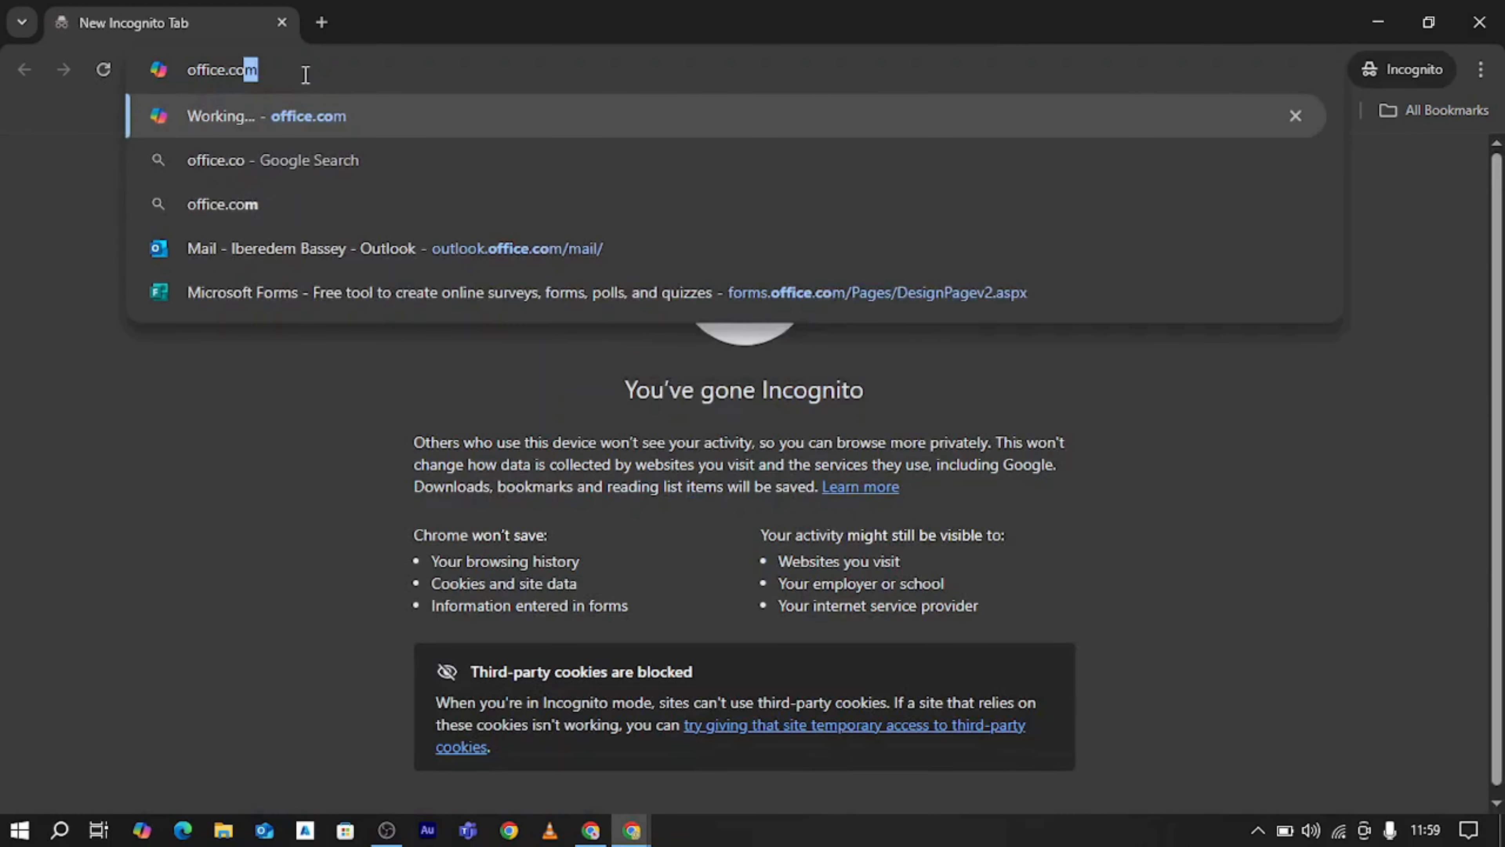
{"action": "key", "text": "Return"}
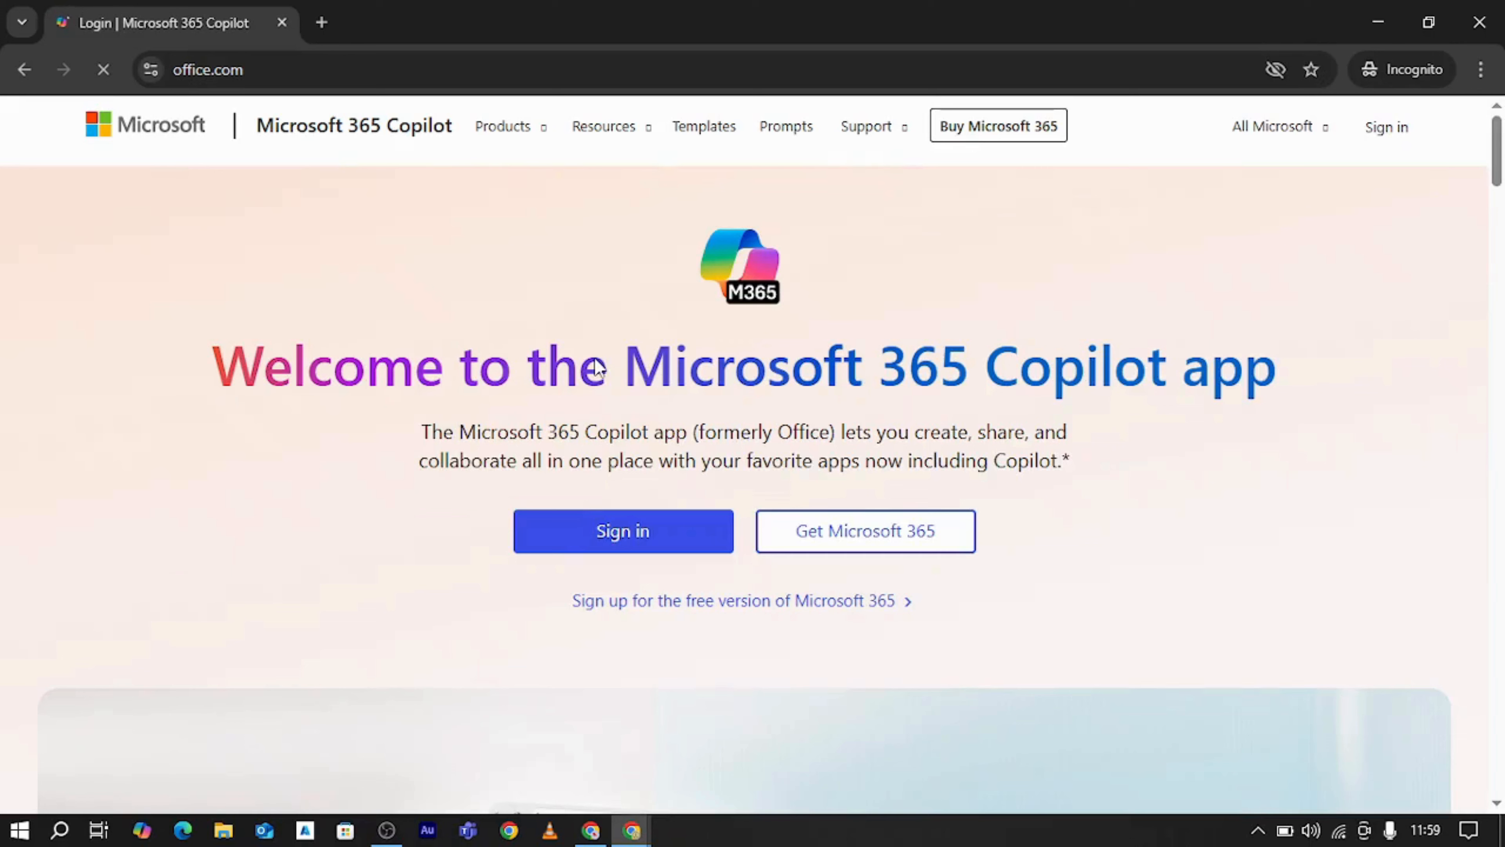
{"action": "left_click", "coordinate": [619, 531]}
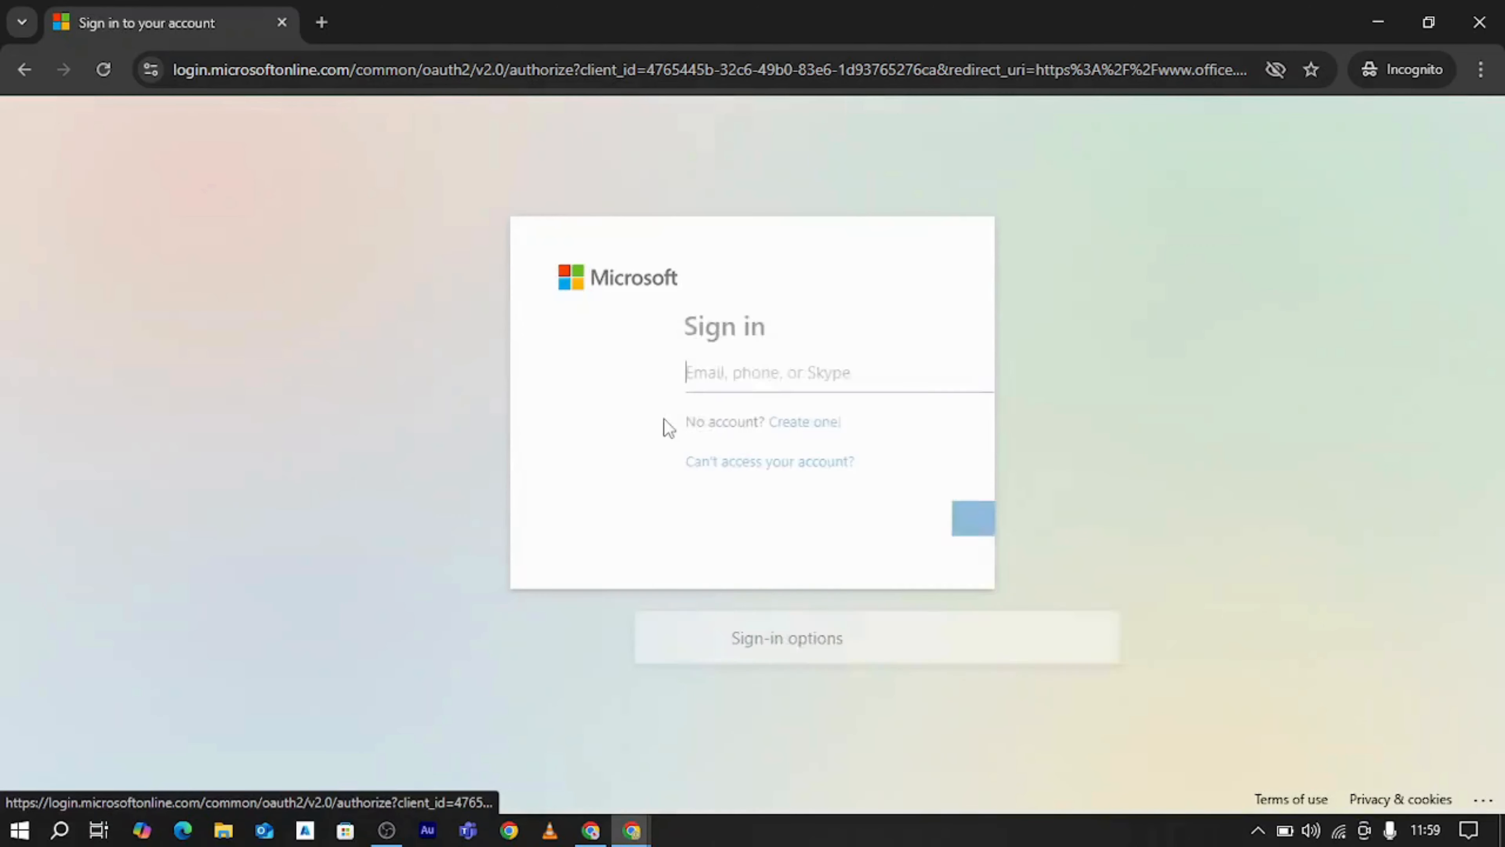
Sign in with the test user's email address and account password, and choose to stay signed in
{"action": "left_click", "coordinate": [640, 382]}
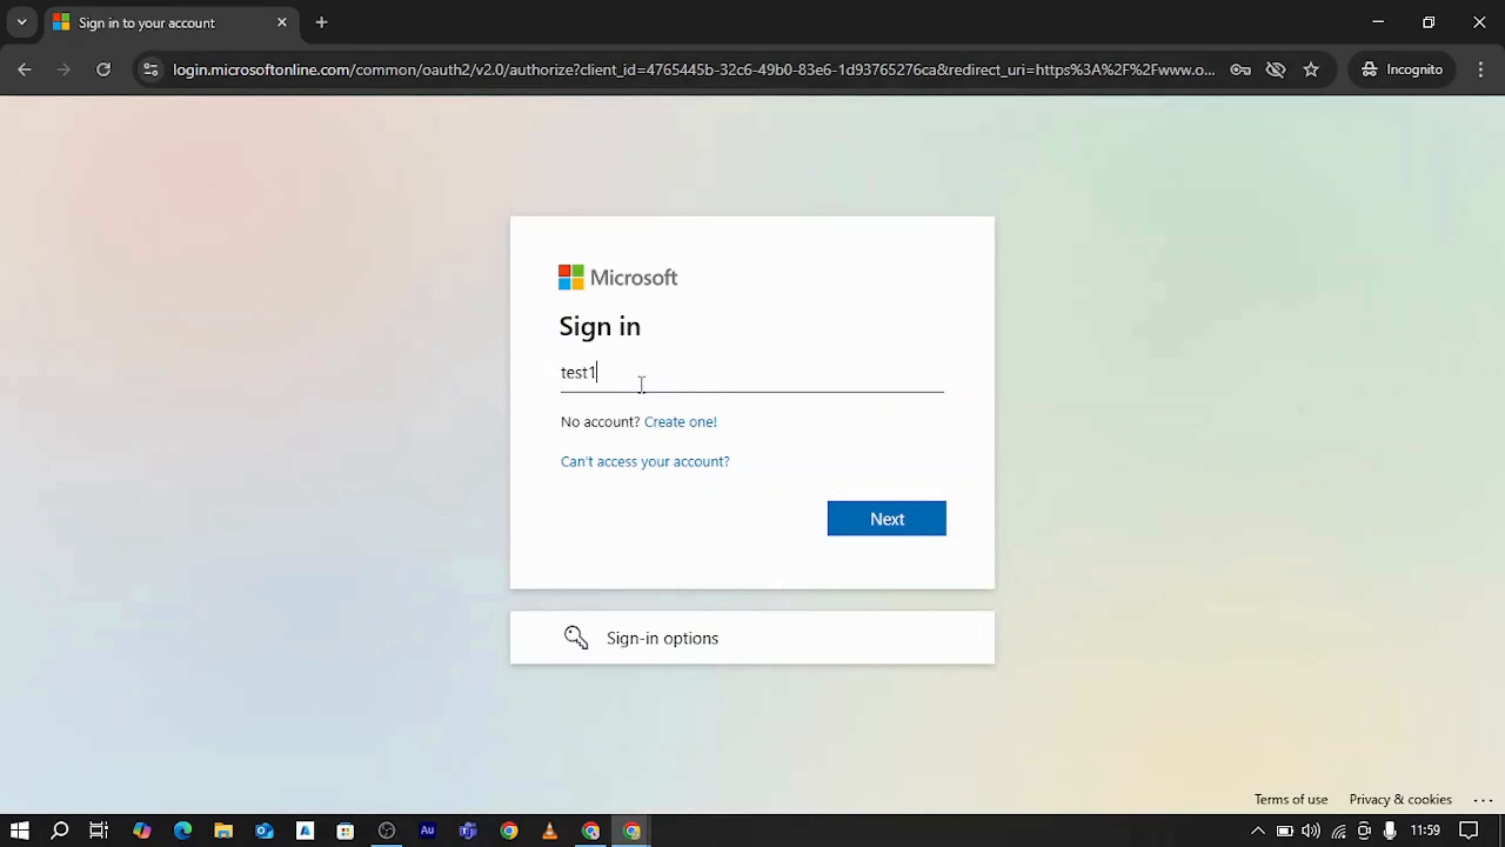
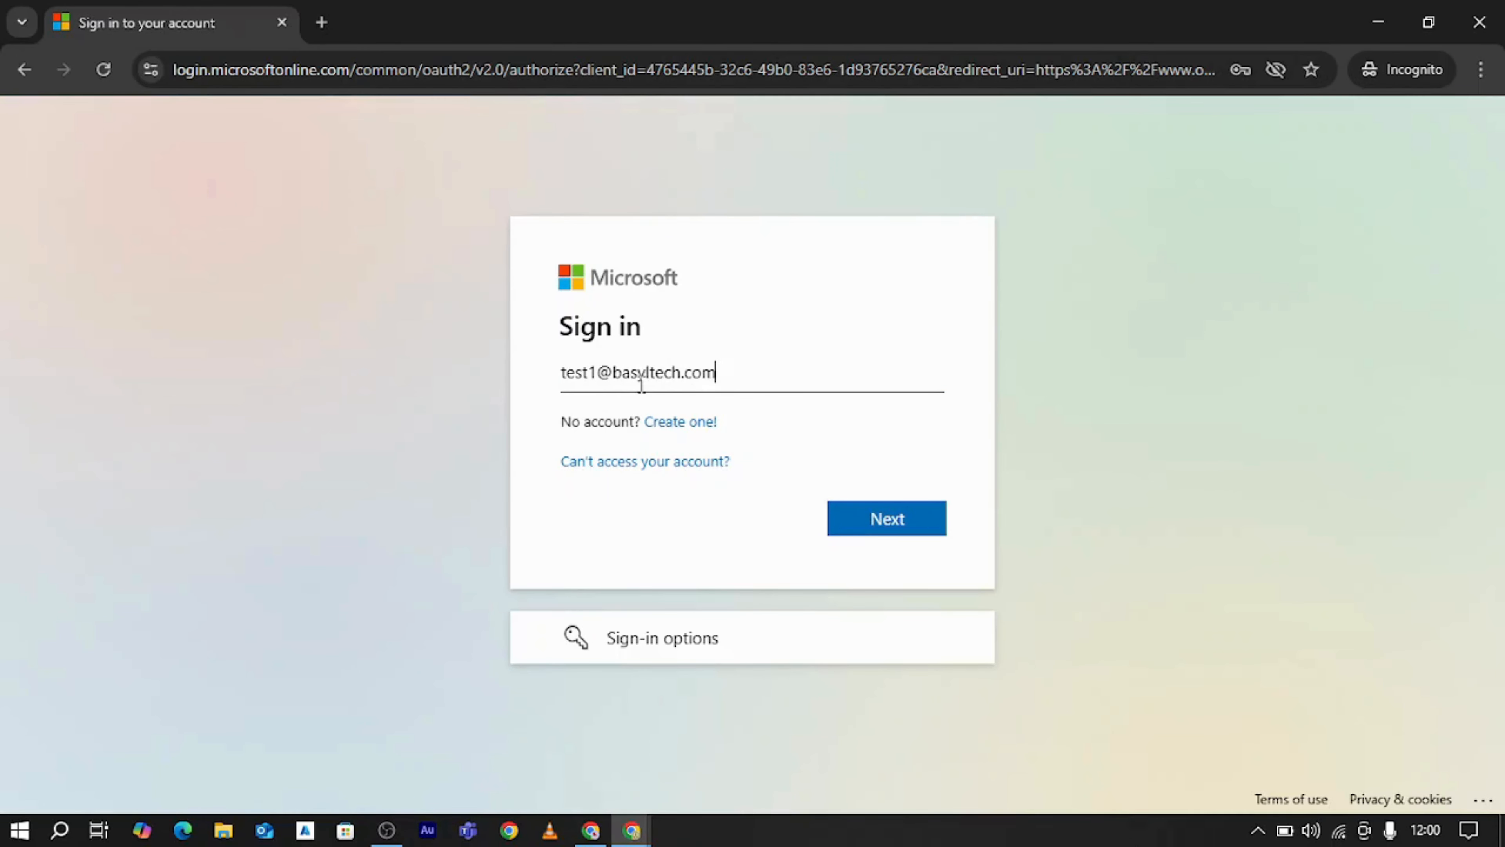
{"action": "key", "text": "Return"}
{"action": "type", "text": "**************"}
{"action": "key", "text": "Return"}
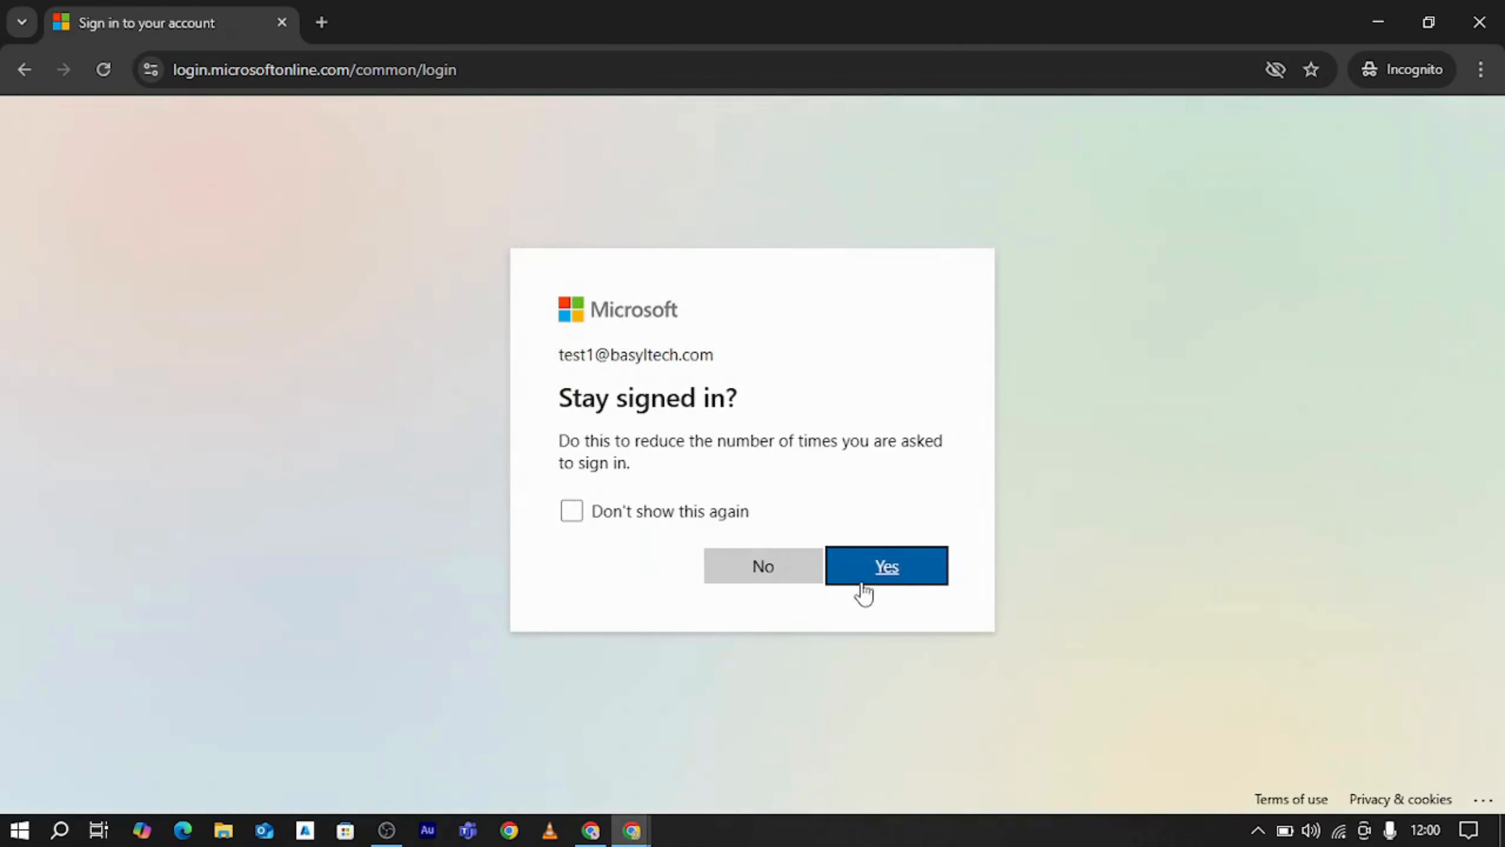
{"action": "left_click", "coordinate": [861, 585]}
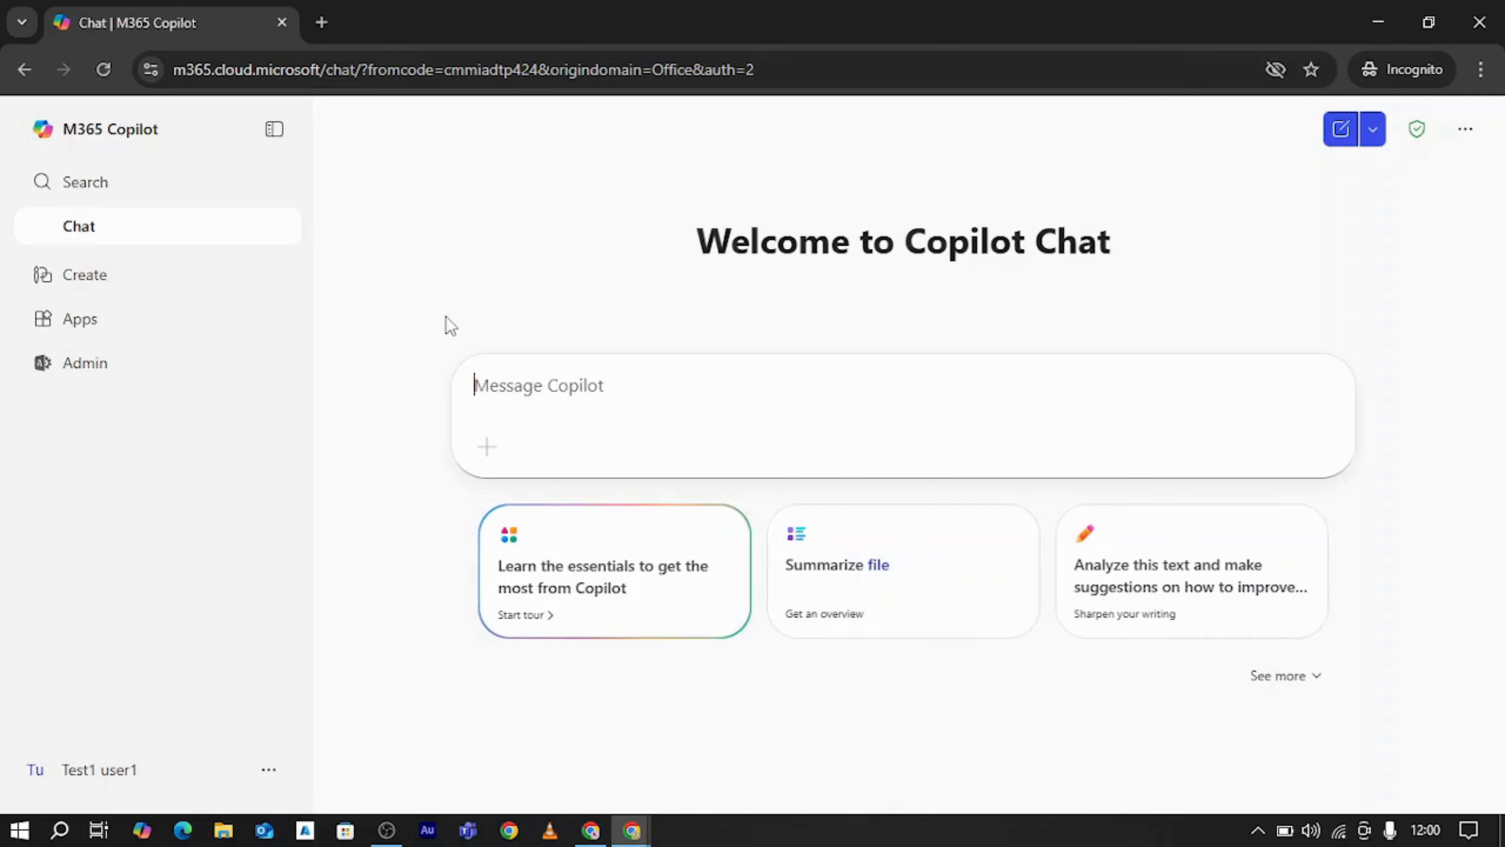
Launch the Microsoft 365 admin center from M365 Copilot as the test user, and return to the Copilot page
{"action": "left_click", "coordinate": [90, 372]}
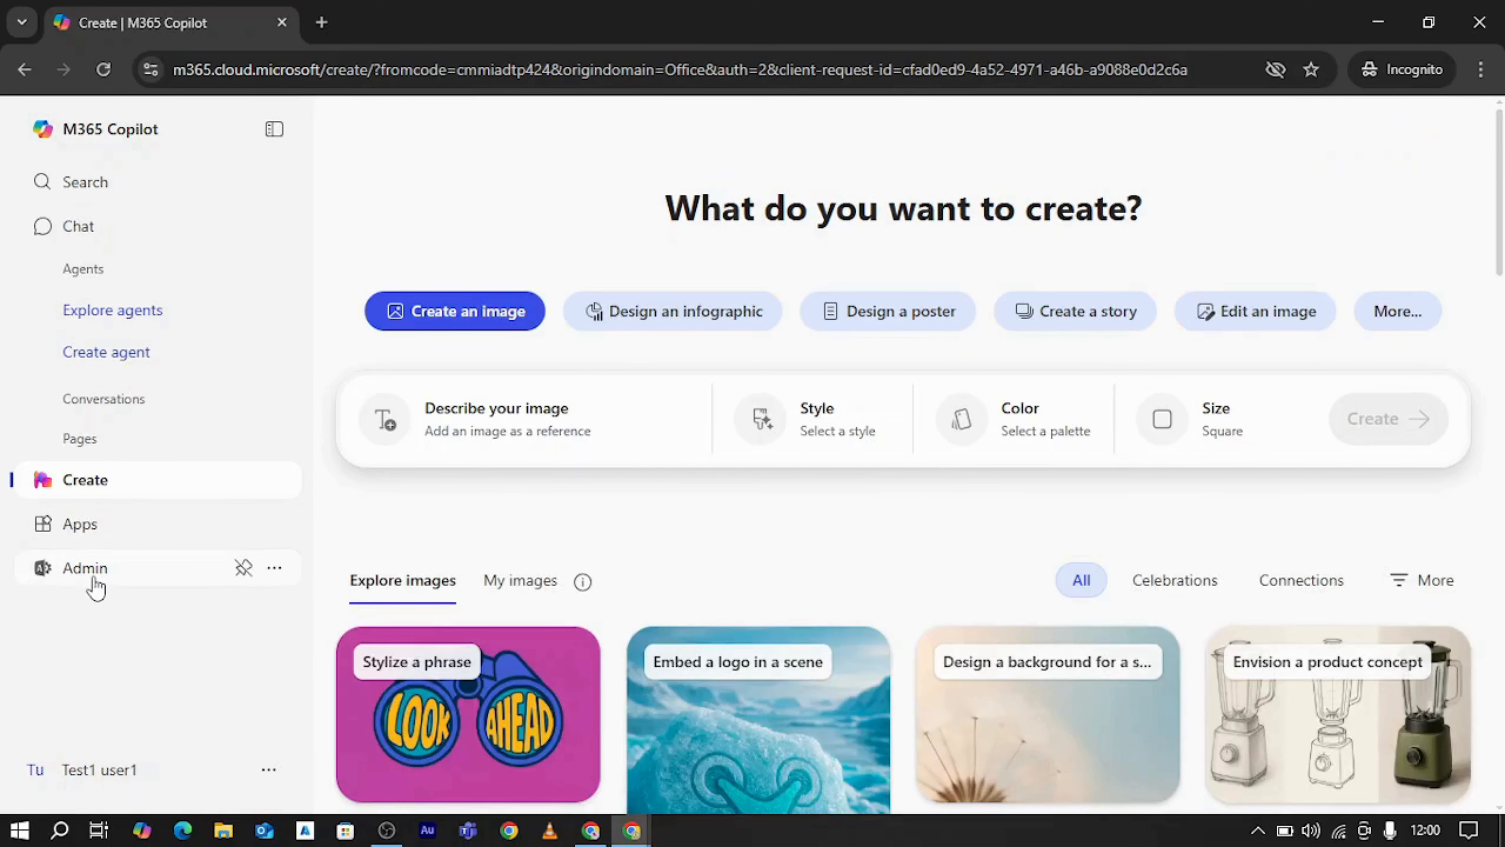
{"action": "left_click", "coordinate": [98, 580]}
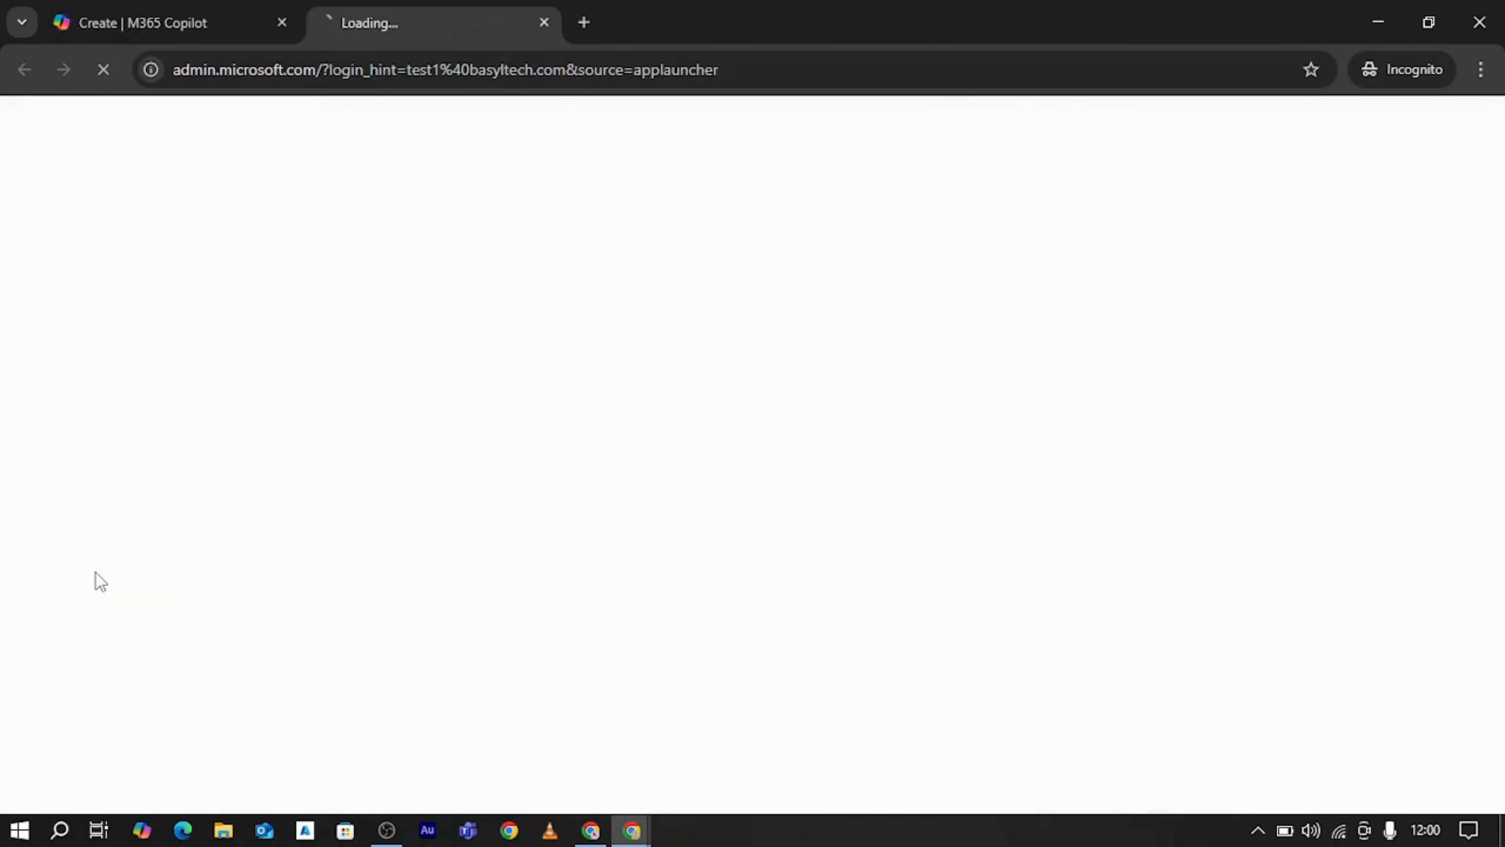
{"action": "left_click", "coordinate": [163, 8]}
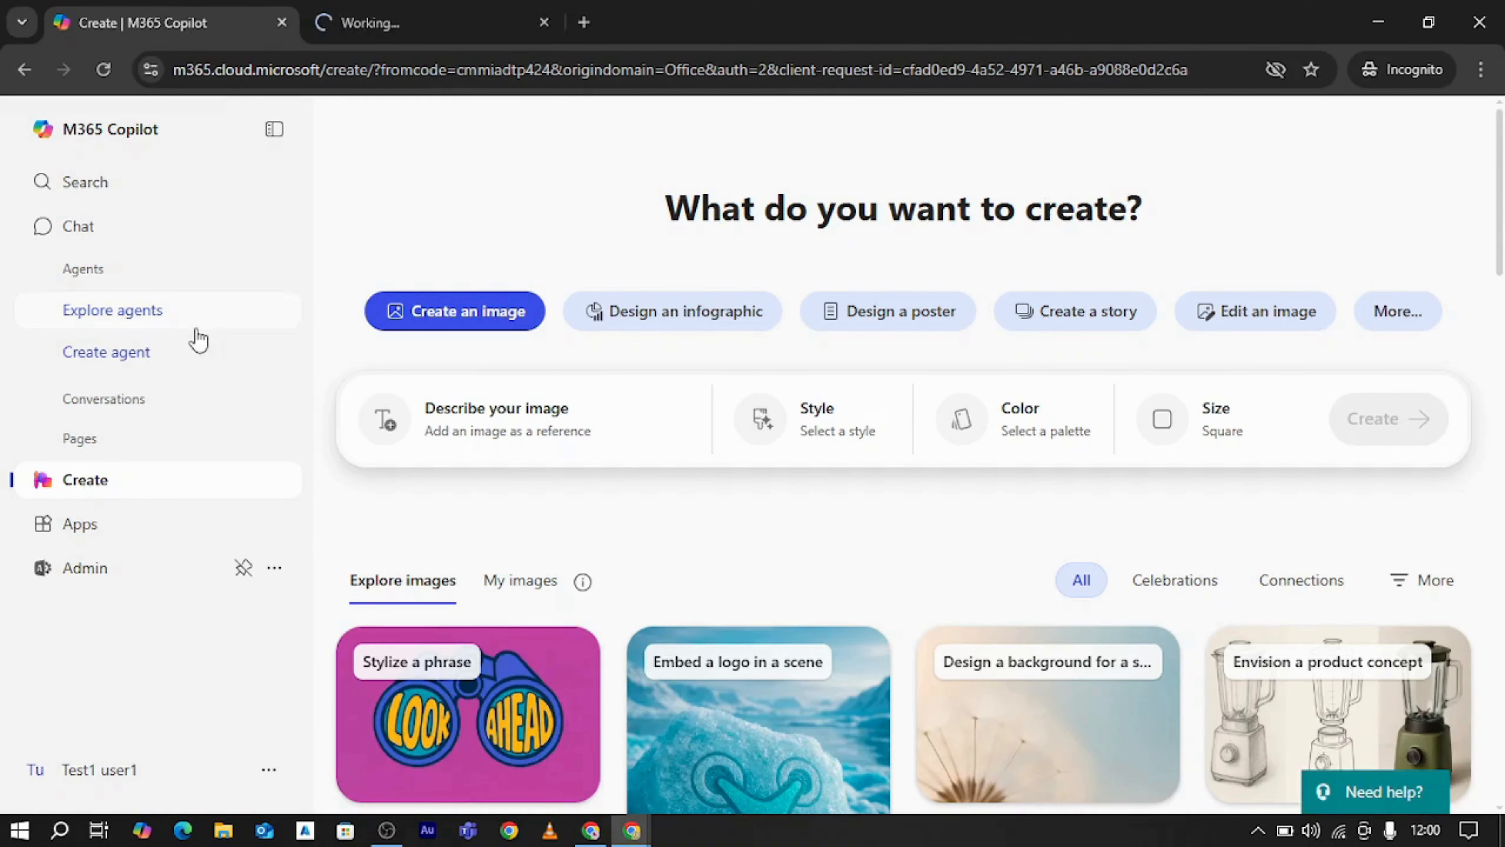
Open the M365 Copilot Apps page, browse the productivity apps and launch Forms
{"action": "left_click", "coordinate": [90, 529]}
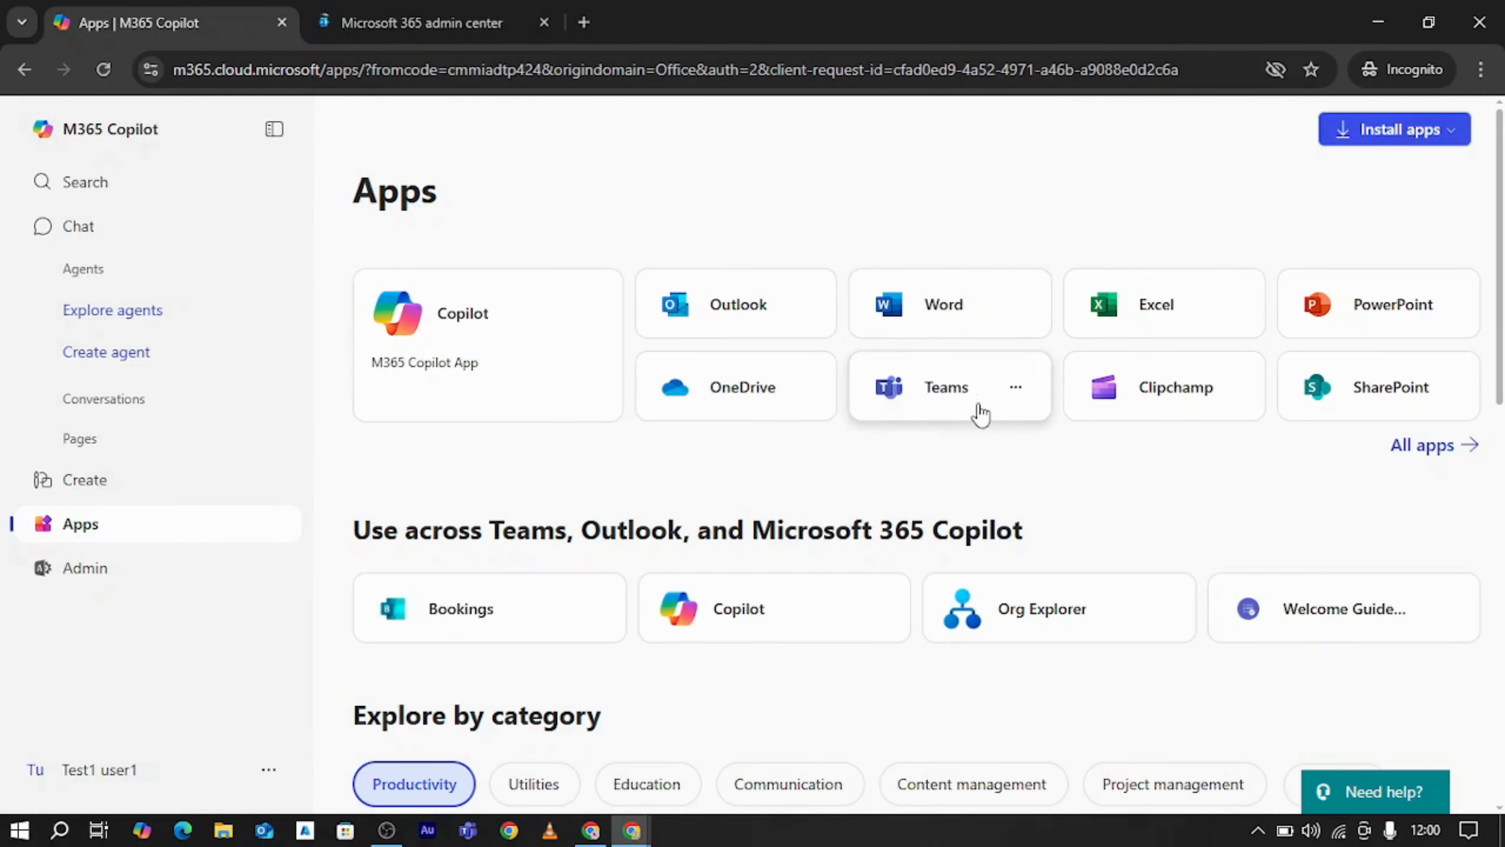
{"action": "left_click", "coordinate": [453, 8]}
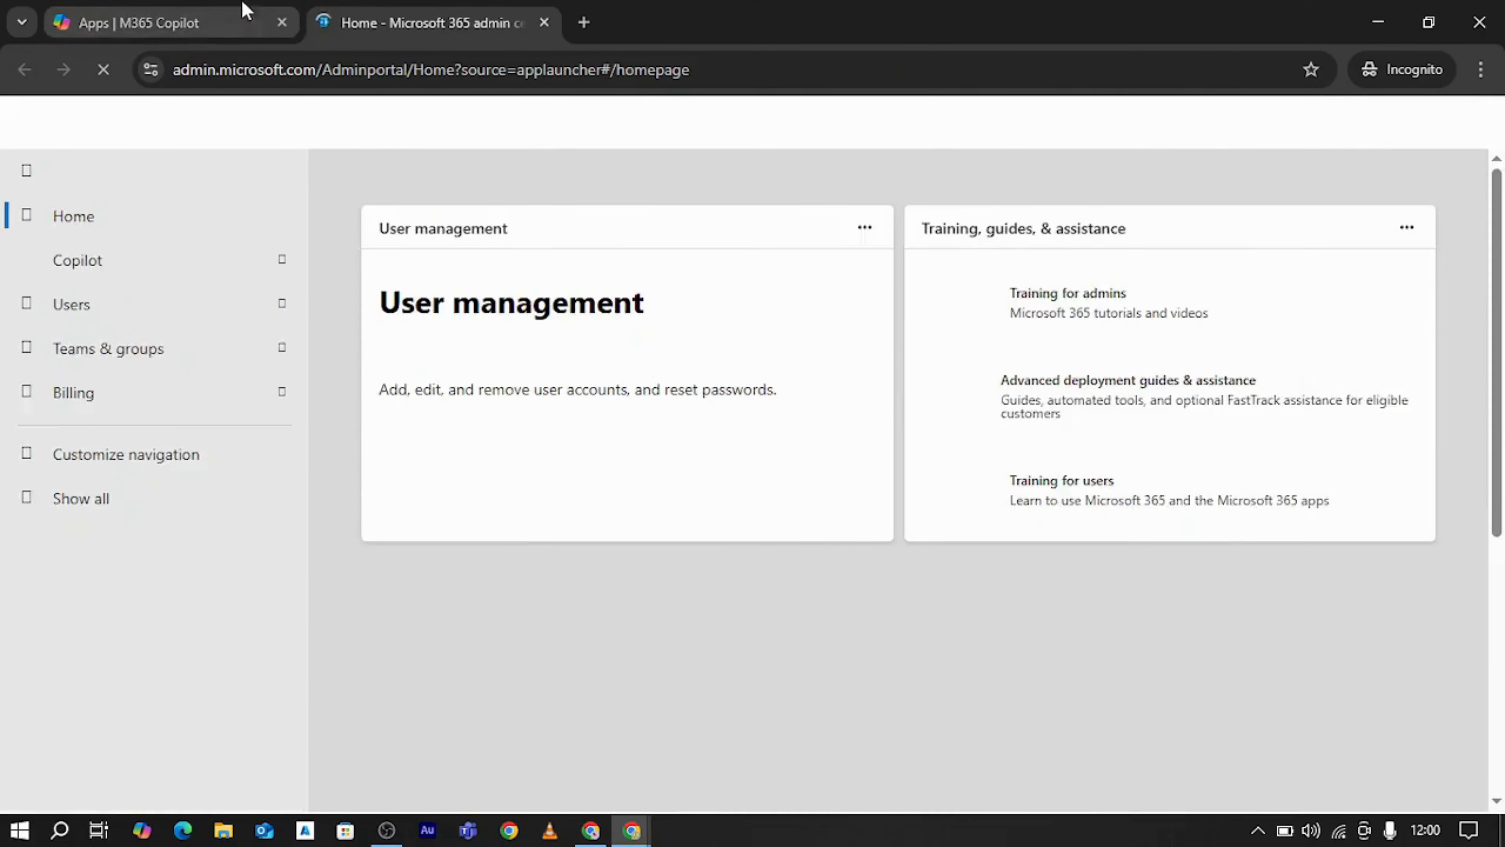
{"action": "left_click", "coordinate": [246, 12]}
{"action": "scroll", "coordinate": [982, 424], "scroll_direction": "down", "scroll_amount": 5}
{"action": "scroll", "coordinate": [982, 425], "scroll_direction": "down", "scroll_amount": 12}
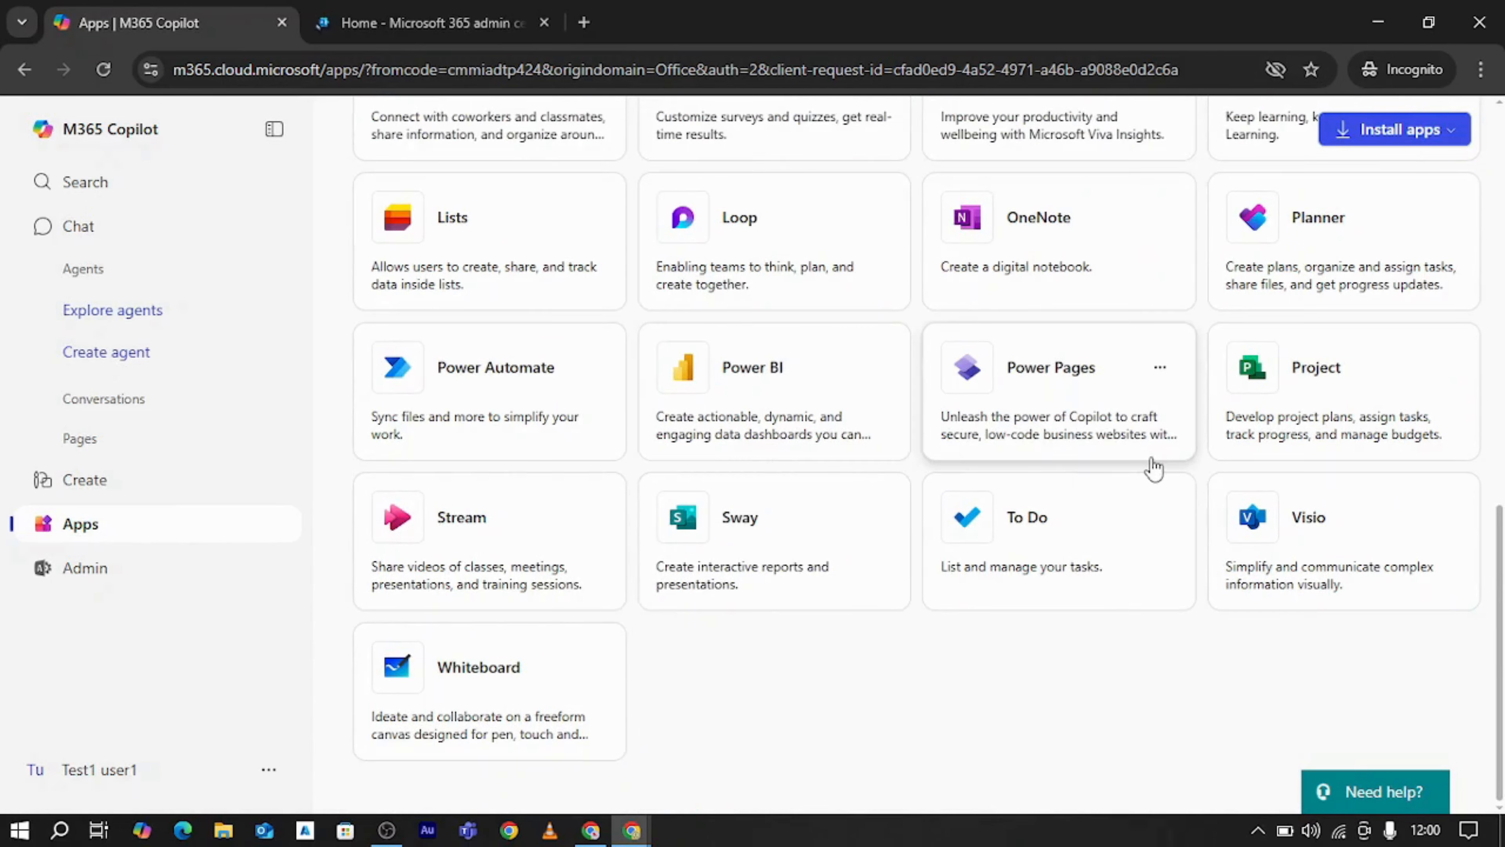
{"action": "scroll", "coordinate": [894, 428], "scroll_direction": "up", "scroll_amount": 4}
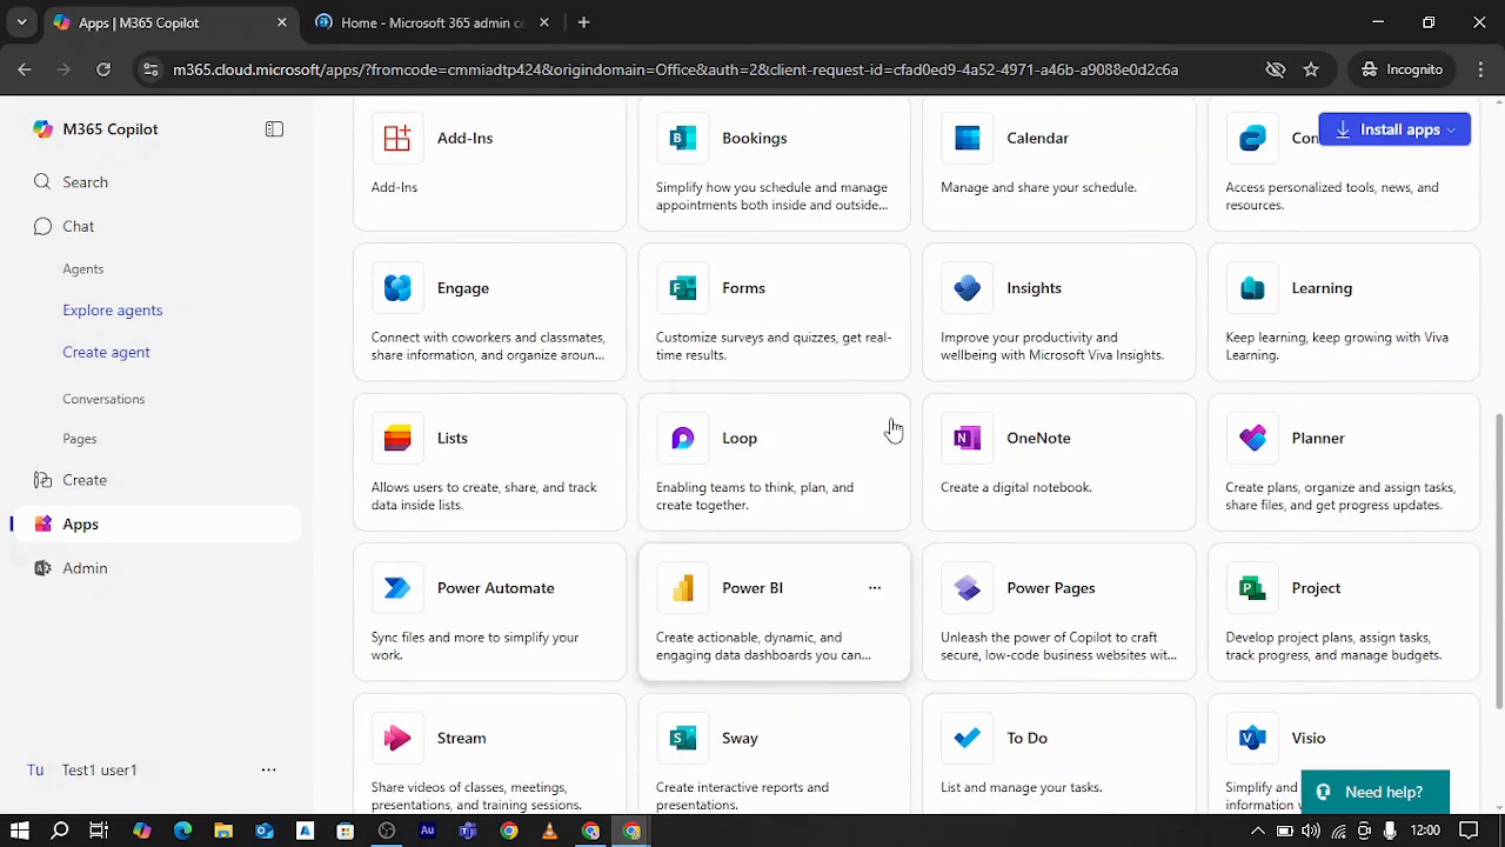
{"action": "left_click", "coordinate": [796, 359]}
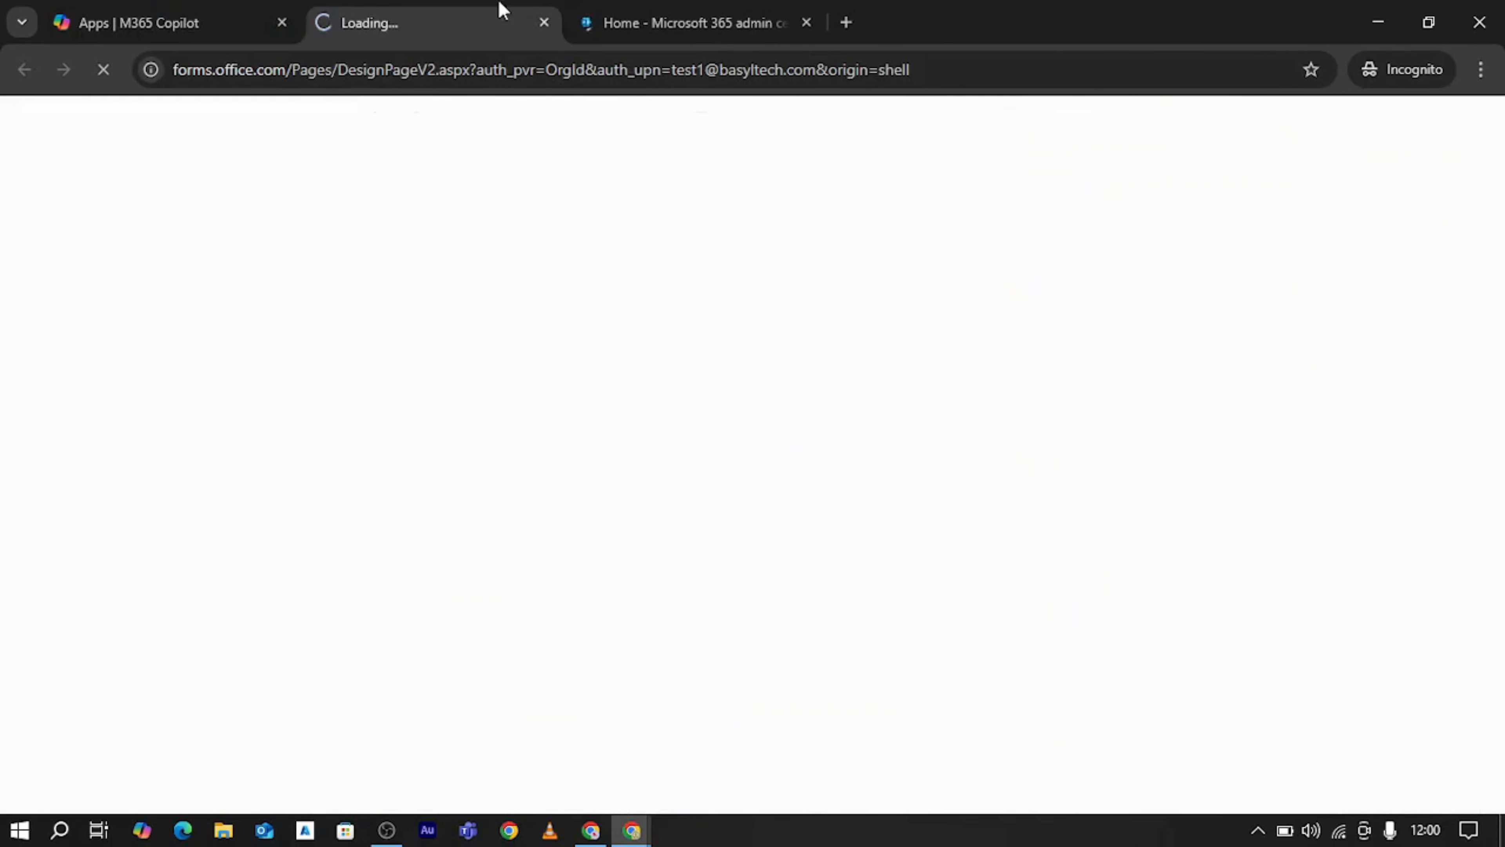
Return to the test user's Microsoft 365 admin center and check which account is signed in
{"action": "left_click", "coordinate": [711, 12]}
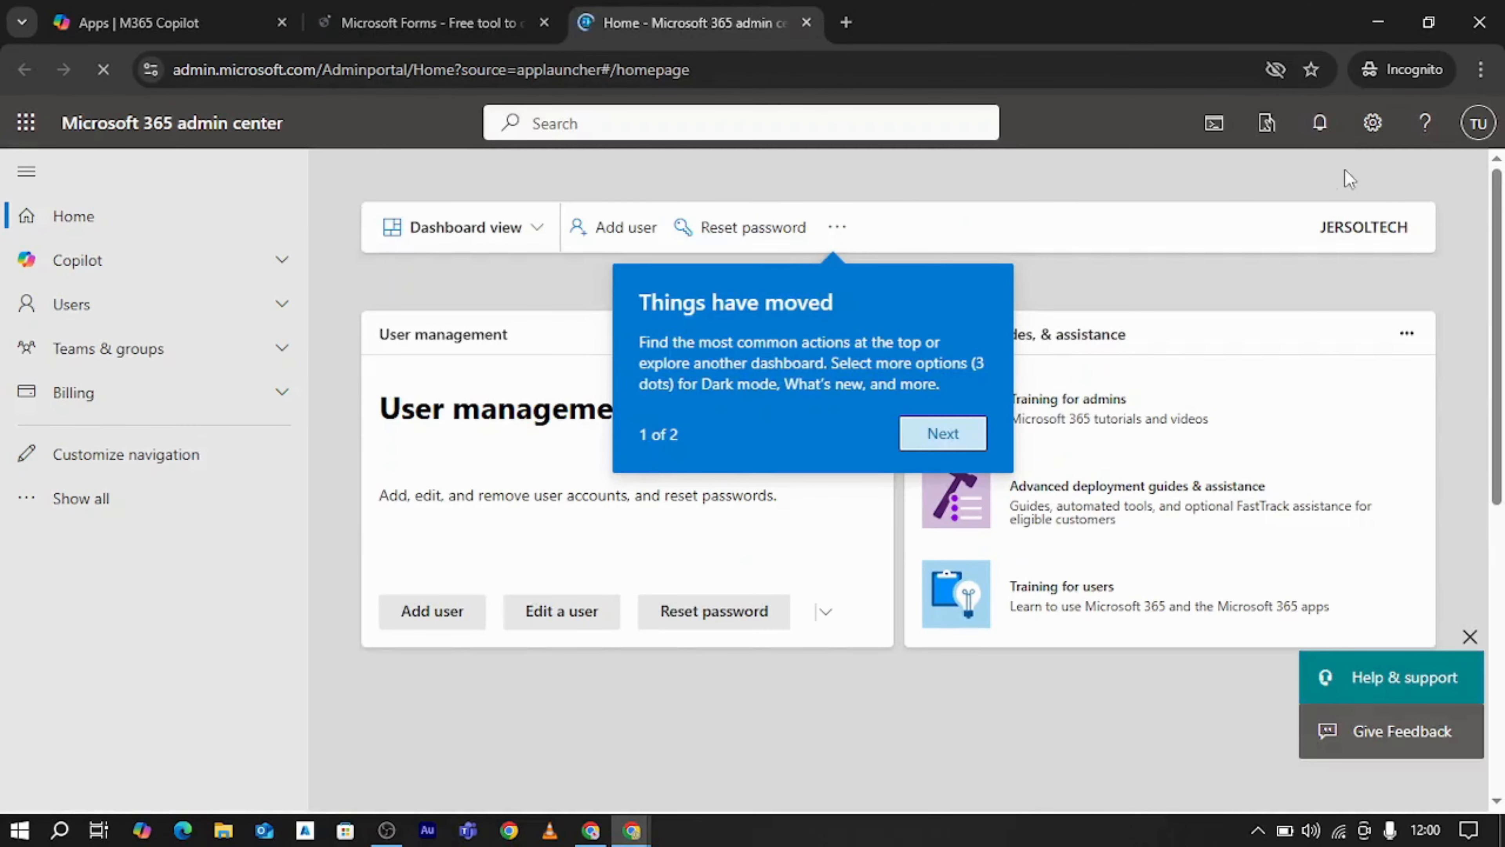
{"action": "left_click", "coordinate": [1478, 125]}
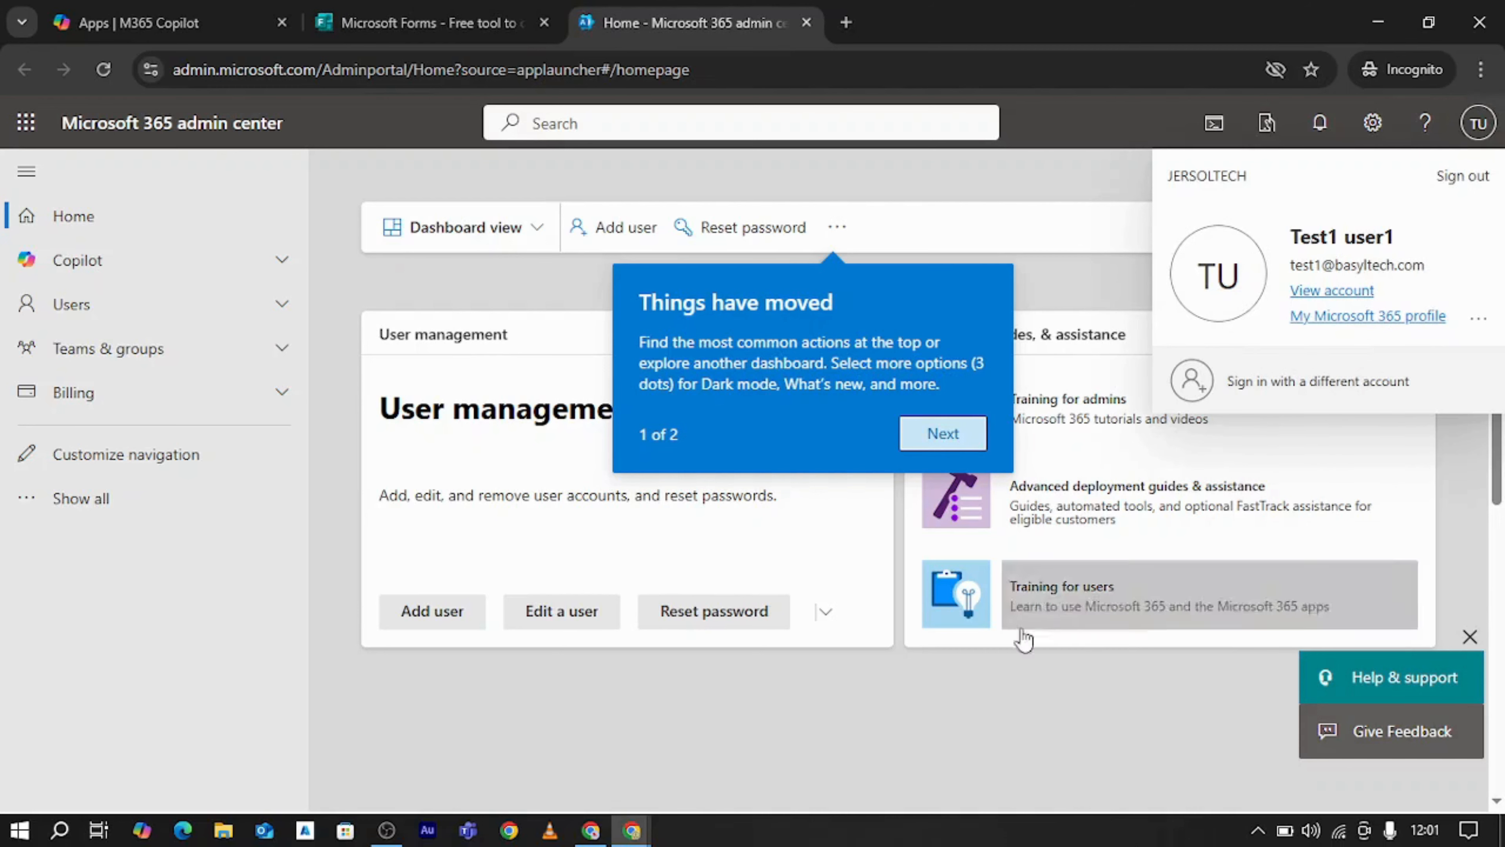
{"action": "left_click", "coordinate": [881, 736]}
Enter Microsoft Forms through the sign-in on its product page and dismiss the What's new in Forms notice
{"action": "left_click", "coordinate": [501, 9]}
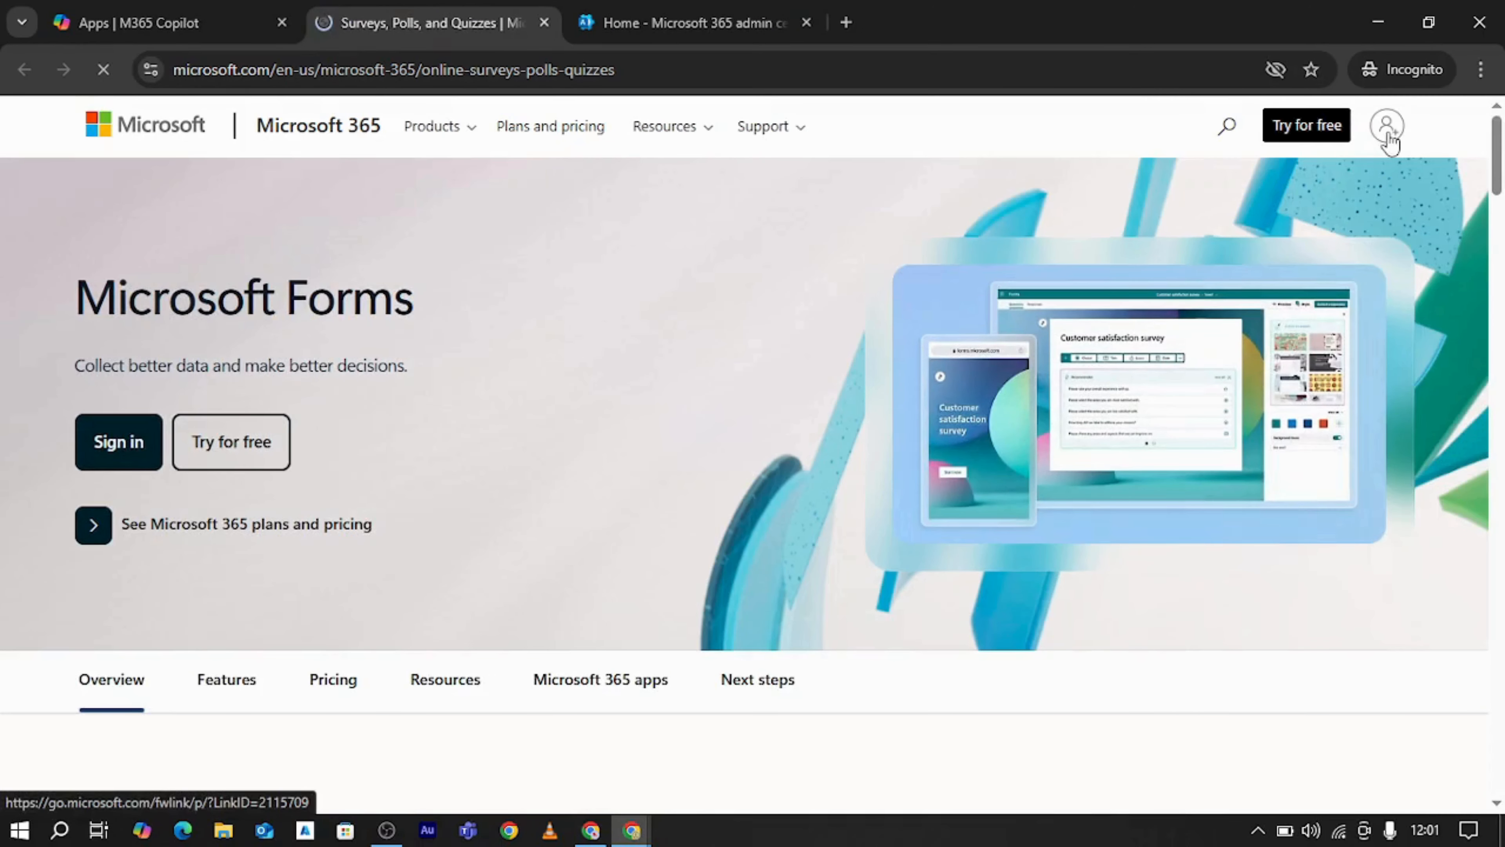
{"action": "left_click", "coordinate": [1387, 132]}
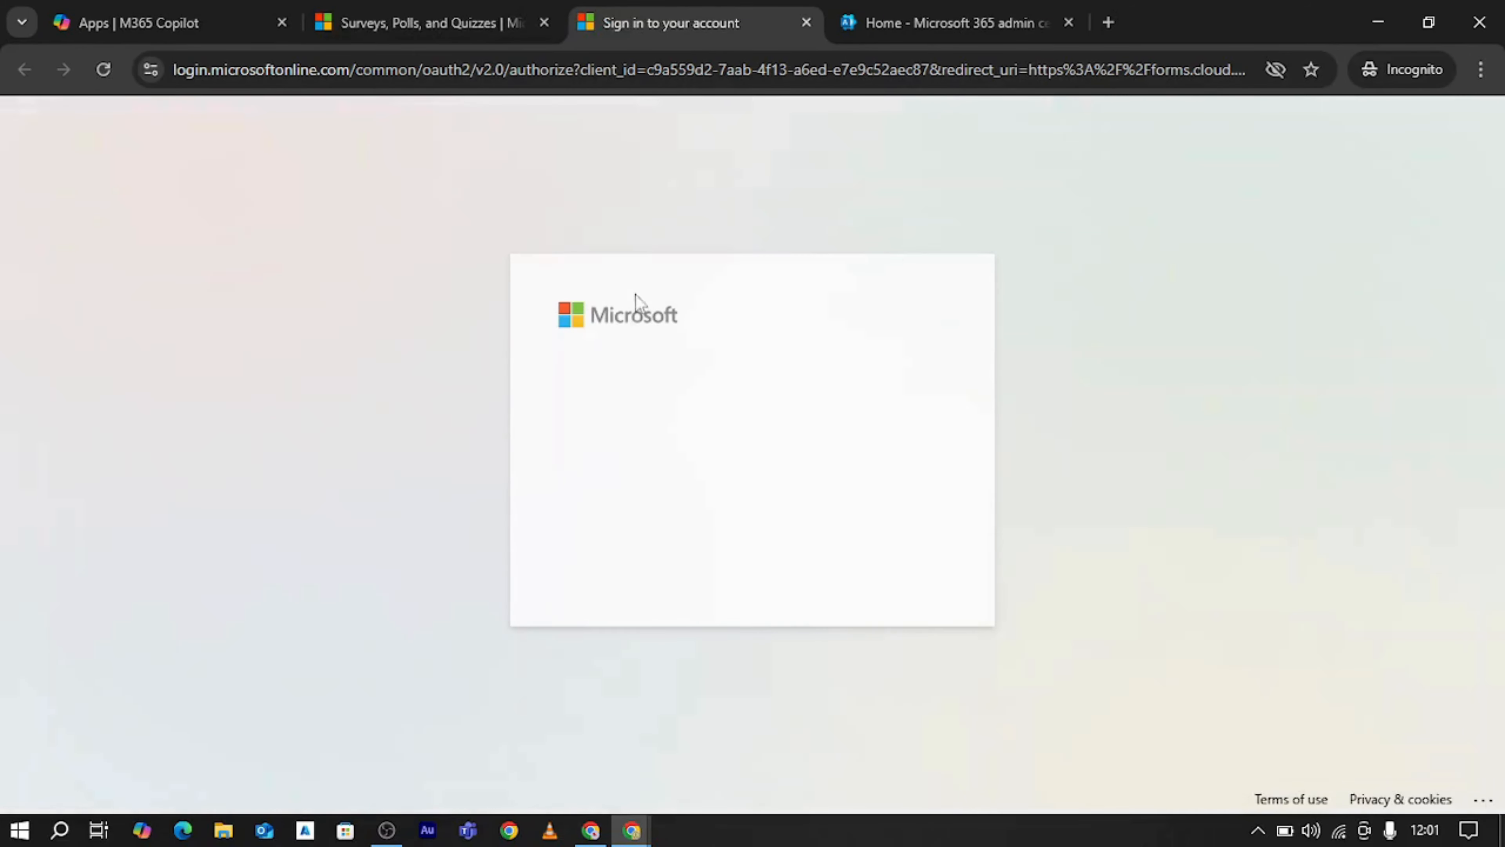
{"action": "left_click", "coordinate": [672, 445]}
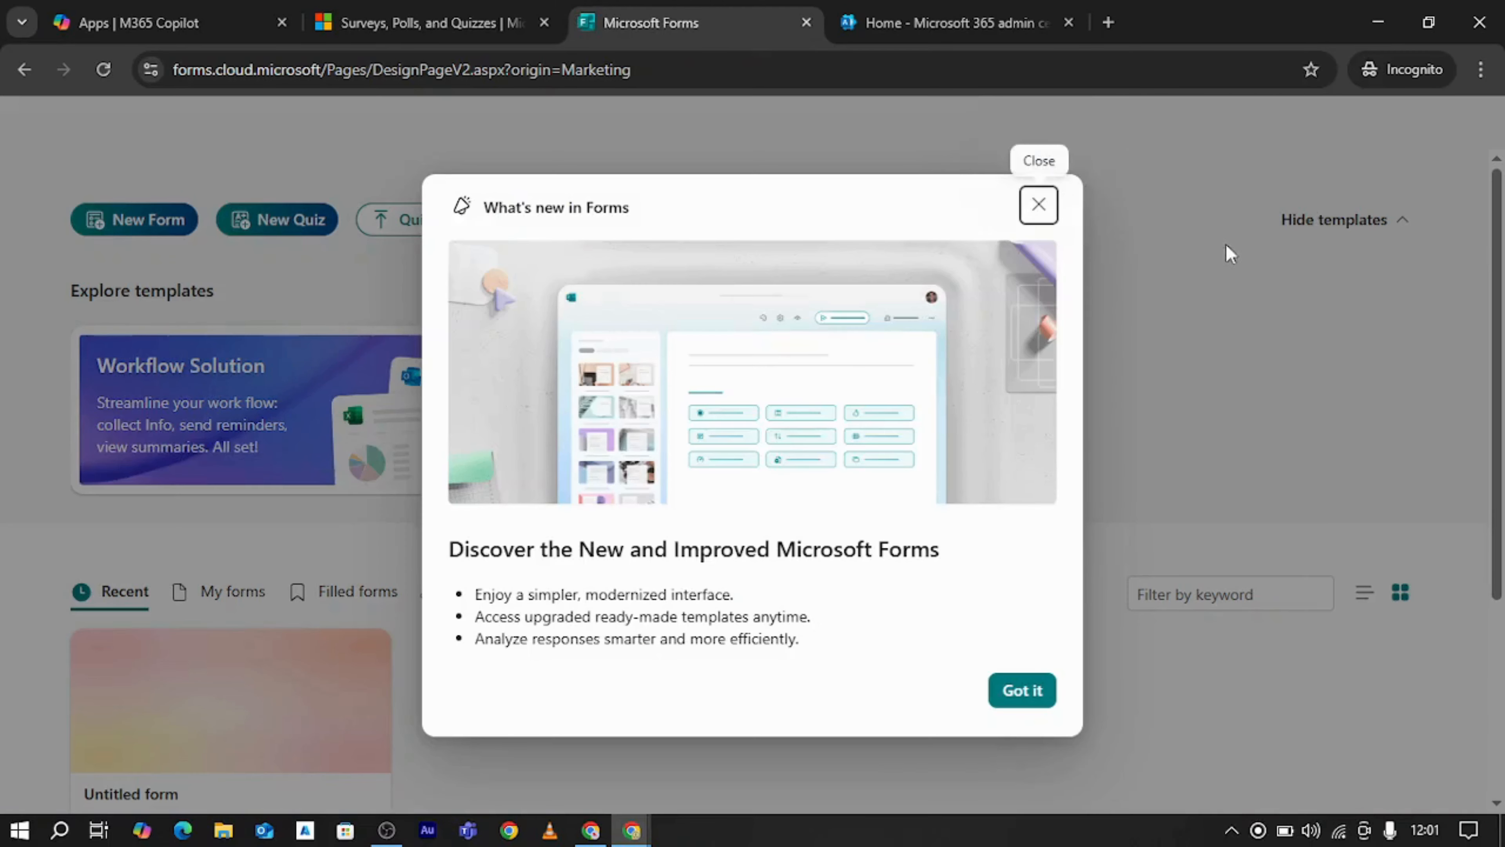
{"action": "left_click", "coordinate": [1022, 691]}
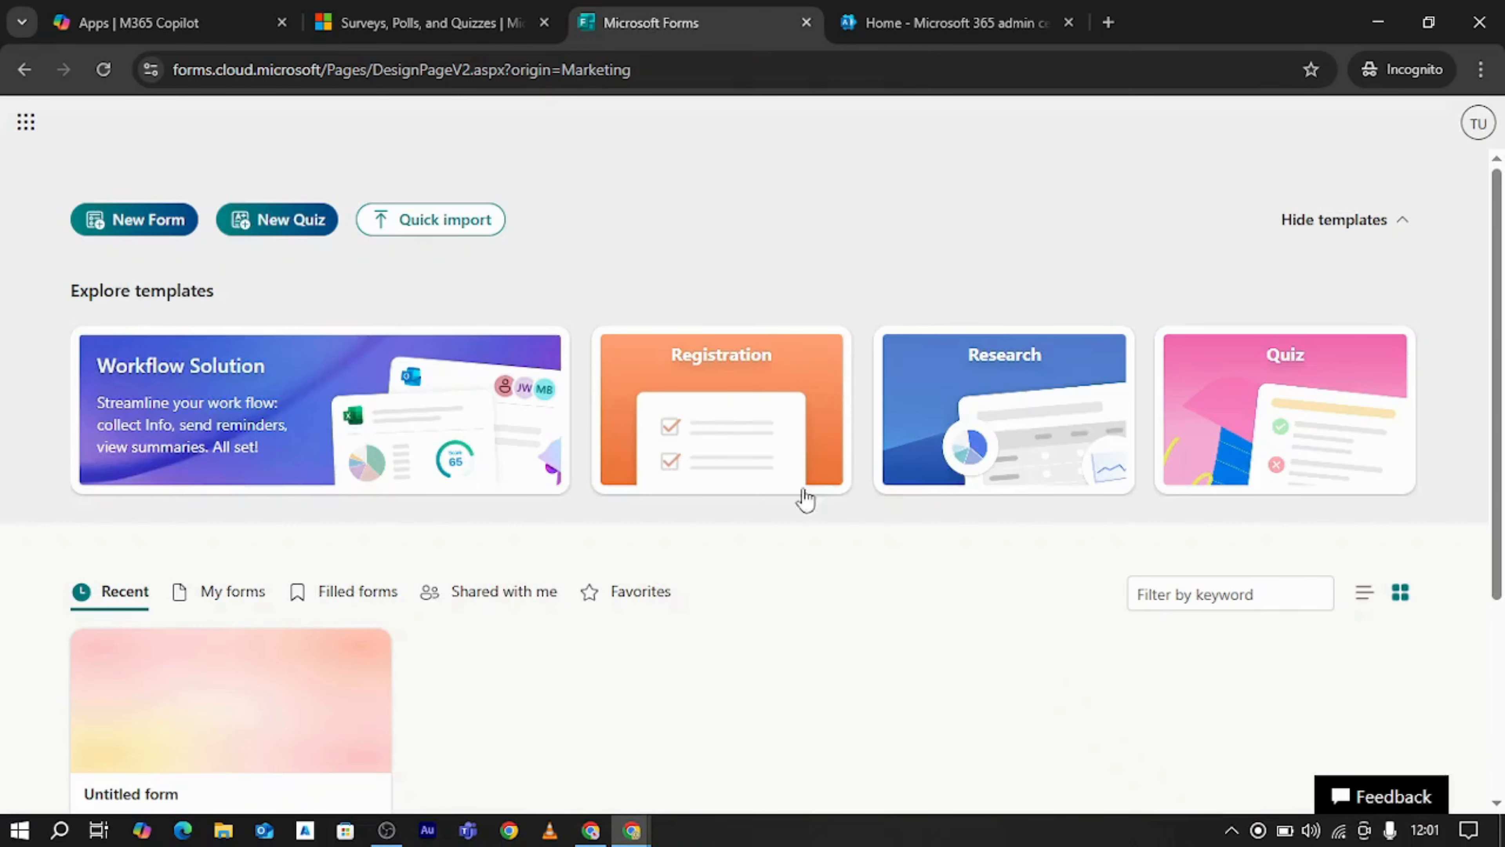
Start a new form from the Registration templates and check which account is signed in to Forms
{"action": "left_click", "coordinate": [798, 418]}
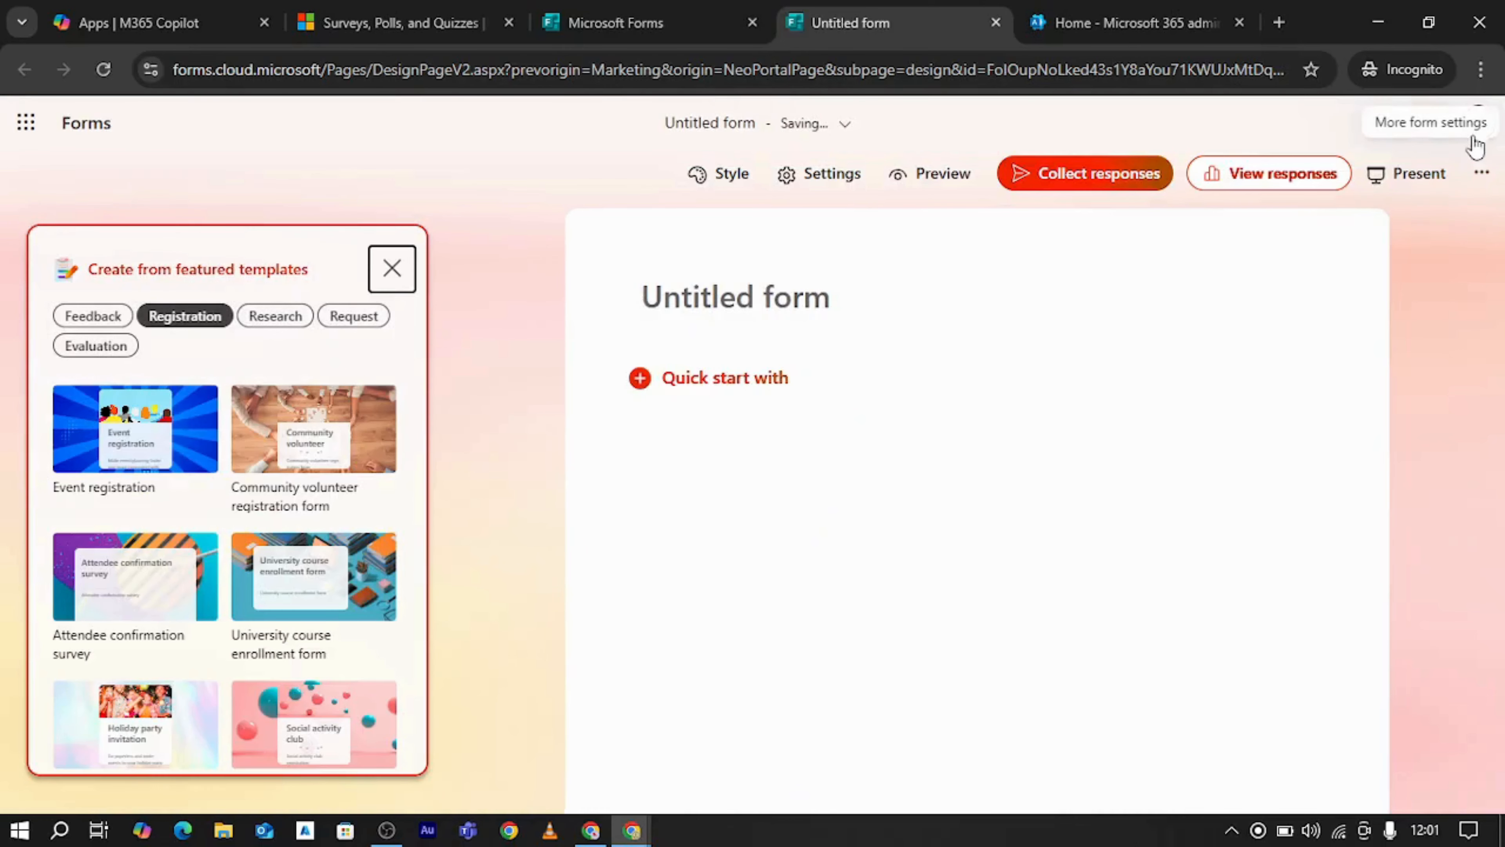
{"action": "left_click", "coordinate": [1482, 126]}
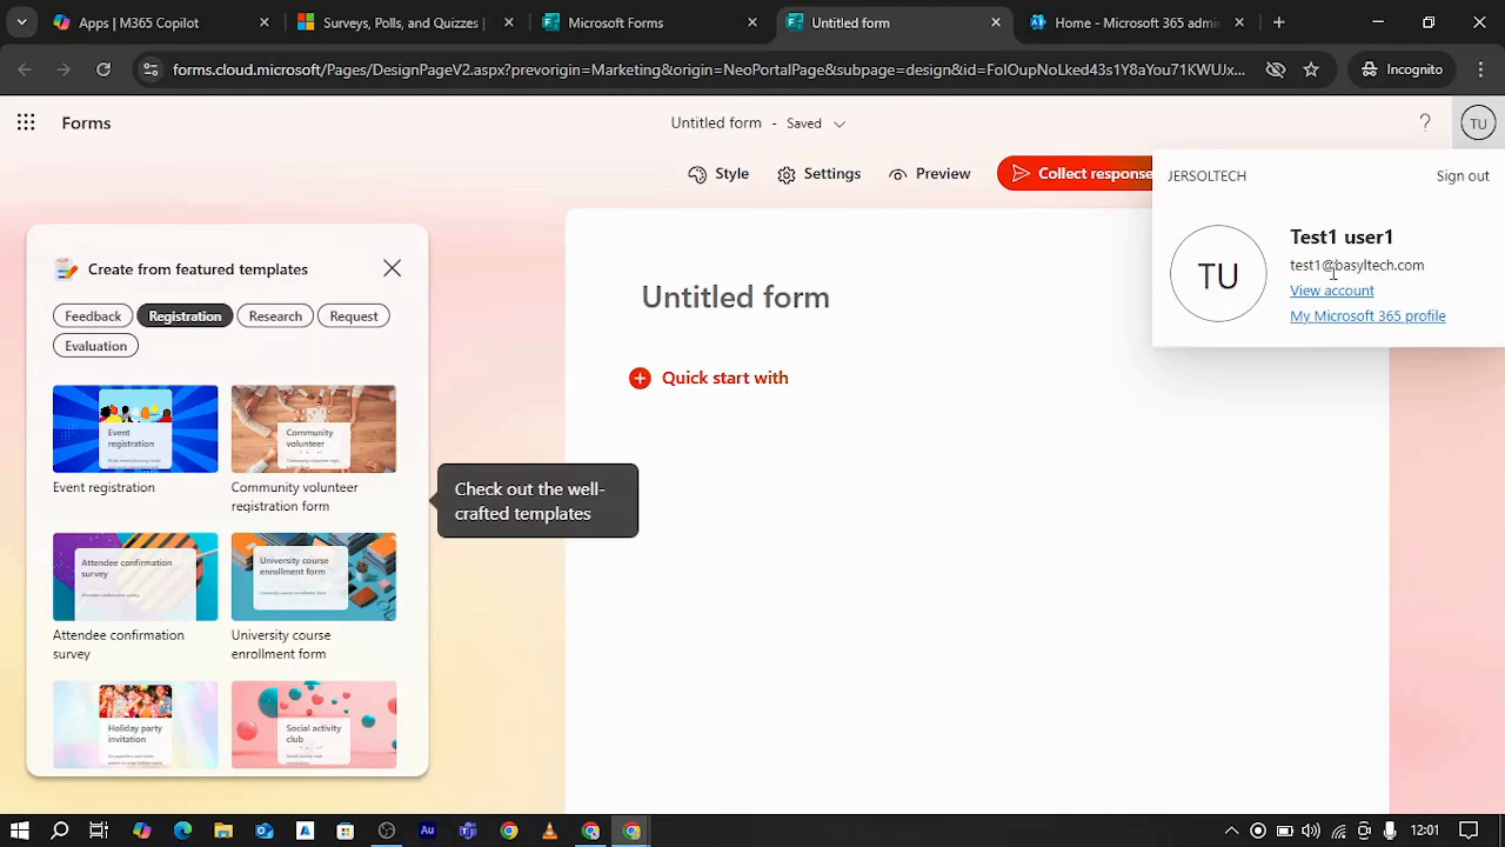
{"action": "left_click", "coordinate": [1147, 487]}
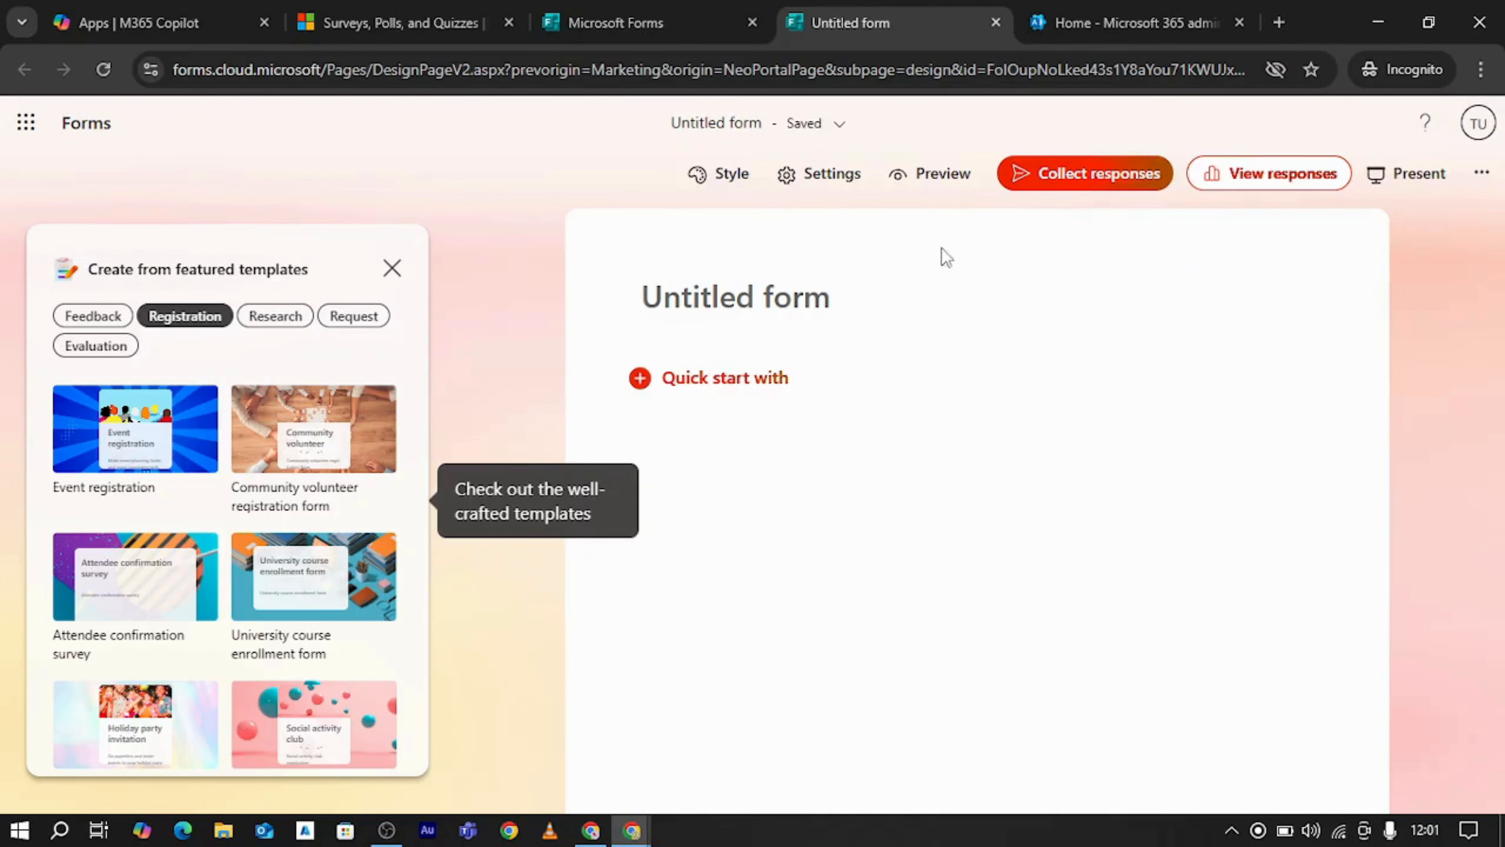
Revisit the test user's admin center home page, and minimize the Incognito window to return to the administrator's browser
{"action": "left_click", "coordinate": [1156, 13]}
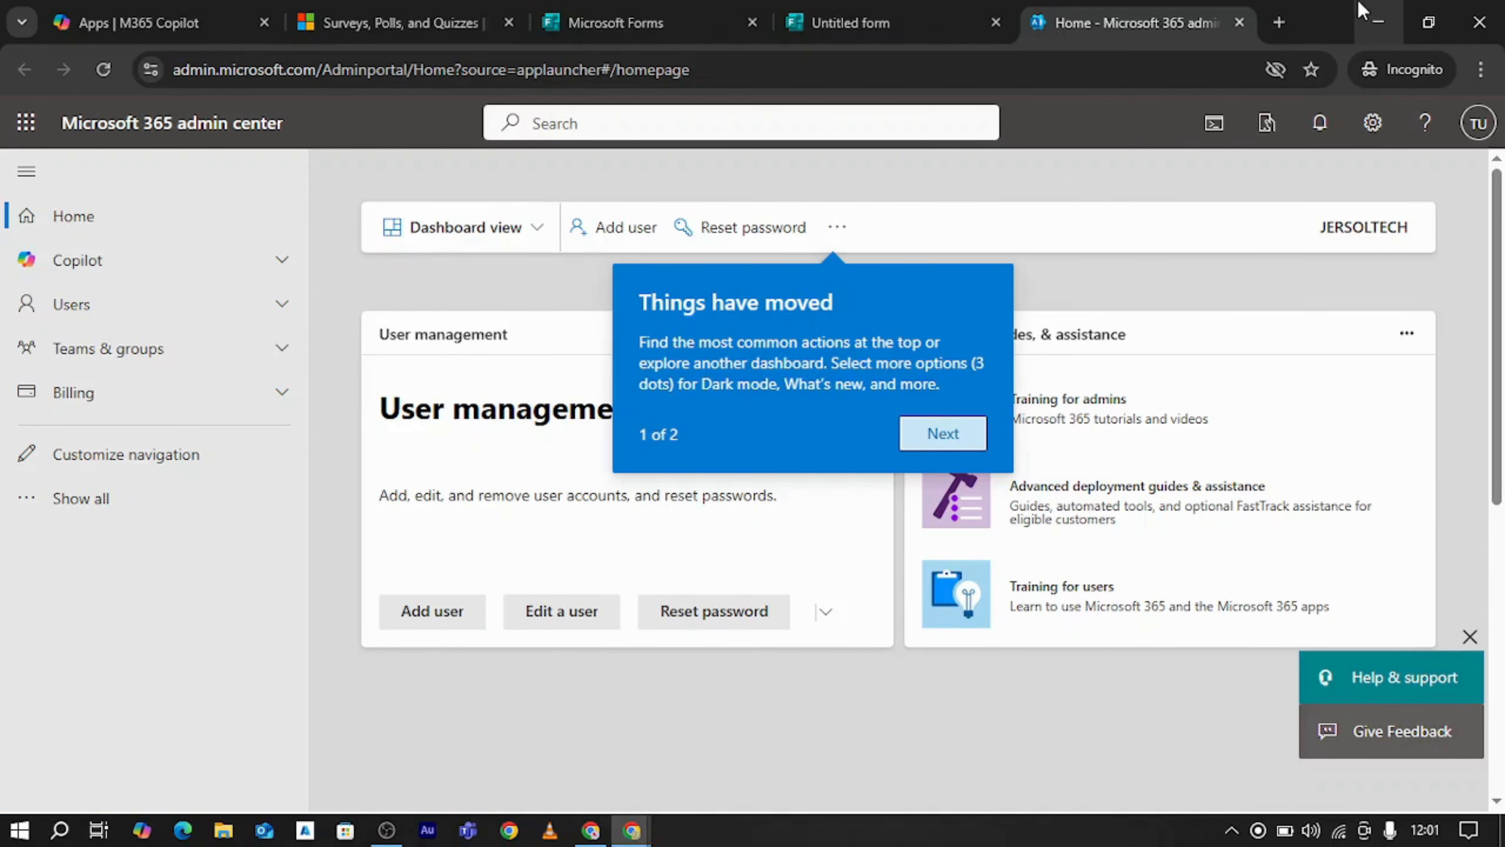
{"action": "left_click", "coordinate": [1364, 17]}
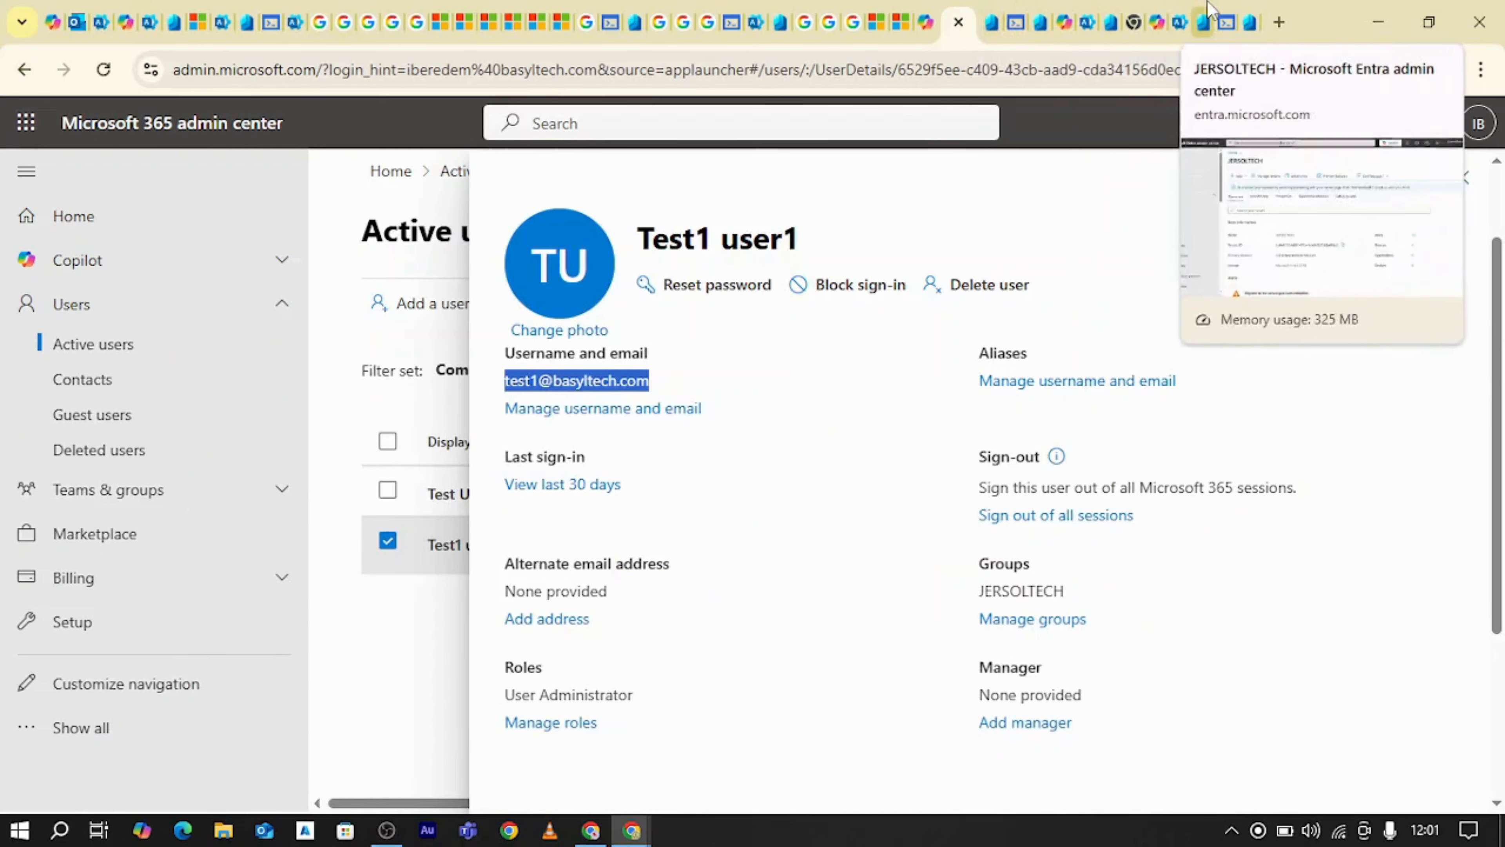
Switch to the Microsoft Entra admin center, close the Policies page, and search for CONDITIONAL ACCESS to open Microsoft Entra Conditional Access
{"action": "left_click", "coordinate": [1247, 25]}
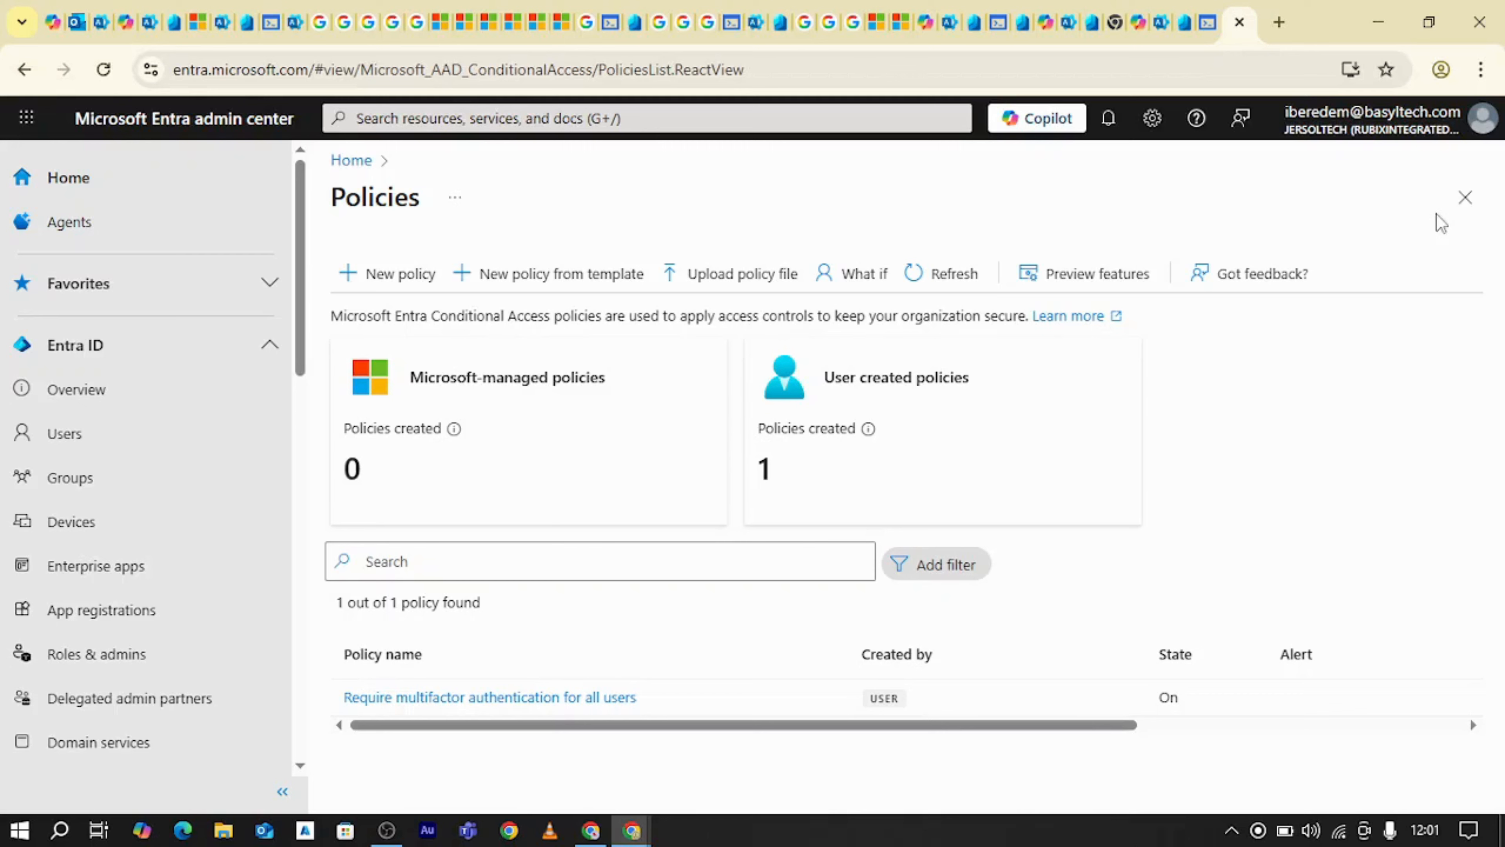
{"action": "left_click", "coordinate": [1466, 196]}
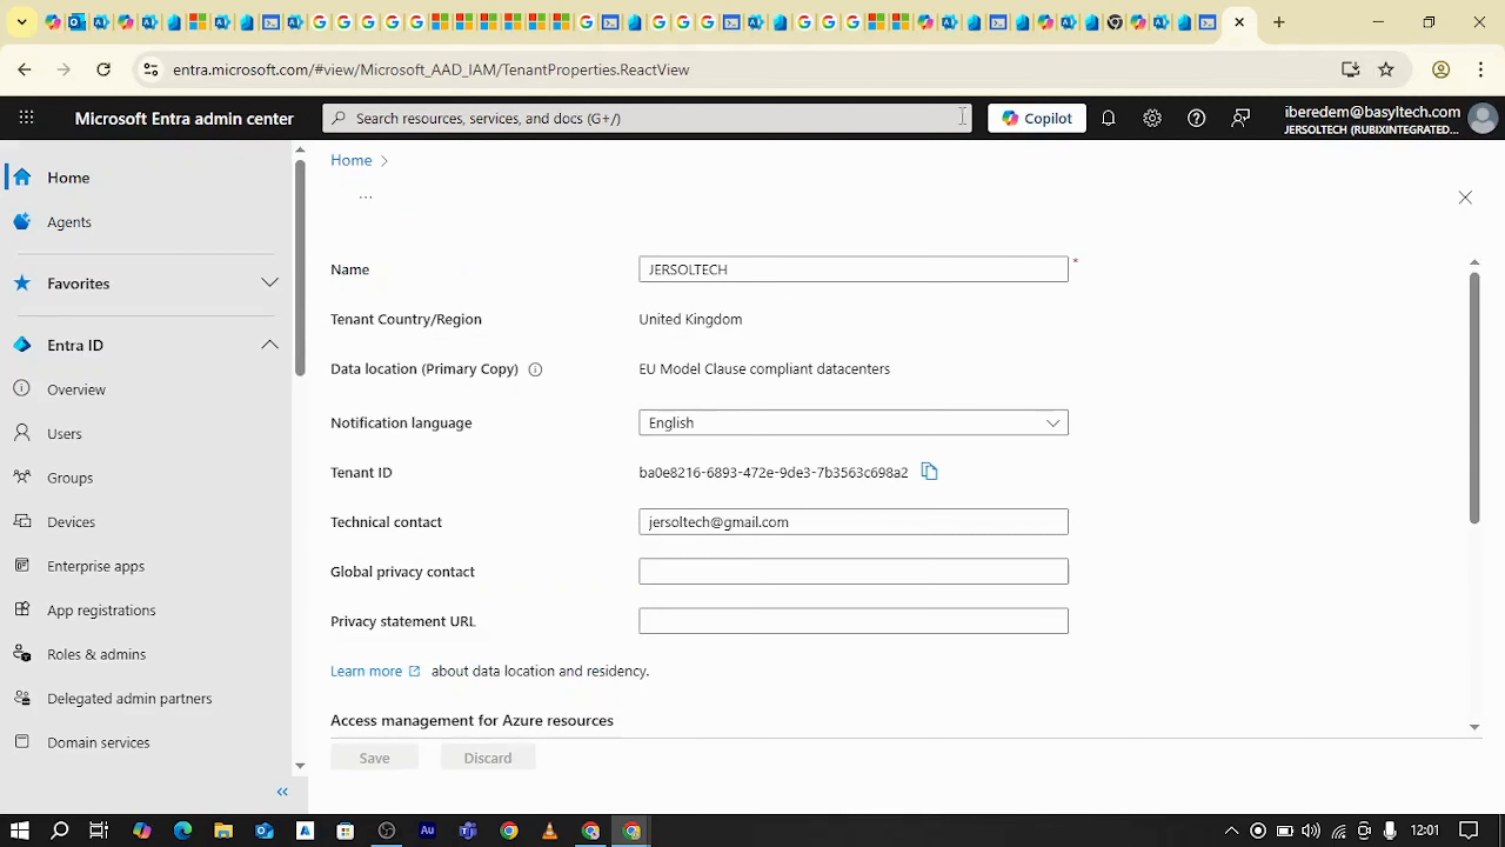
{"action": "left_click", "coordinate": [793, 122]}
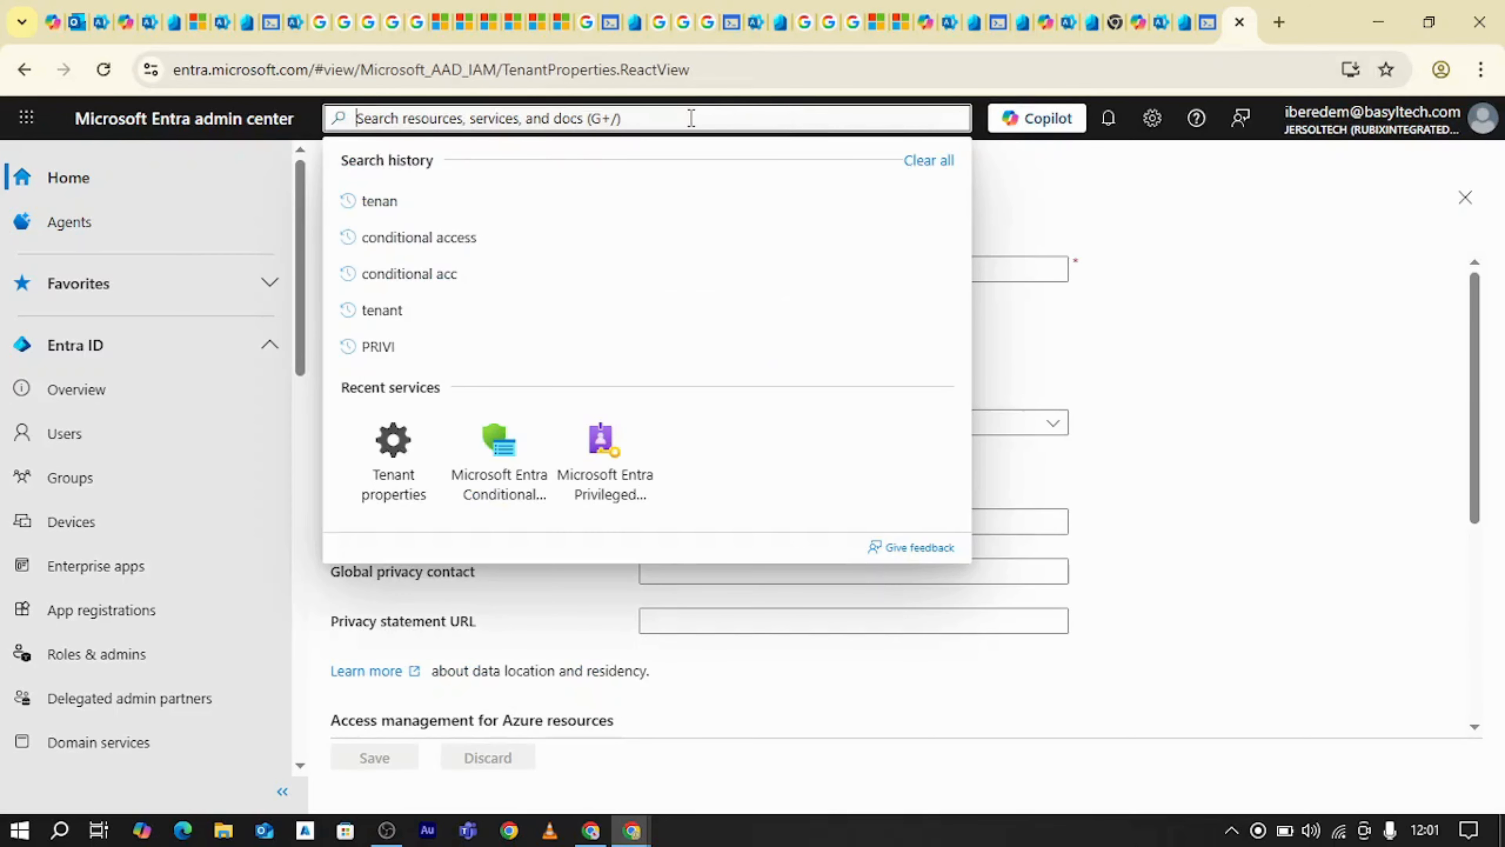
{"action": "type", "text": "COND"}
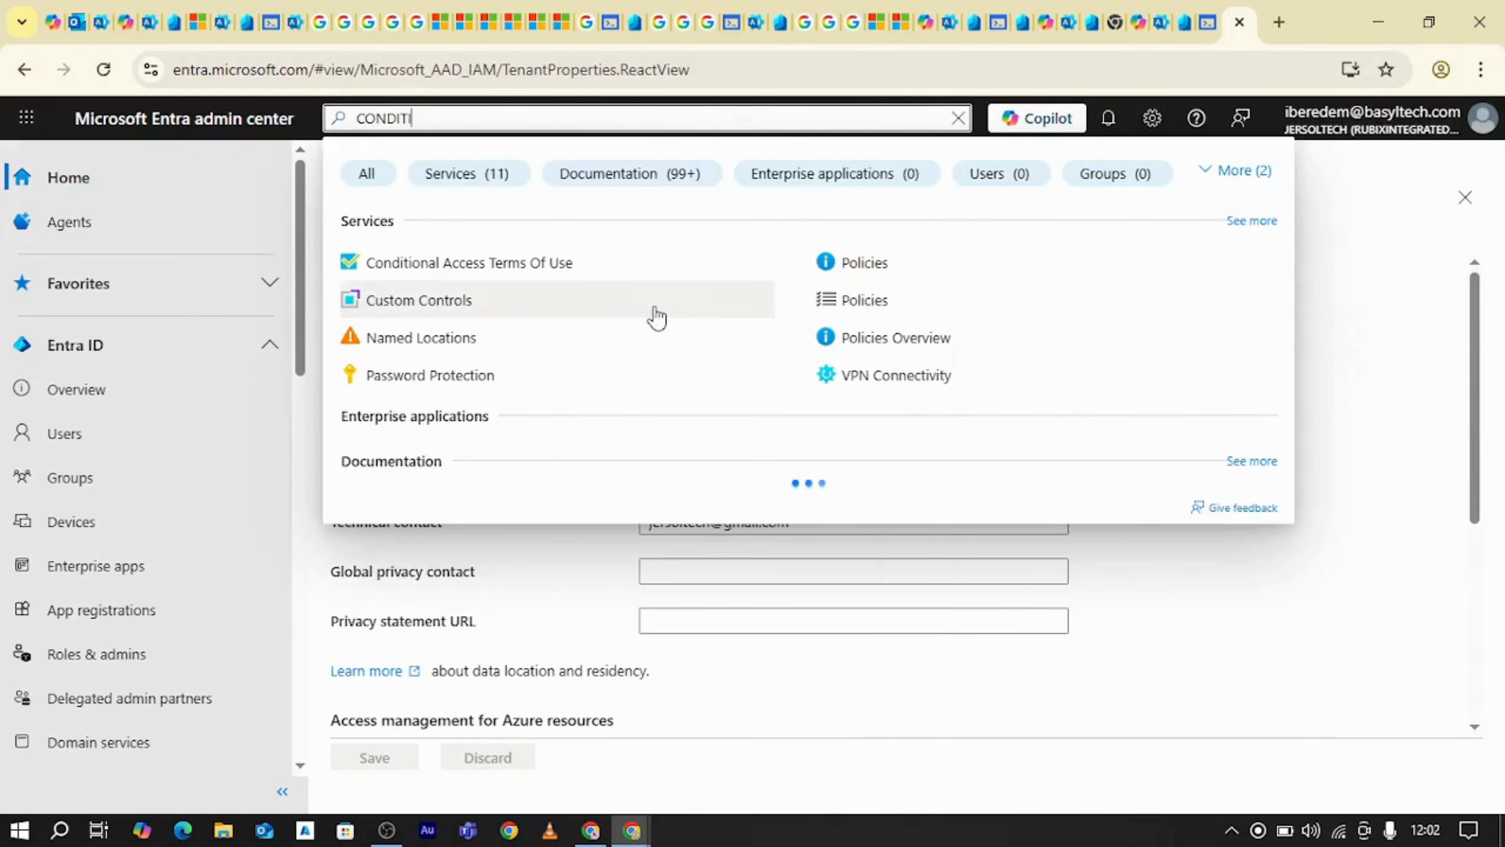
{"action": "type", "text": "ITIO"}
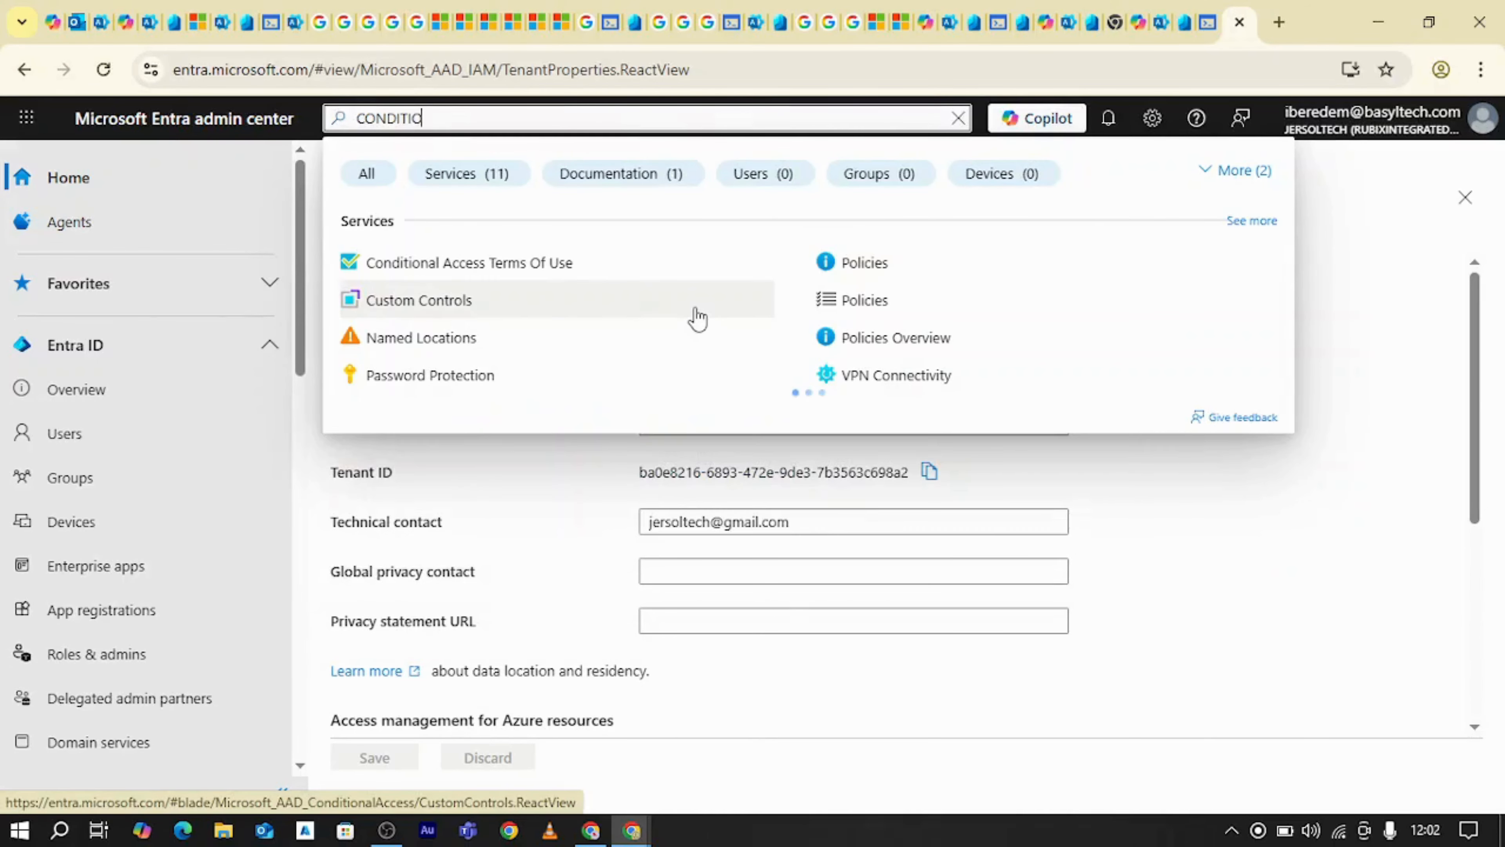
{"action": "type", "text": "NAL ACCESS"}
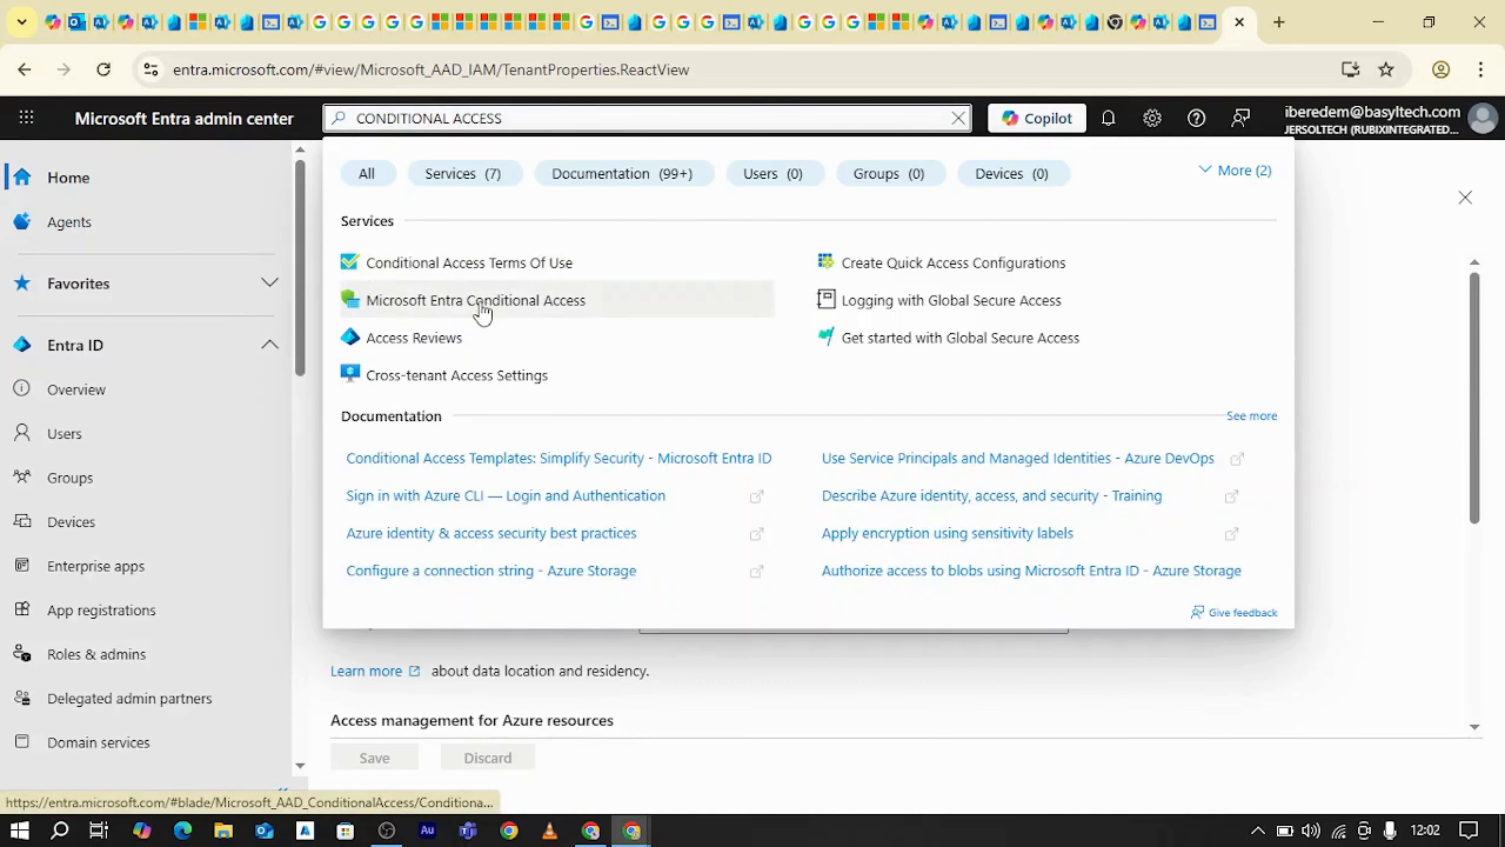
{"action": "left_click", "coordinate": [482, 313]}
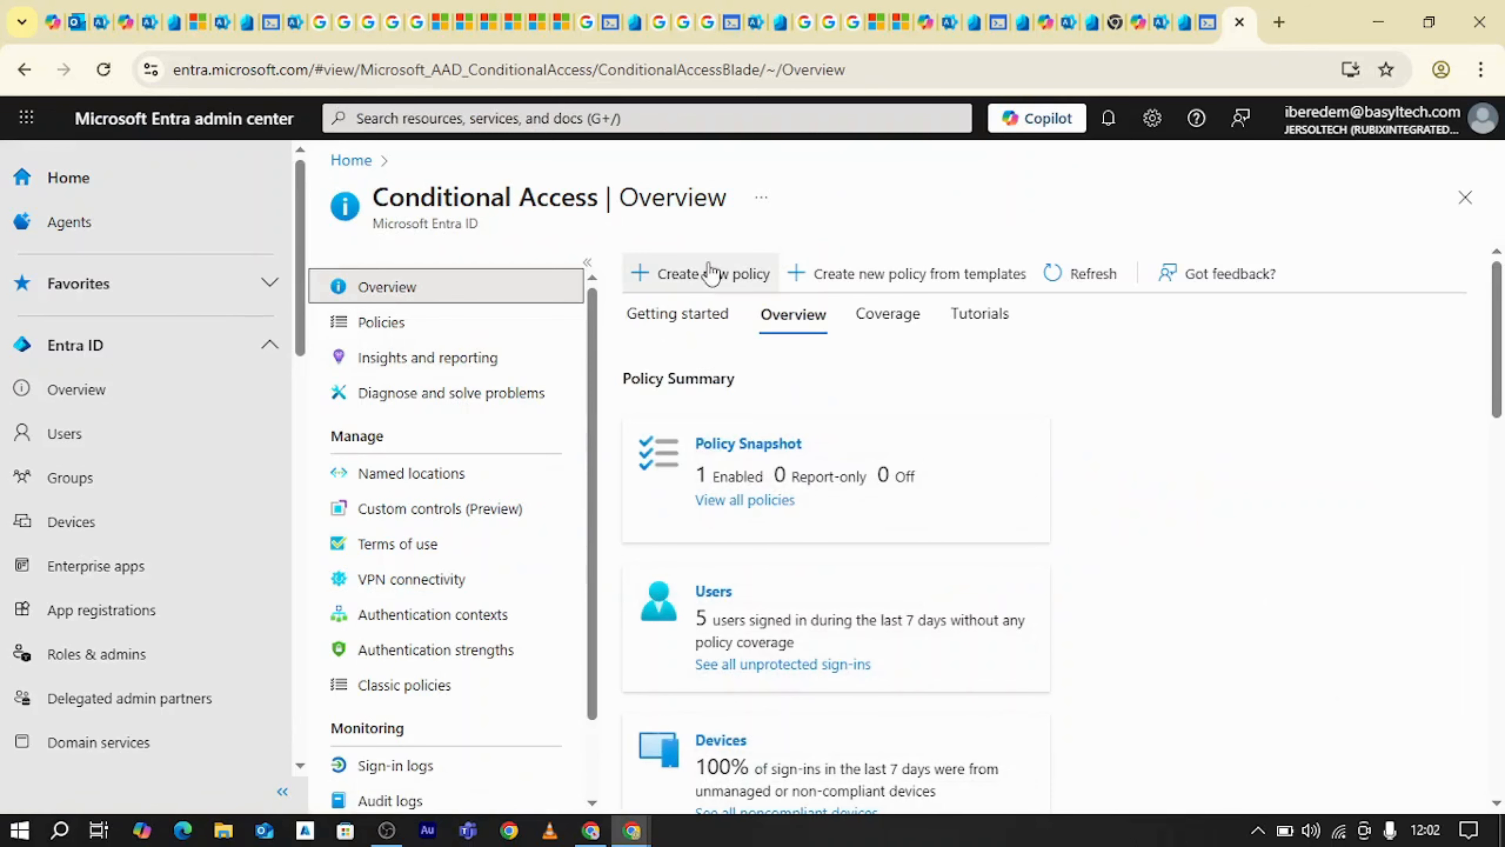
{"action": "left_click", "coordinate": [703, 278]}
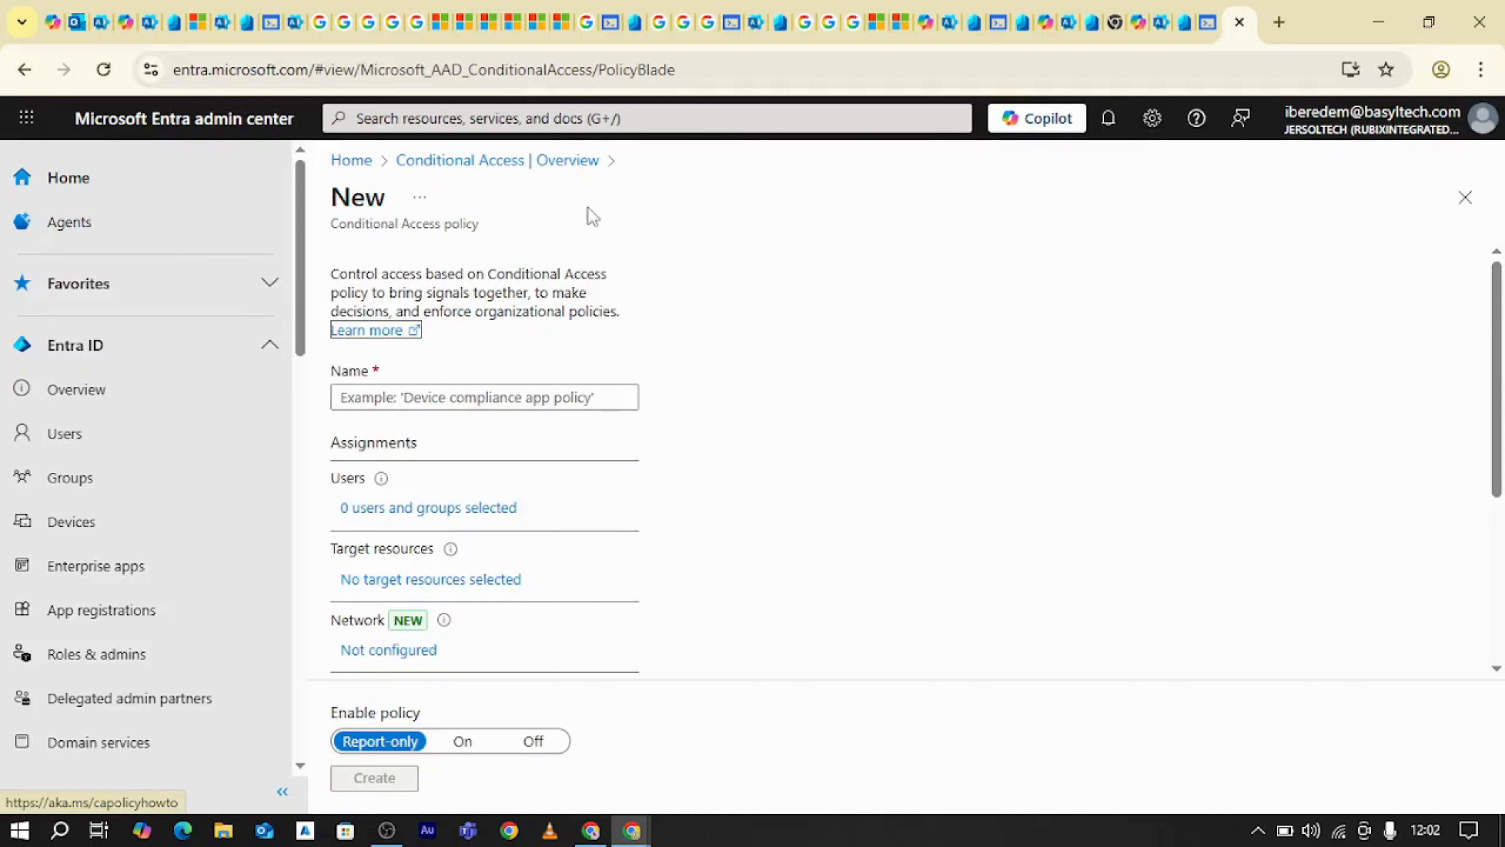
{"action": "left_click_drag", "start_coordinate": [303, 303], "coordinate": [296, 449]}
{"action": "left_click", "coordinate": [168, 335]}
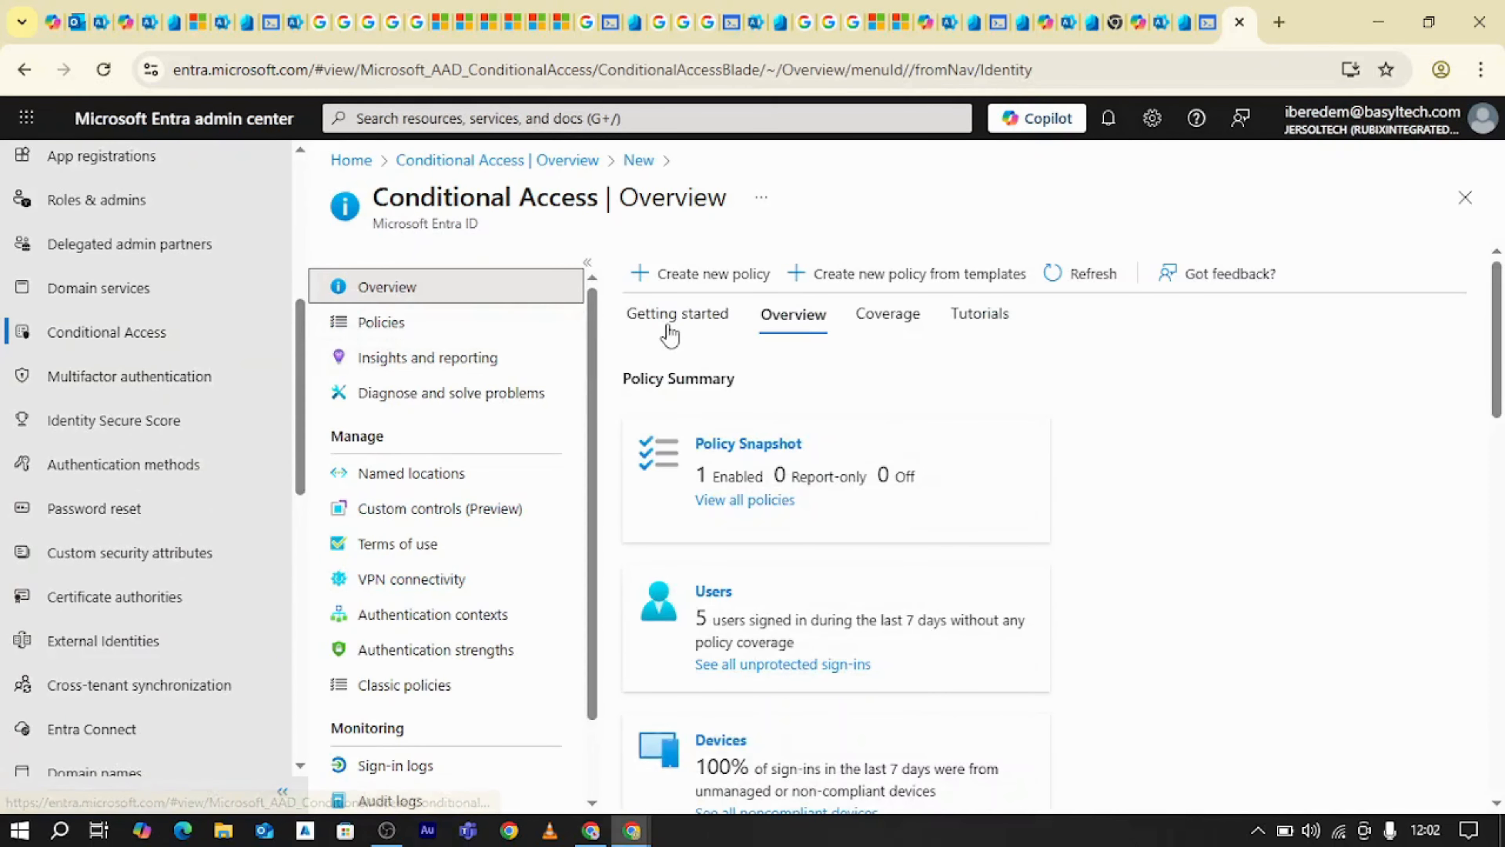
Start a new Conditional Access policy and name it Cap/sign-in frequency
{"action": "left_click", "coordinate": [724, 275]}
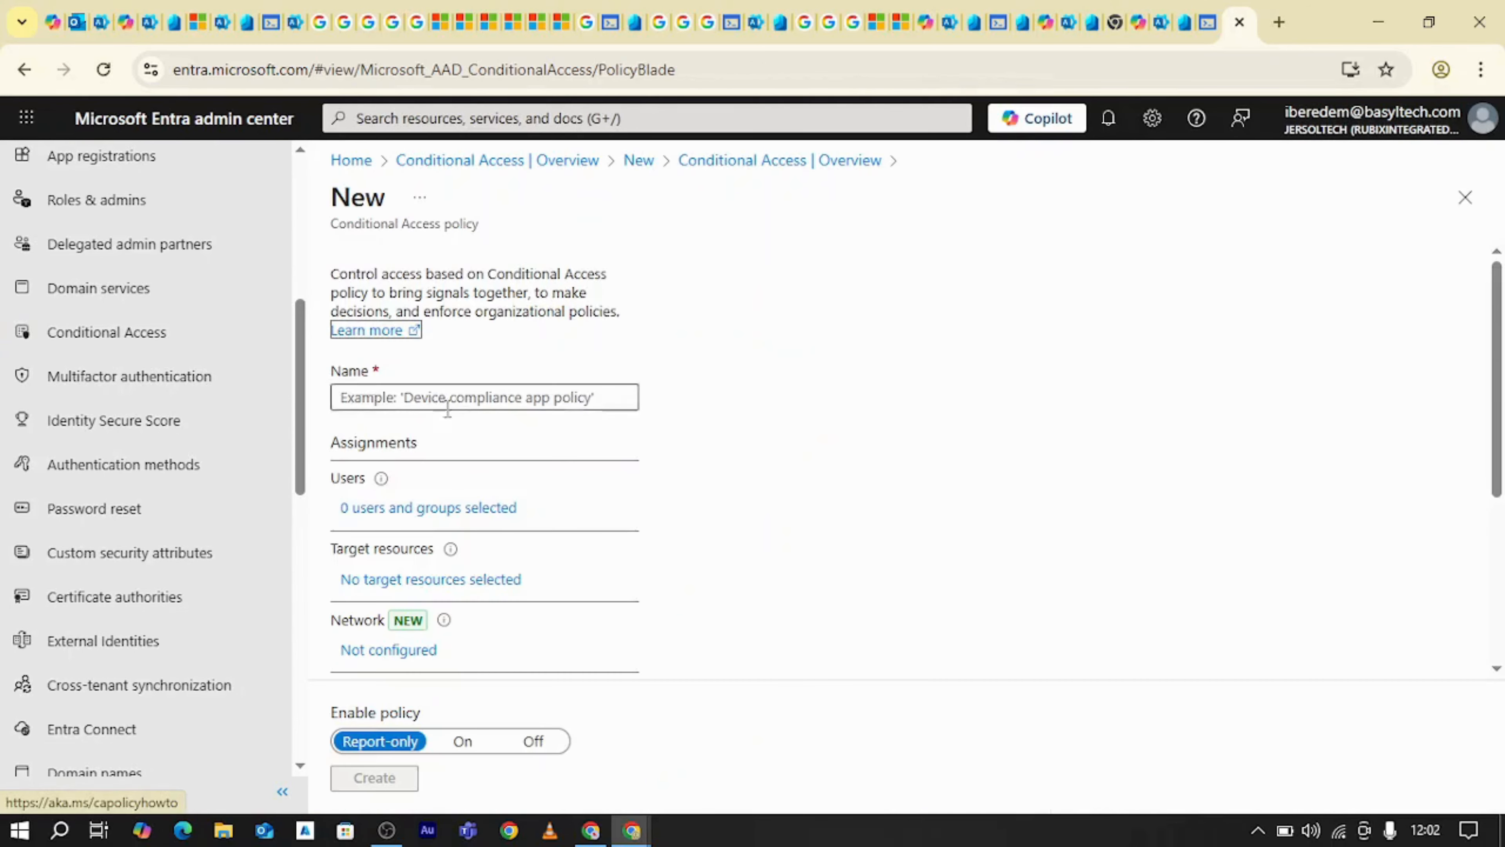
{"action": "left_click", "coordinate": [447, 408]}
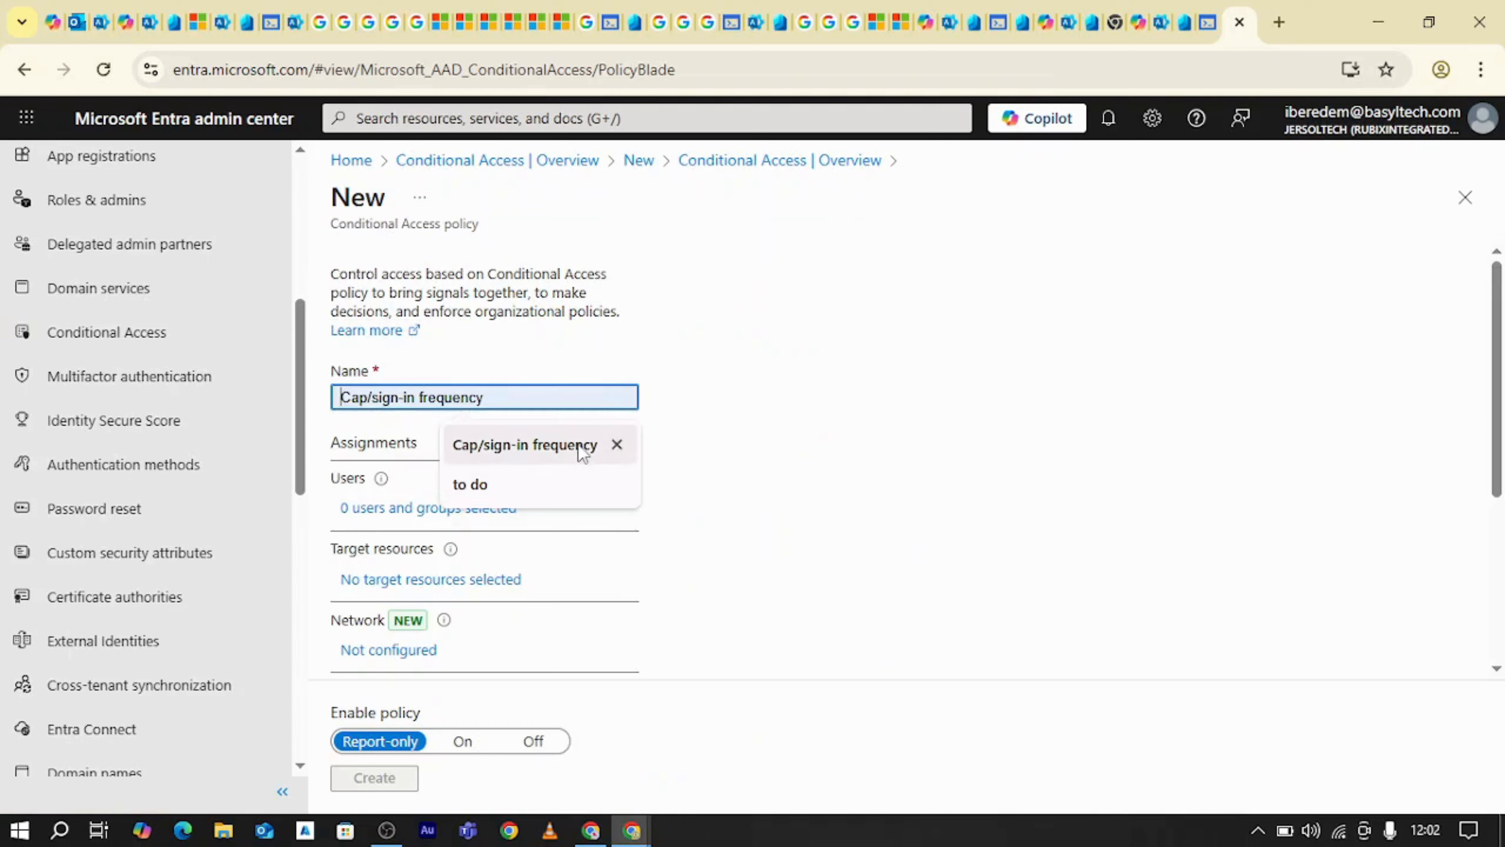
{"action": "left_click", "coordinate": [584, 453]}
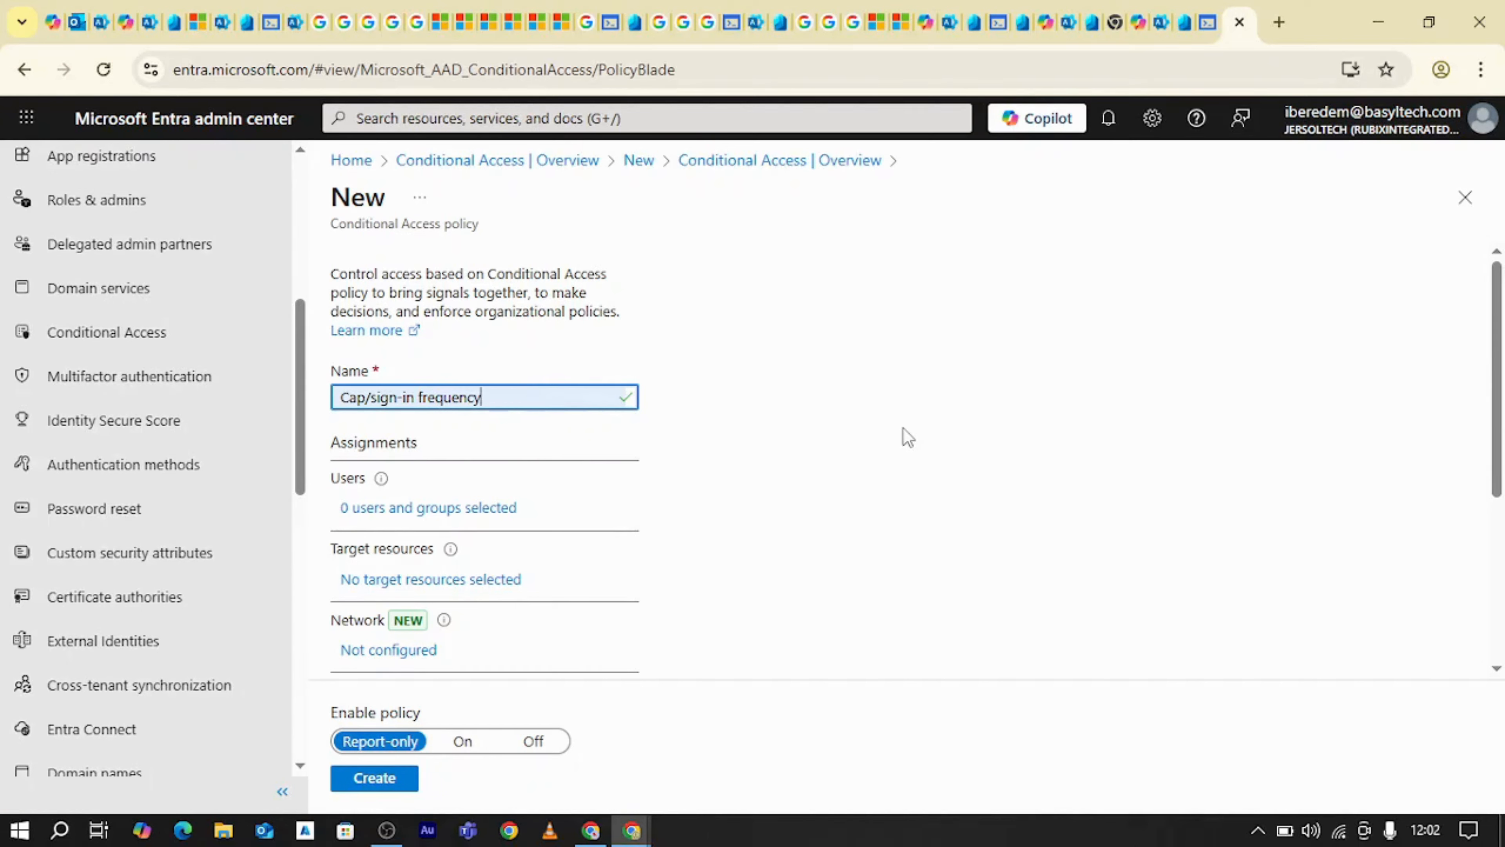
Assign the policy to selected users and groups, including only the user Test1 user1 found by searching for TEST
{"action": "left_click", "coordinate": [451, 509]}
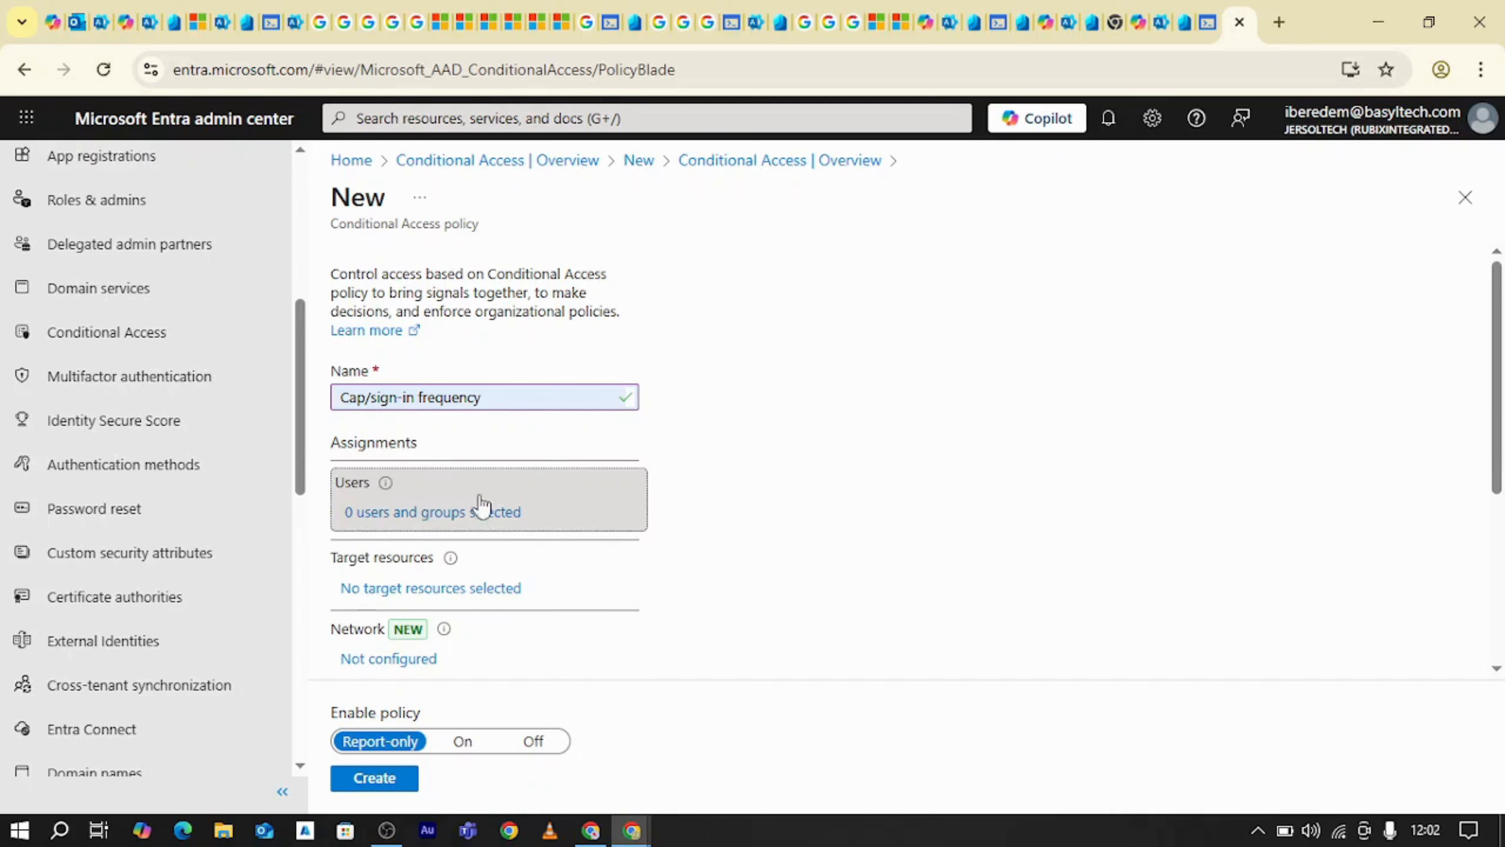
{"action": "left_click", "coordinate": [750, 488]}
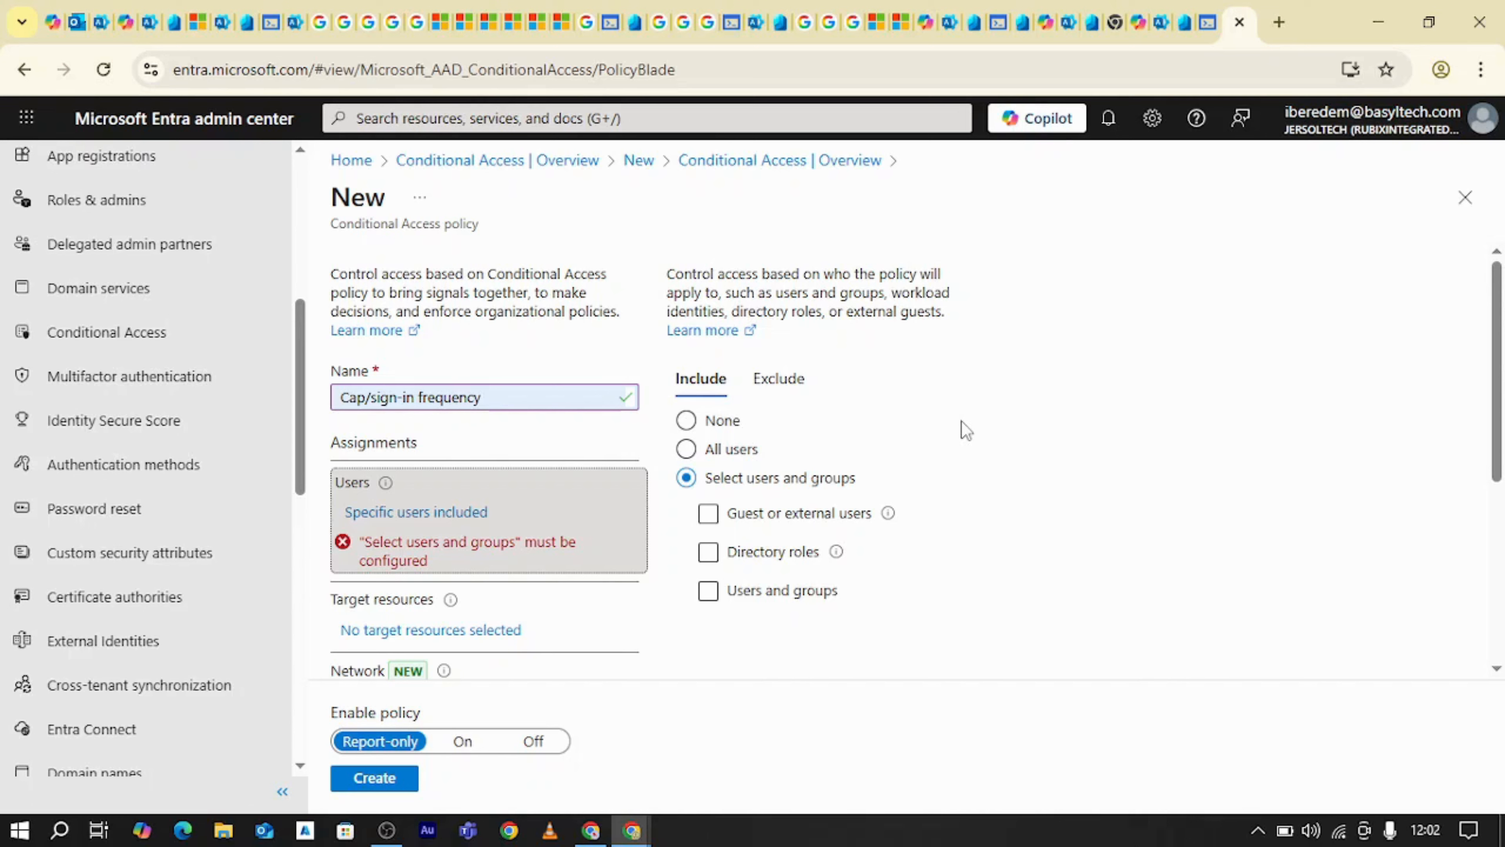
{"action": "left_click", "coordinate": [719, 600]}
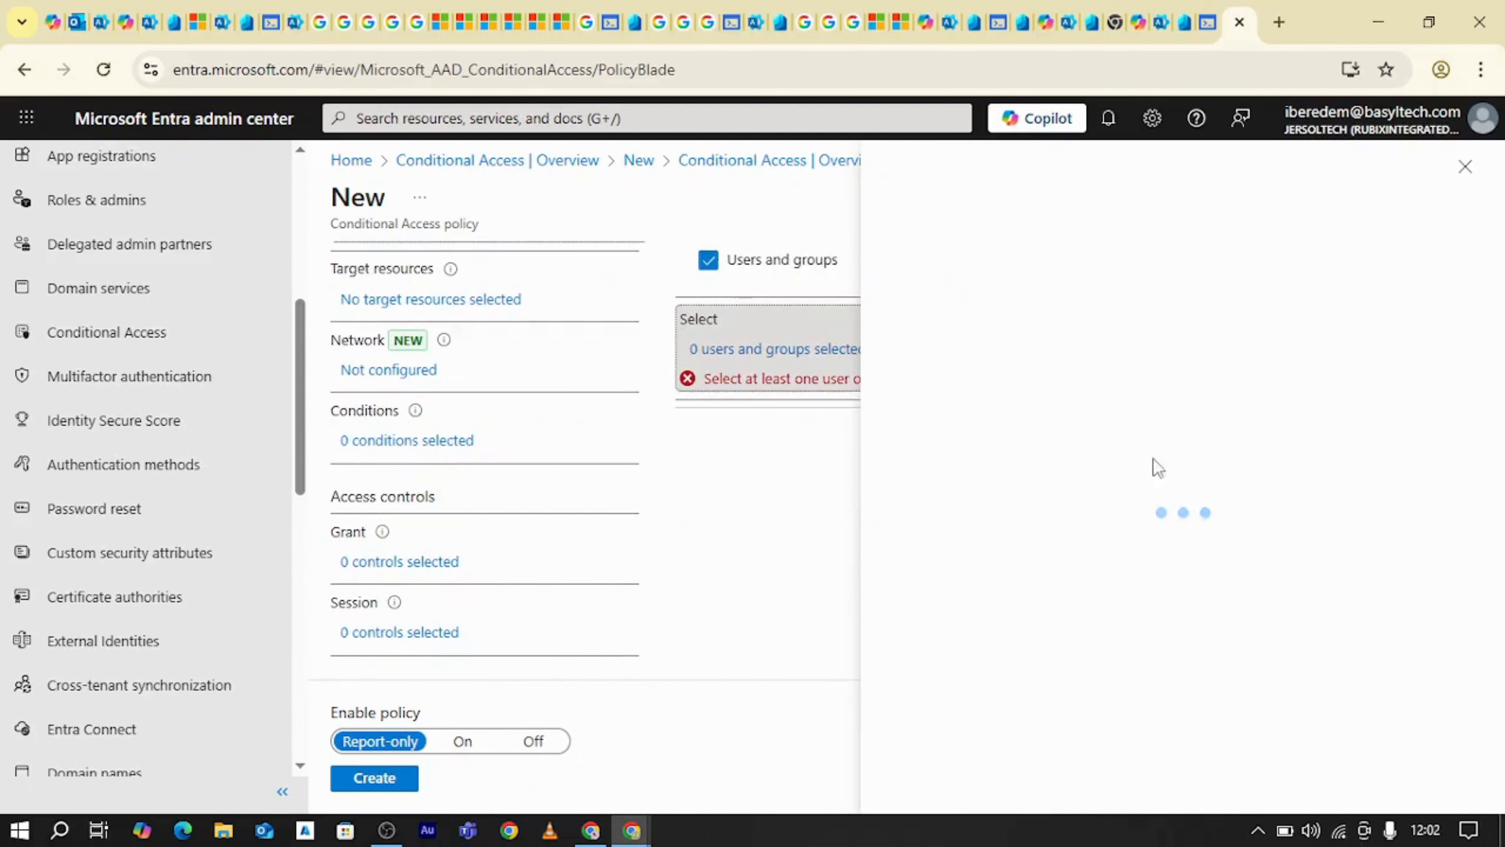
{"action": "left_click", "coordinate": [525, 333]}
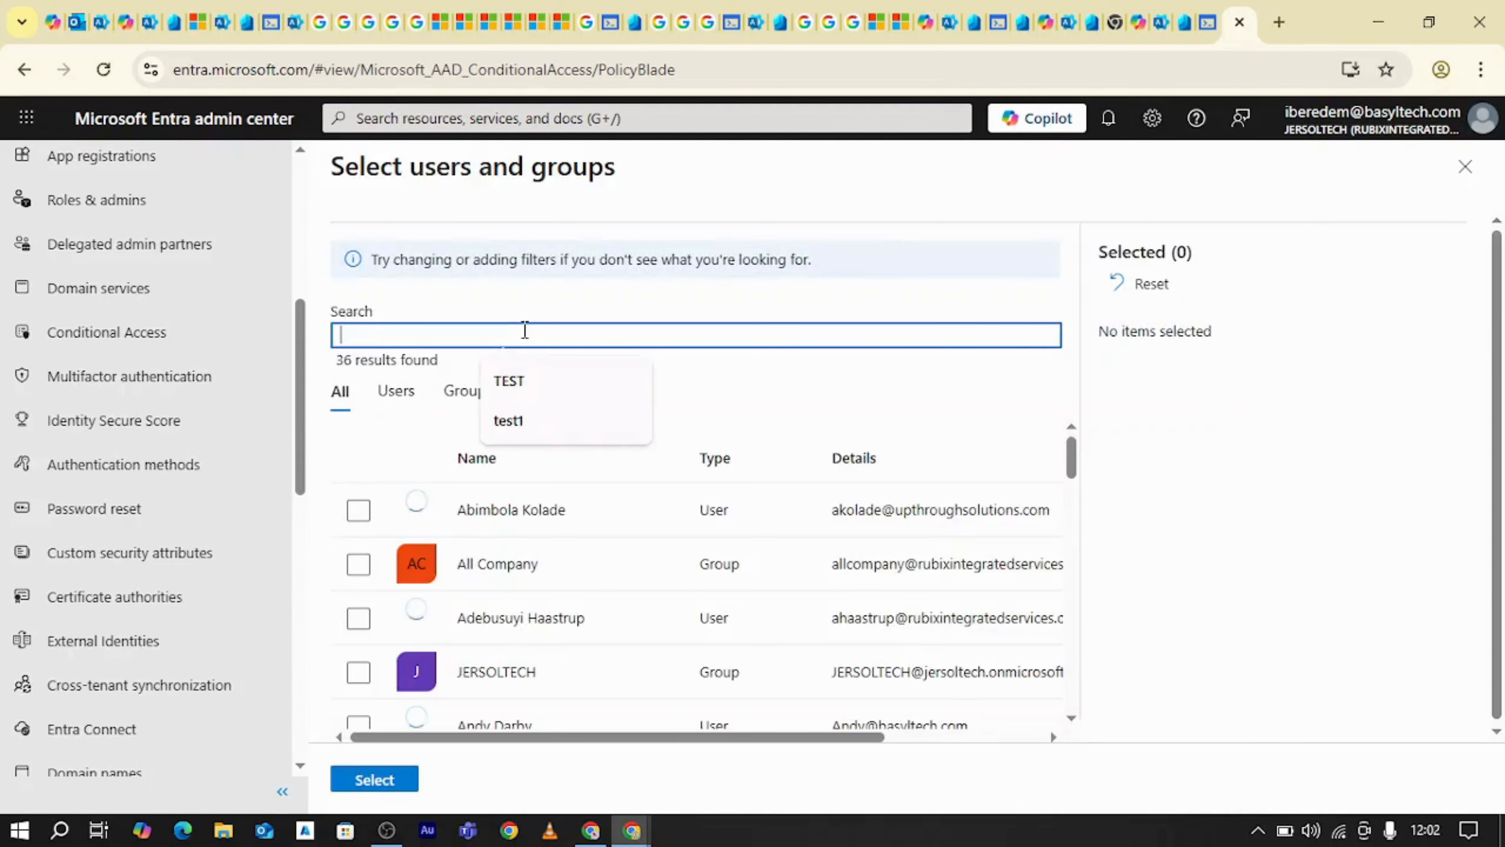
{"action": "left_click", "coordinate": [514, 384]}
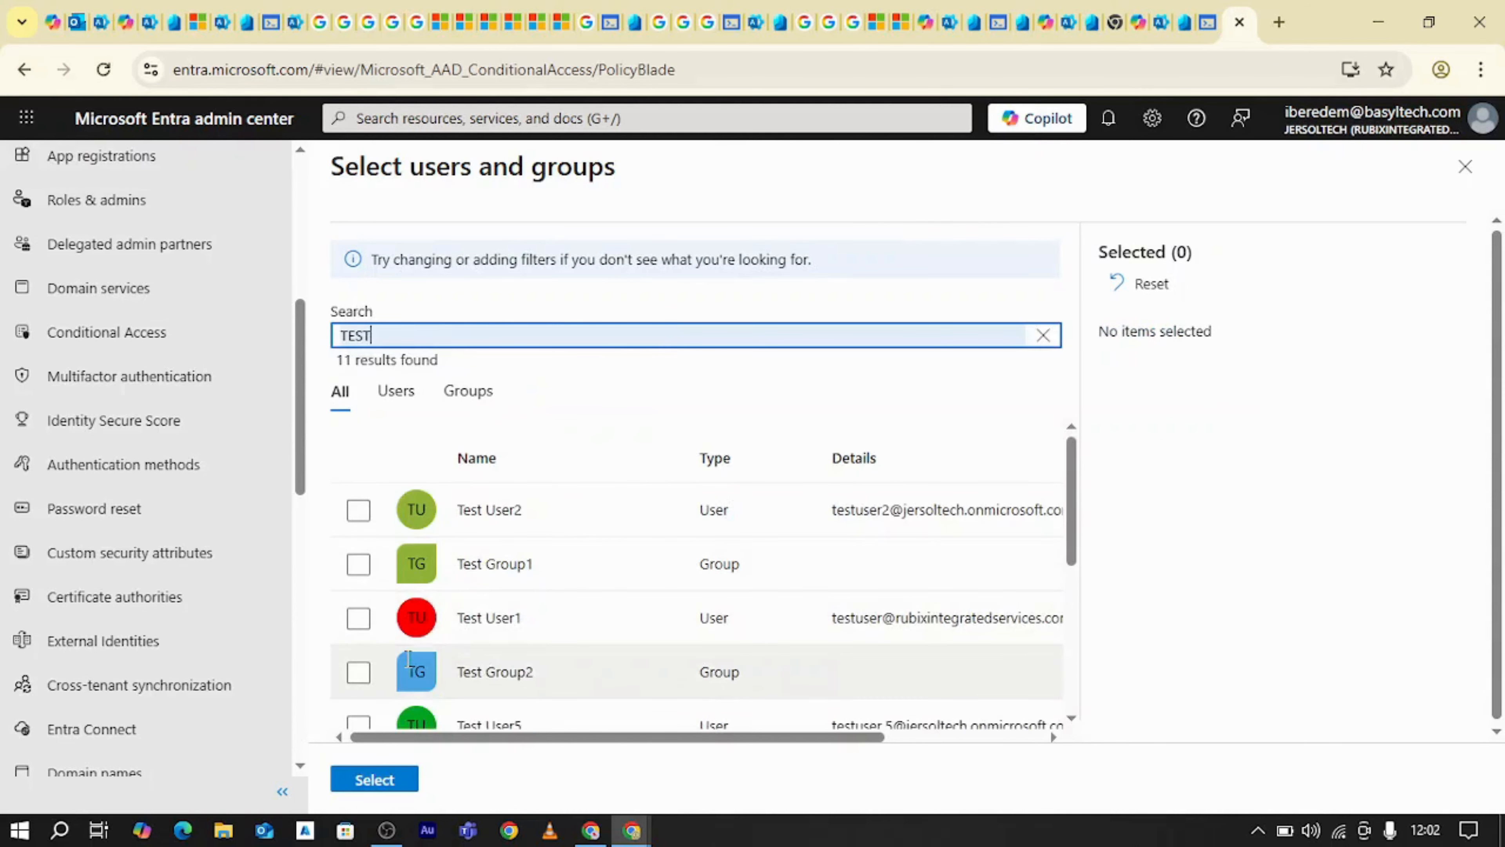
{"action": "left_click", "coordinate": [359, 614]}
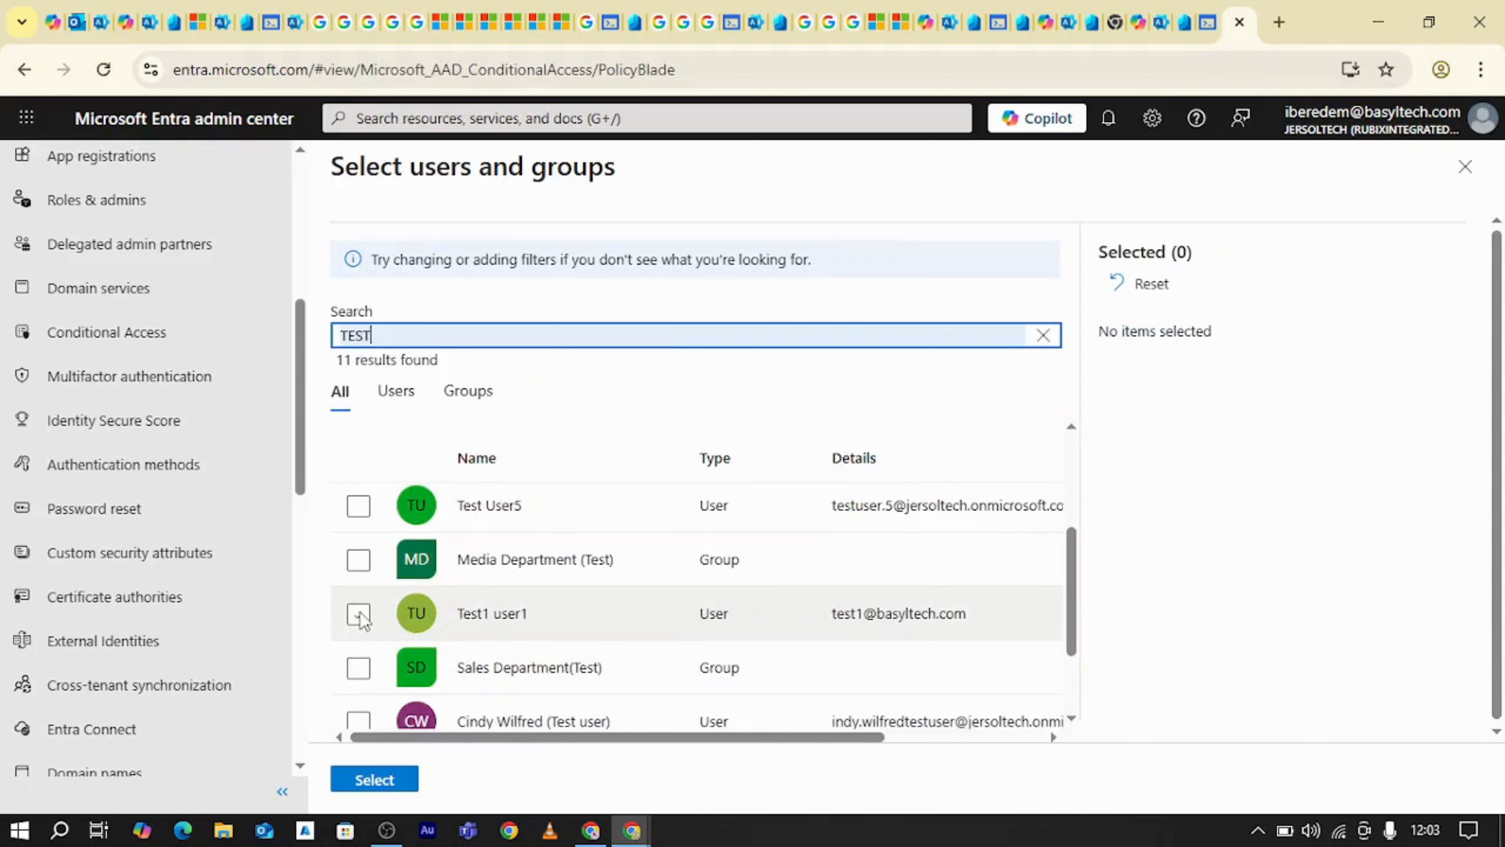
{"action": "left_click", "coordinate": [391, 779]}
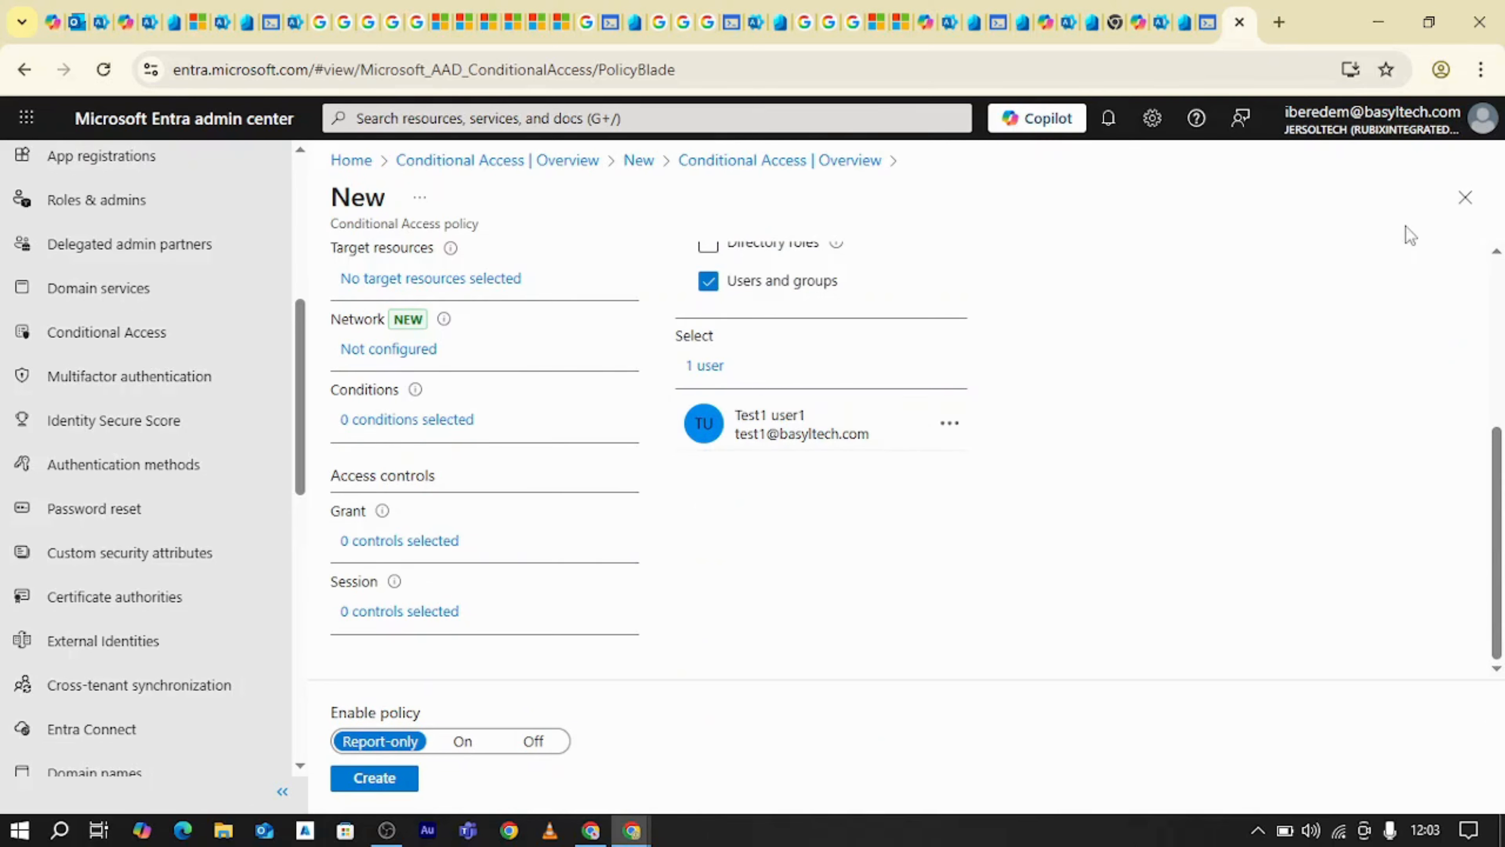
Review the Exclude options of the policy's user assignment and return to the Include settings
{"action": "scroll", "coordinate": [947, 417], "scroll_direction": "up", "scroll_amount": 5}
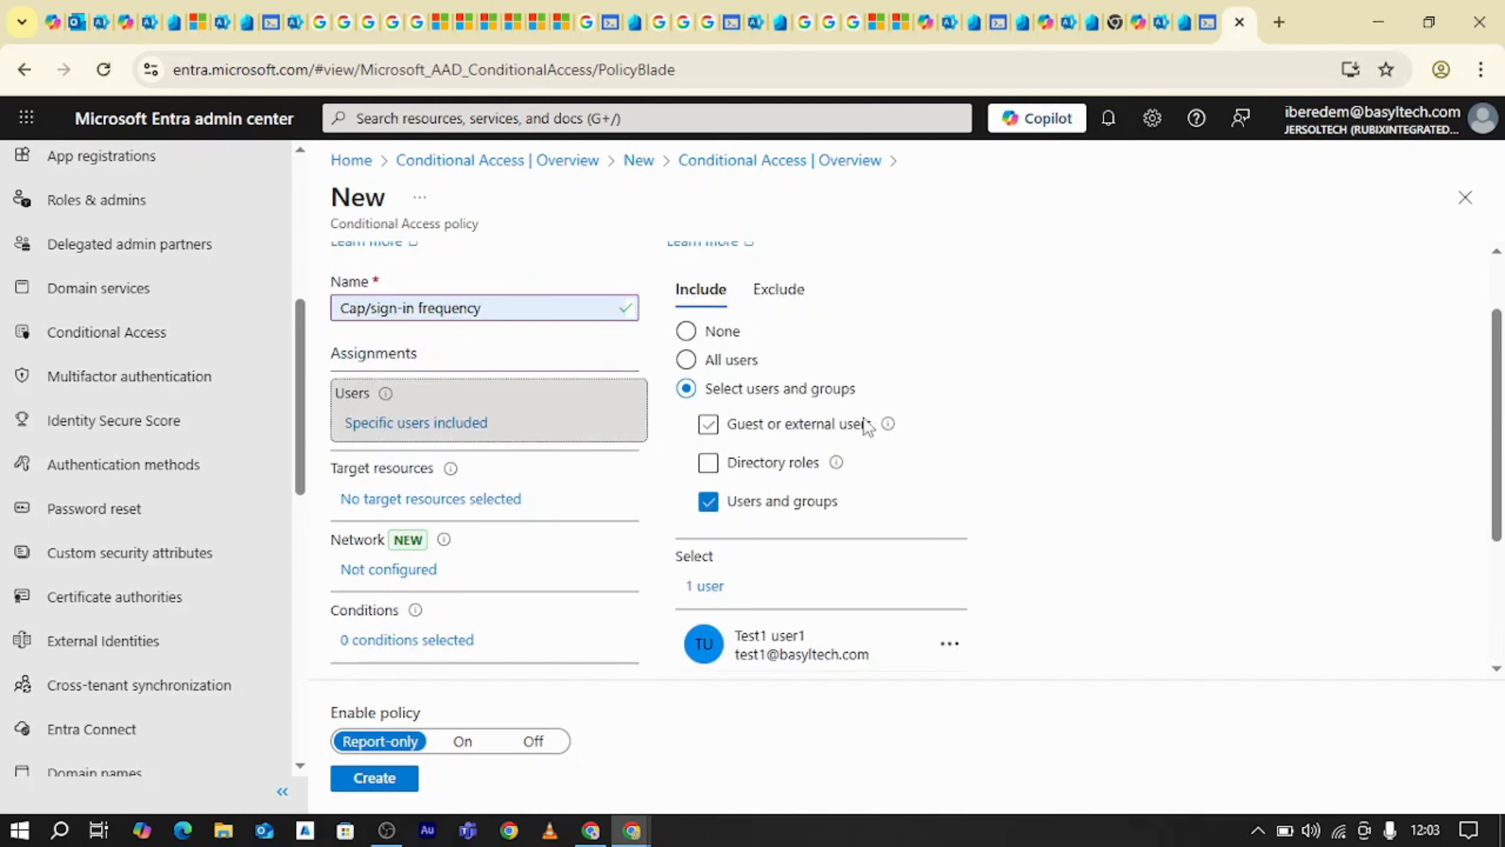
{"action": "left_click", "coordinate": [796, 381]}
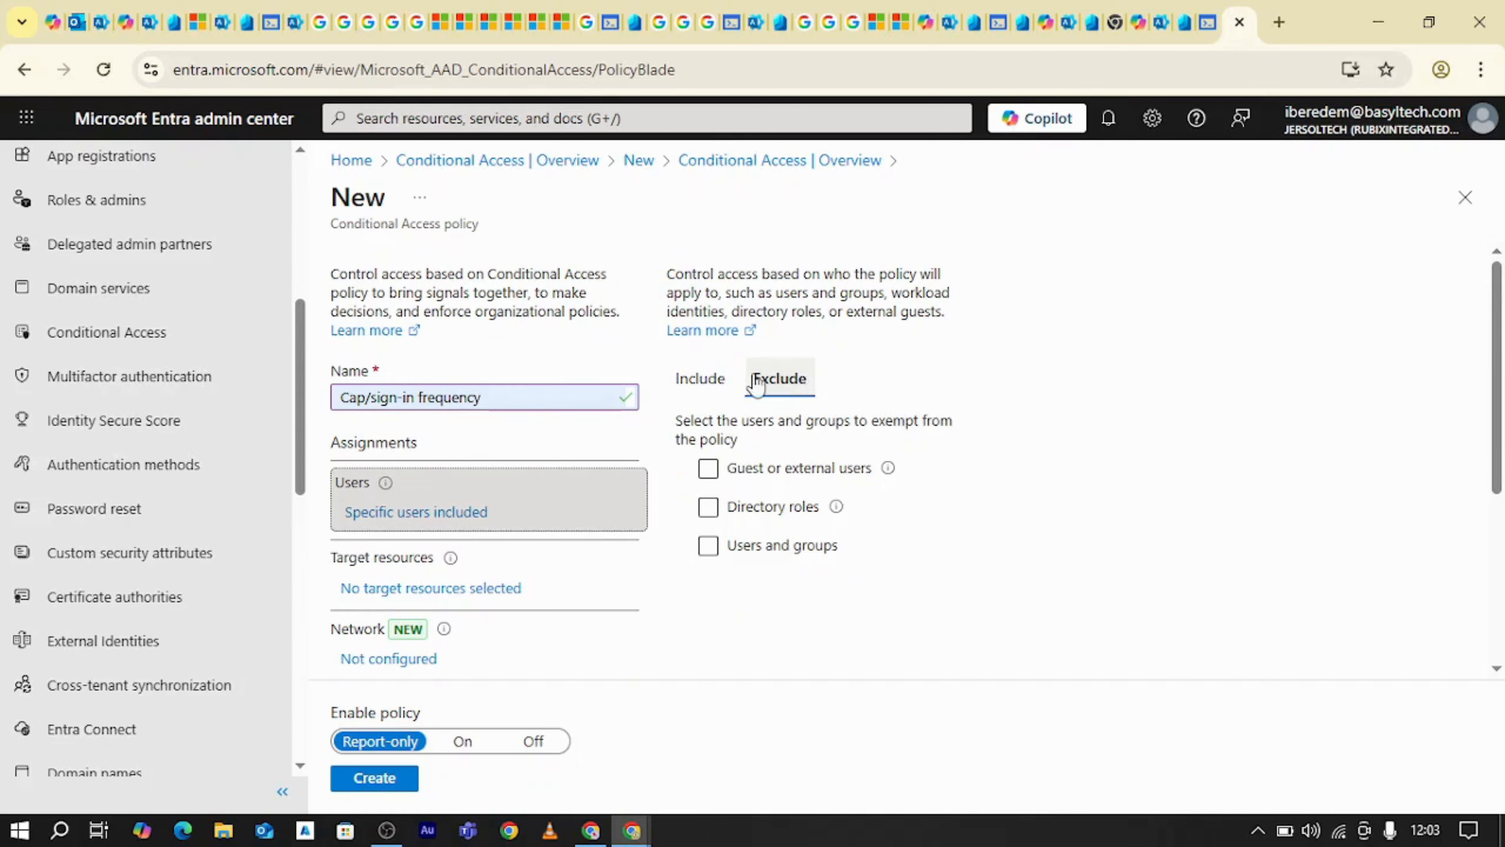
{"action": "left_click", "coordinate": [701, 379]}
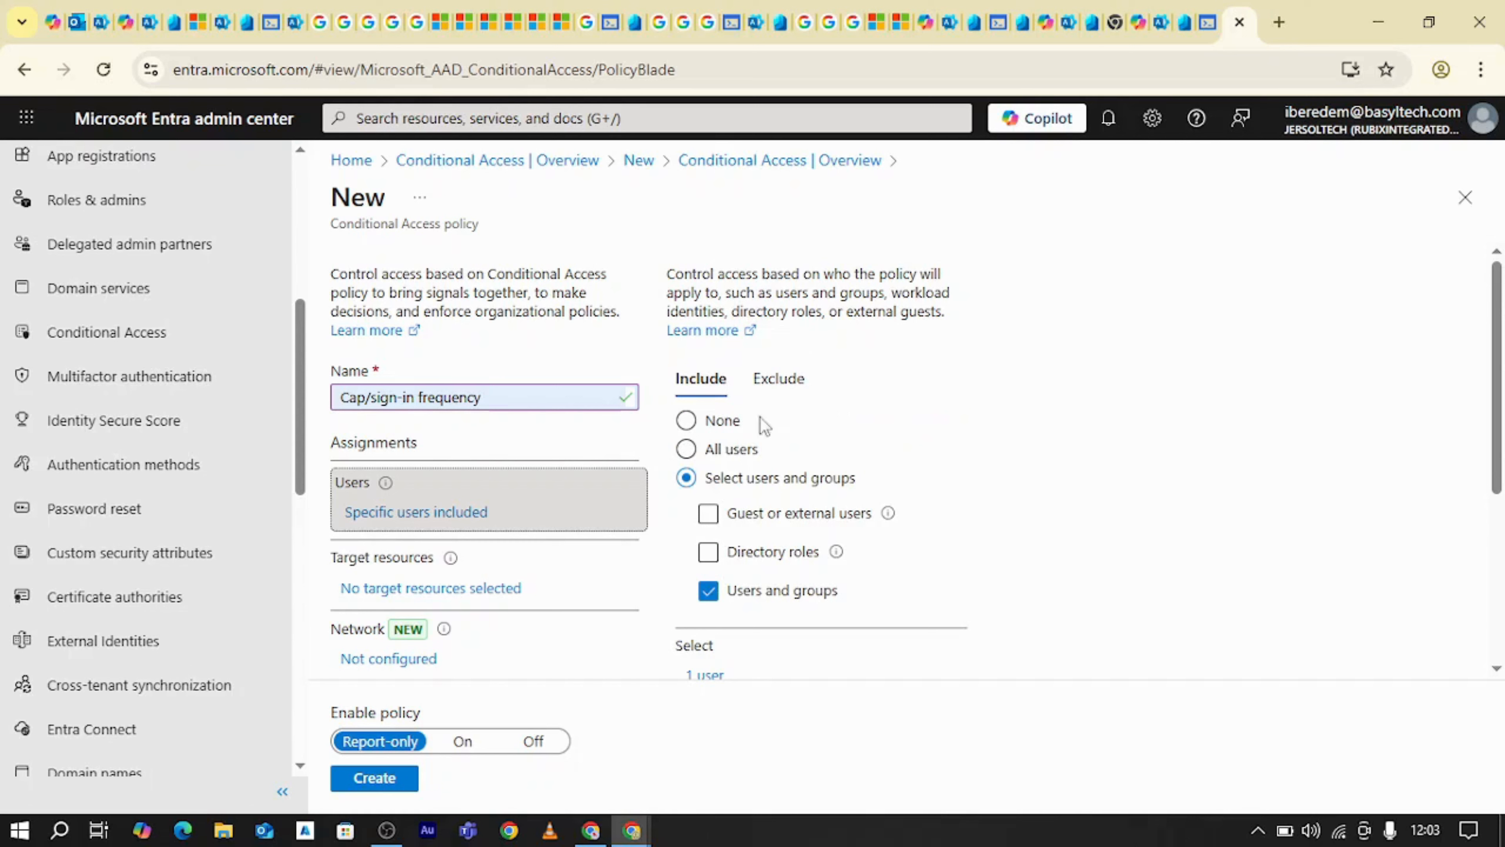
{"action": "left_click", "coordinate": [797, 388]}
{"action": "left_click", "coordinate": [757, 509]}
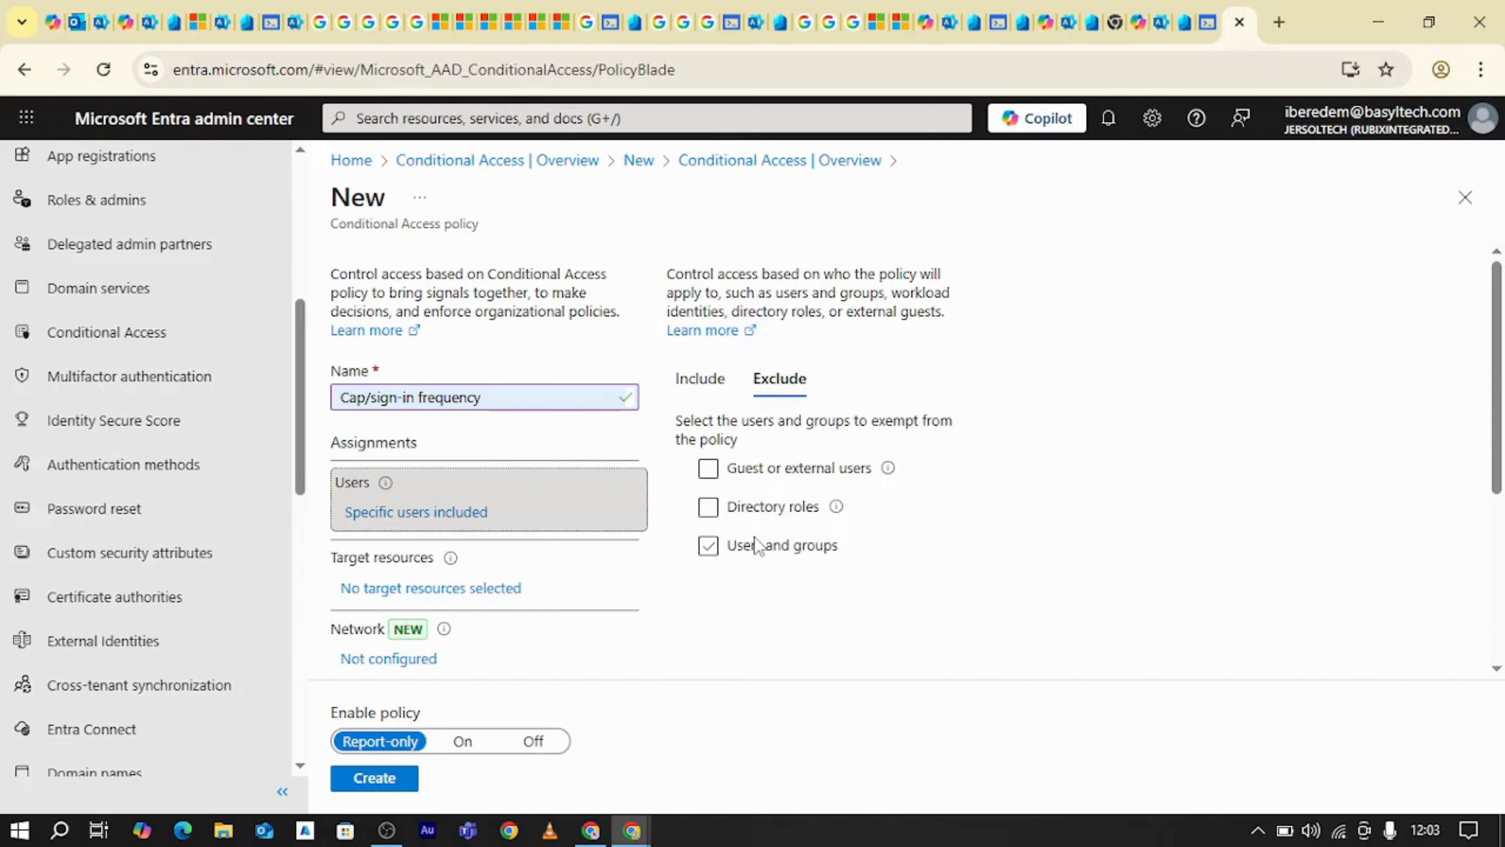
{"action": "left_click", "coordinate": [700, 382]}
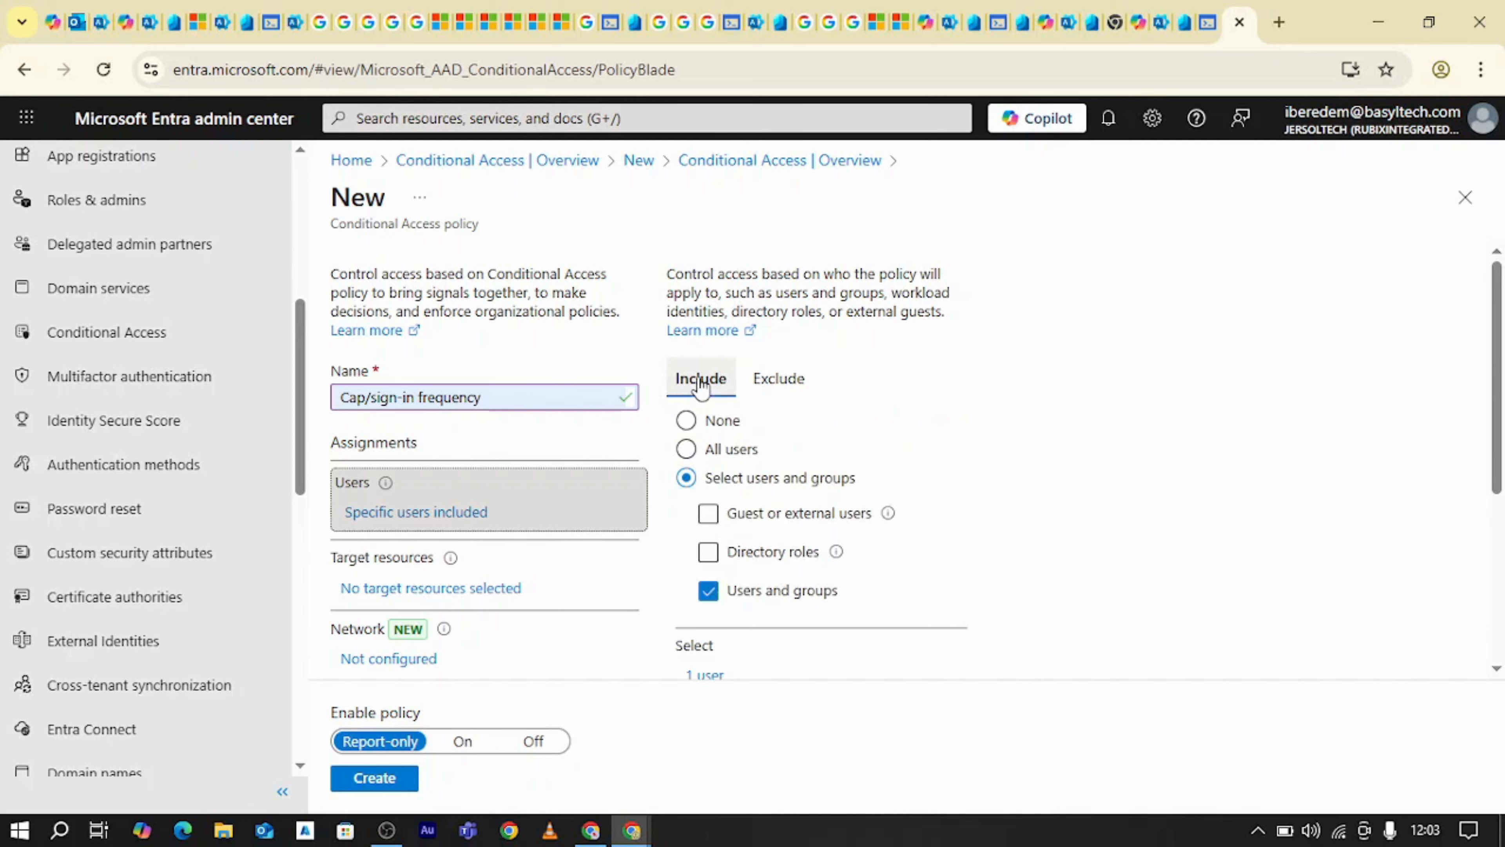
Set the policy's target resources to Select resources and open the list for choosing specific resources
{"action": "left_click", "coordinate": [415, 586]}
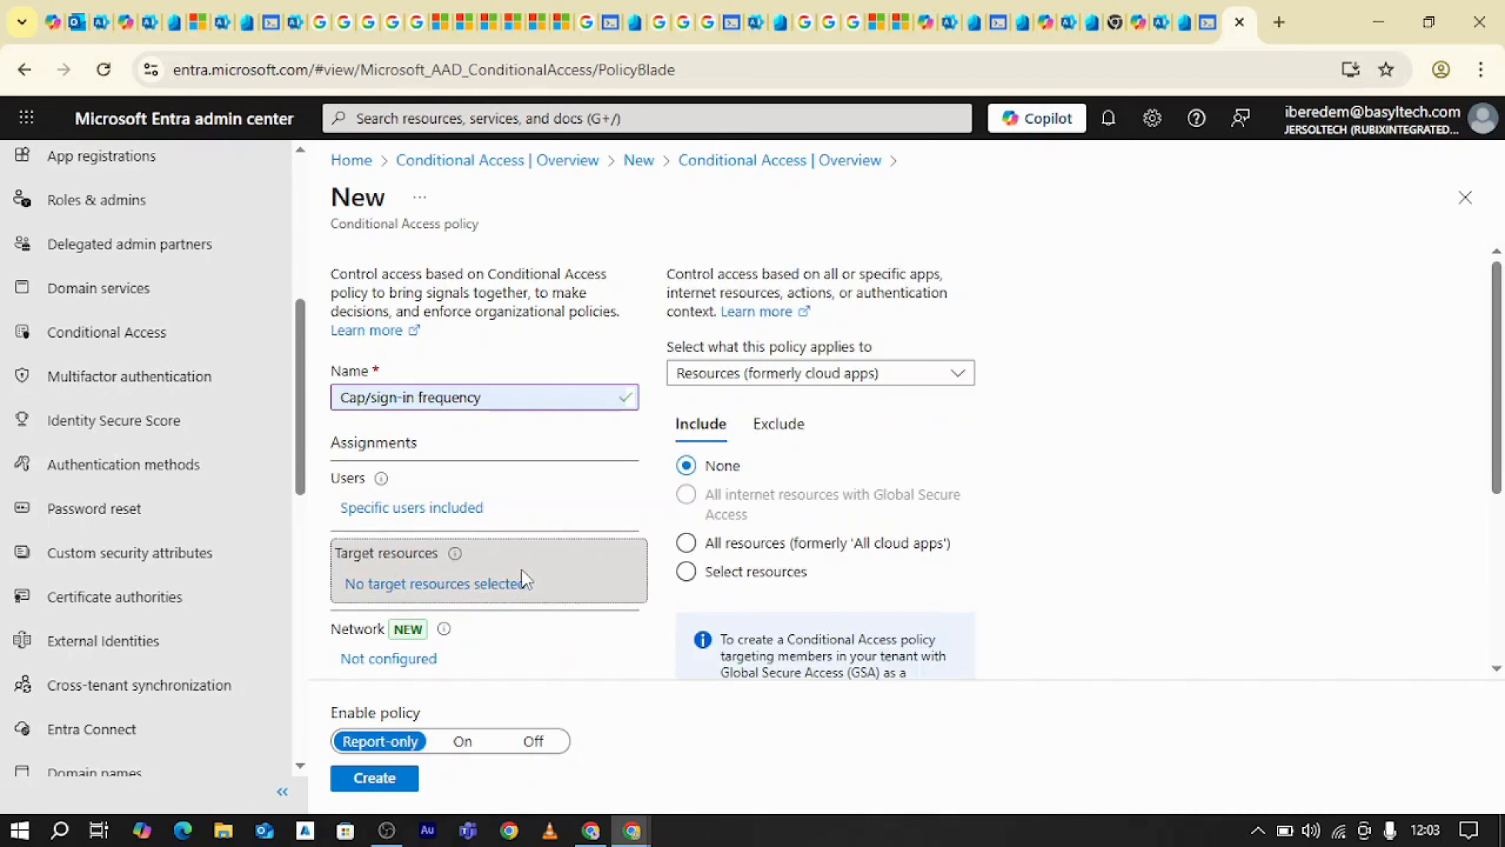
{"action": "scroll", "coordinate": [816, 562], "scroll_direction": "down", "scroll_amount": 2}
{"action": "left_click", "coordinate": [729, 468]}
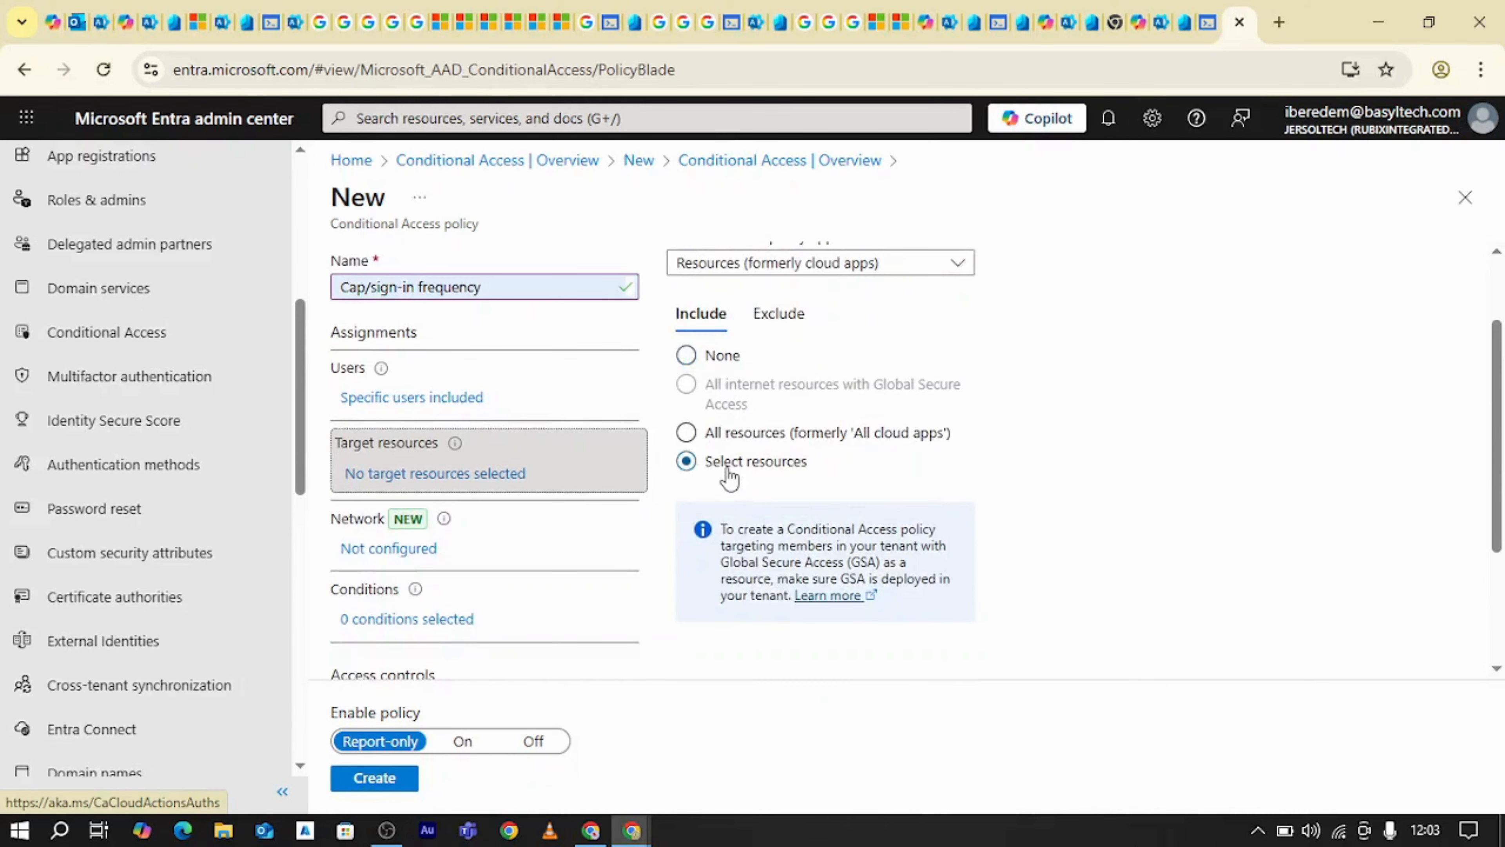
{"action": "scroll", "coordinate": [723, 600], "scroll_direction": "down", "scroll_amount": 3}
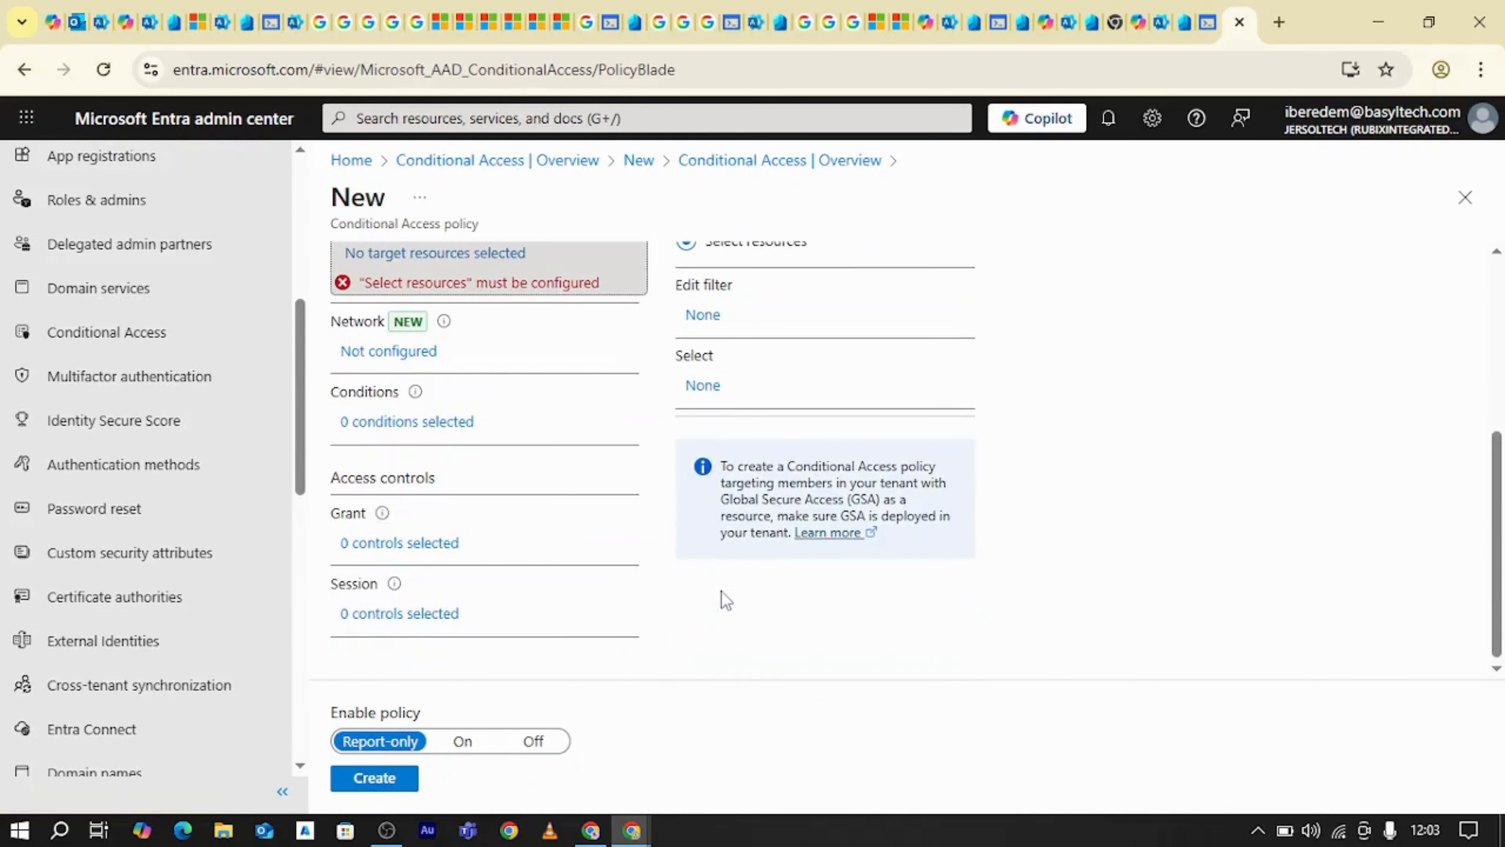
{"action": "left_click", "coordinate": [726, 389]}
Search the resource list for OFFICE, look through the matches, and clear the search
{"action": "left_click", "coordinate": [1279, 234]}
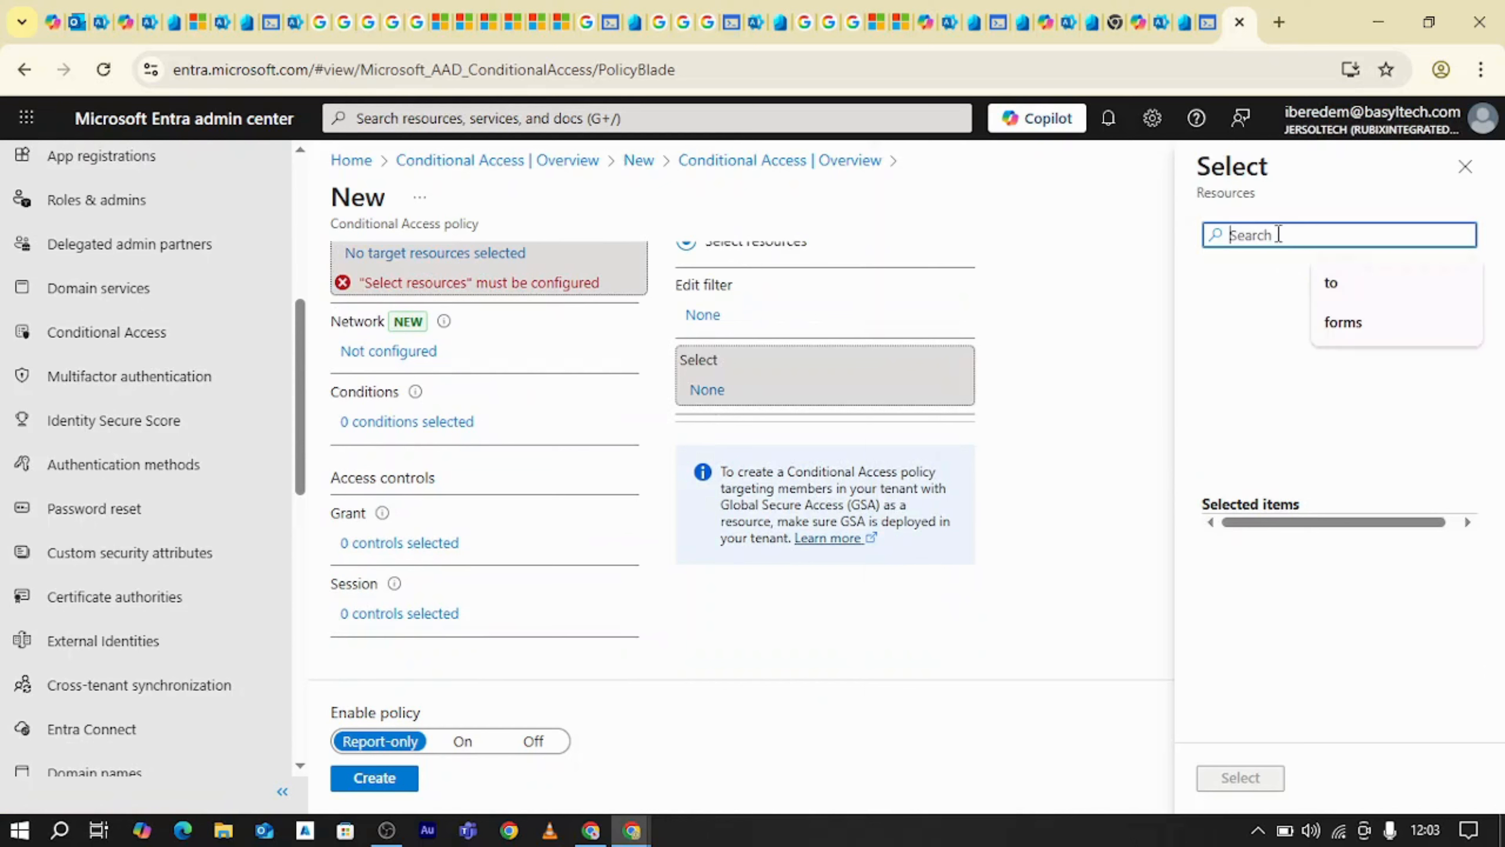
{"action": "type", "text": "OFFI"}
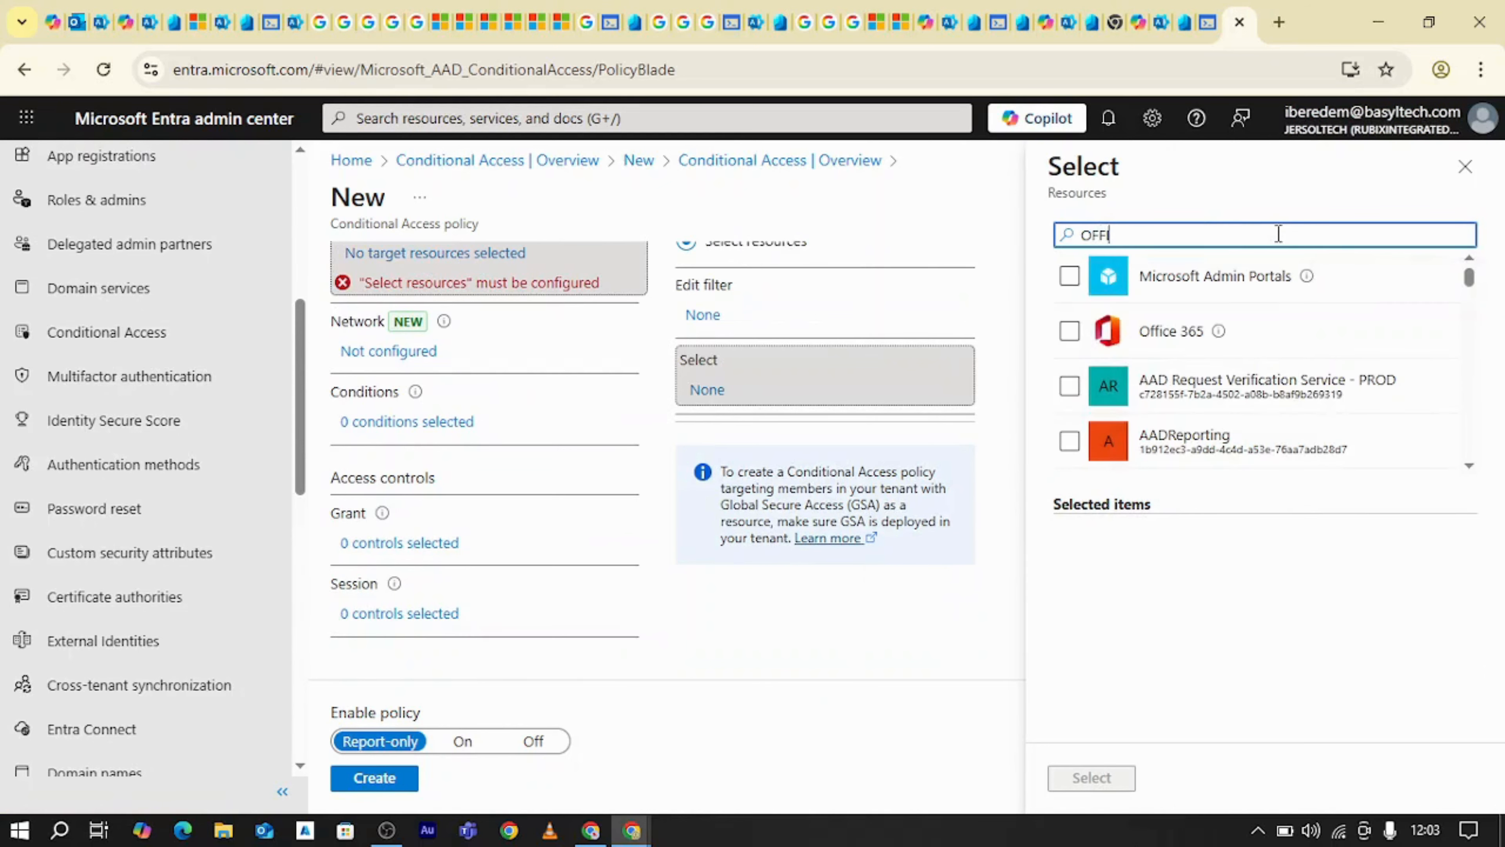
{"action": "type", "text": "CE"}
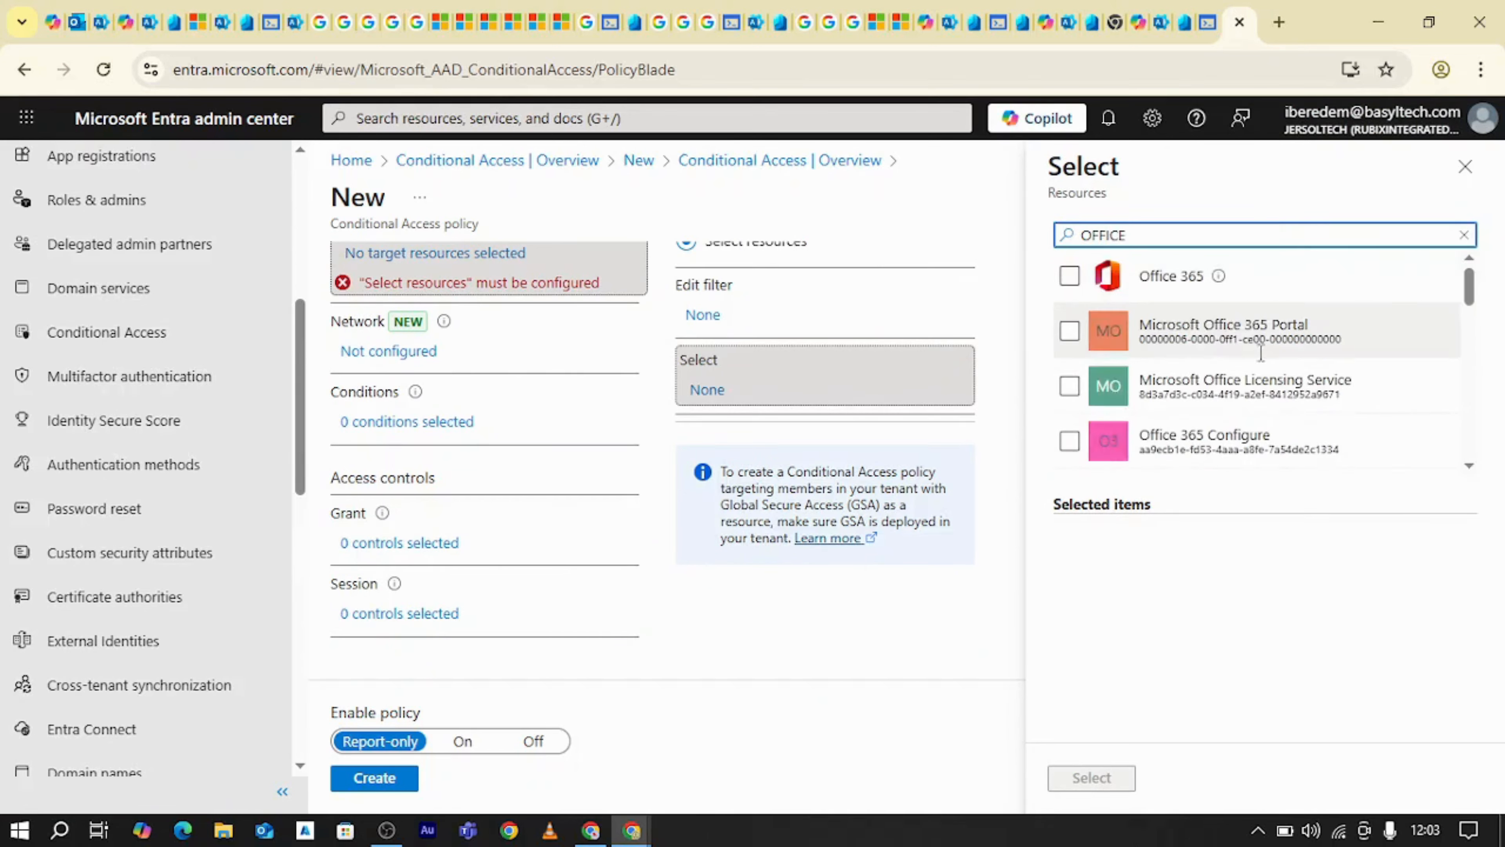
{"action": "scroll", "coordinate": [1266, 362], "scroll_direction": "down", "scroll_amount": 3}
{"action": "scroll", "coordinate": [1273, 371], "scroll_direction": "up", "scroll_amount": 3}
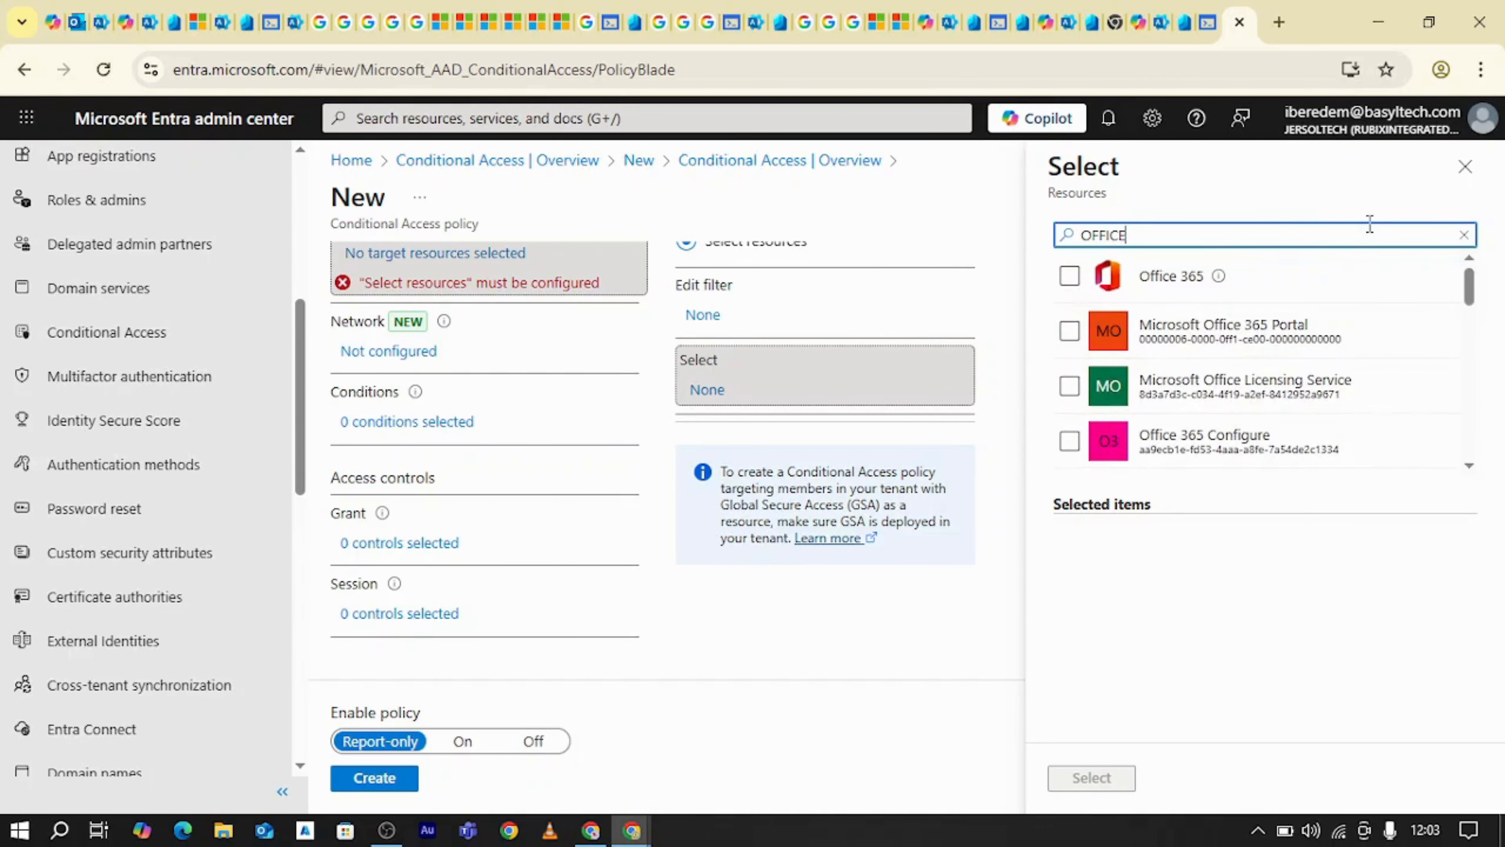
{"action": "left_click", "coordinate": [1464, 235]}
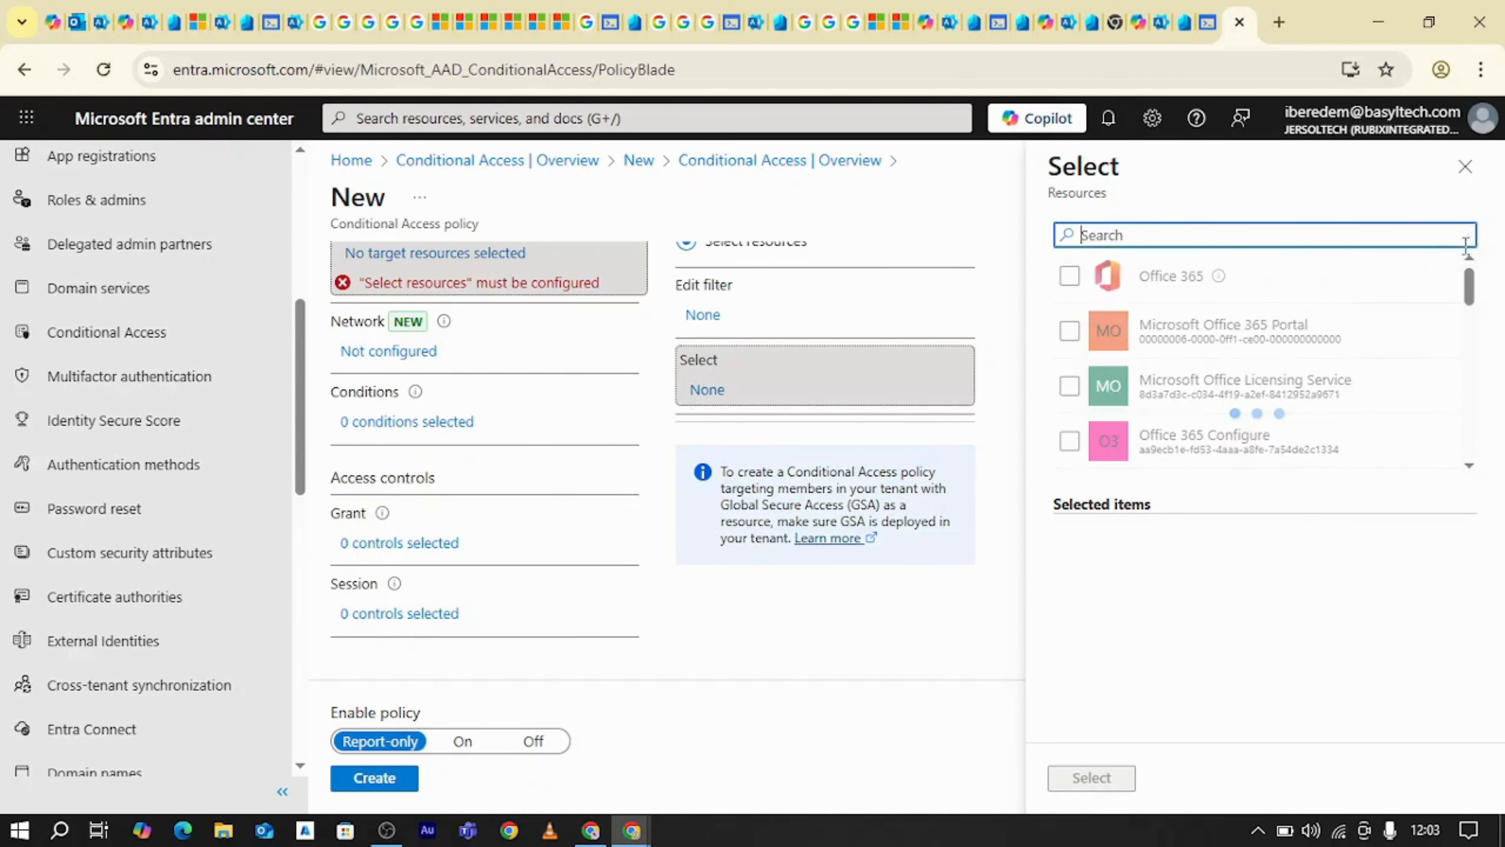
Select Microsoft Admin Portals and, by searching for FORM, Microsoft Forms as the policy's target resources
{"action": "left_click", "coordinate": [1157, 236]}
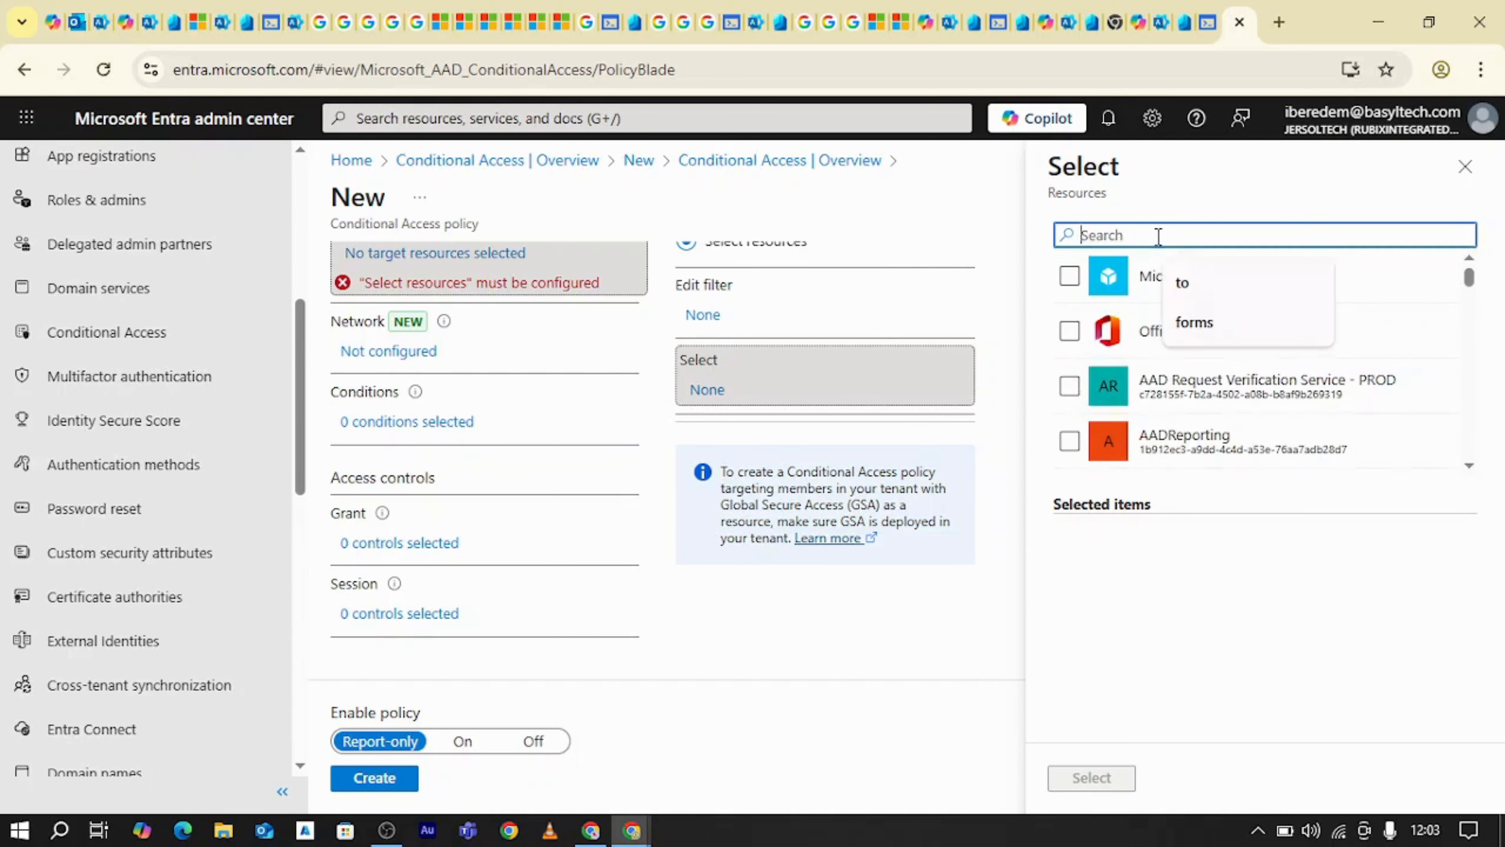
{"action": "left_click", "coordinate": [1070, 276]}
{"action": "left_click", "coordinate": [1139, 234]}
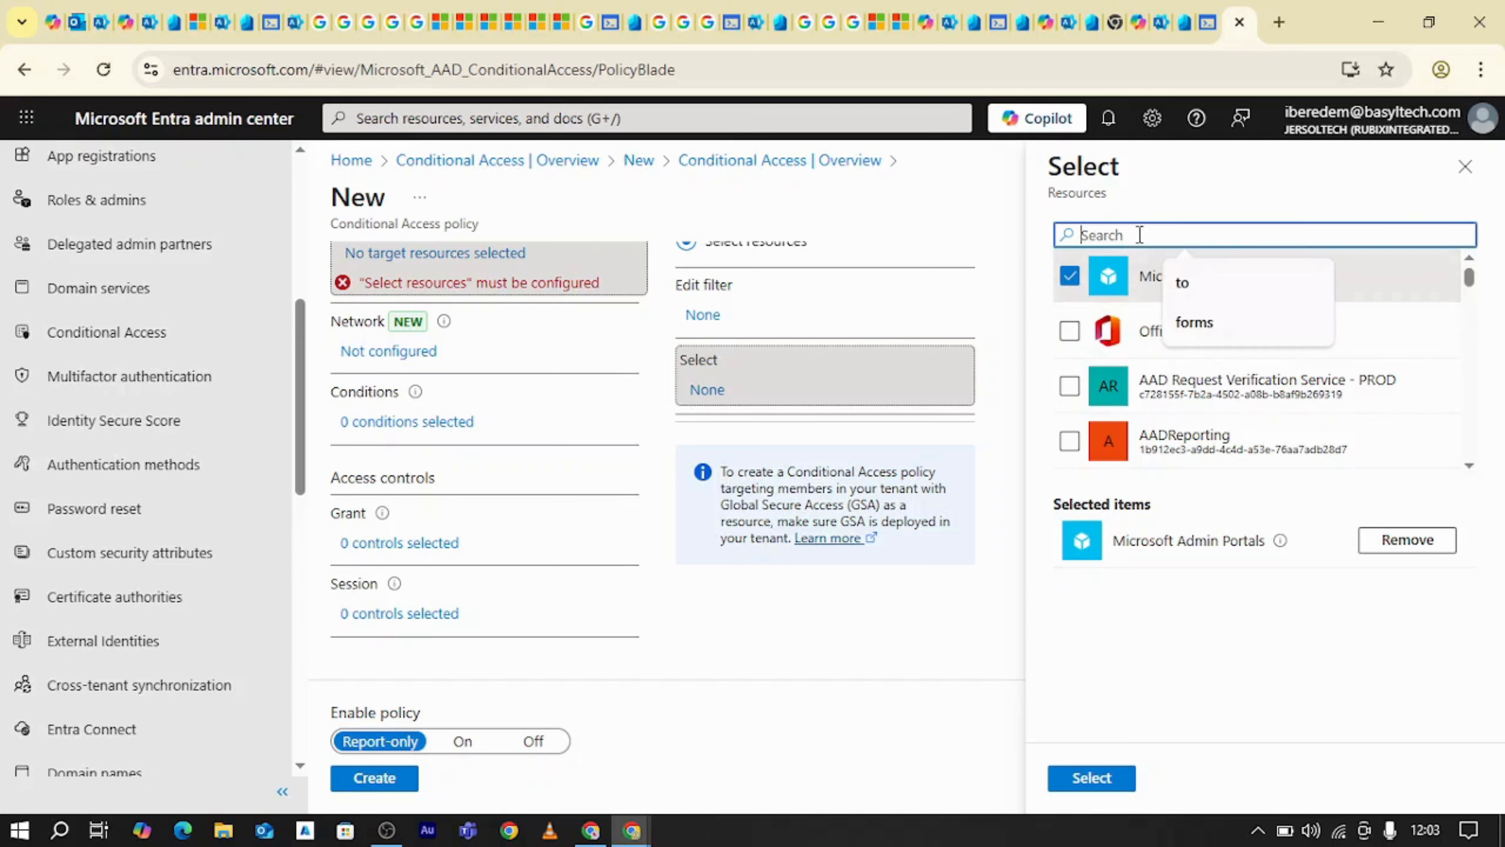
{"action": "type", "text": "FORM"}
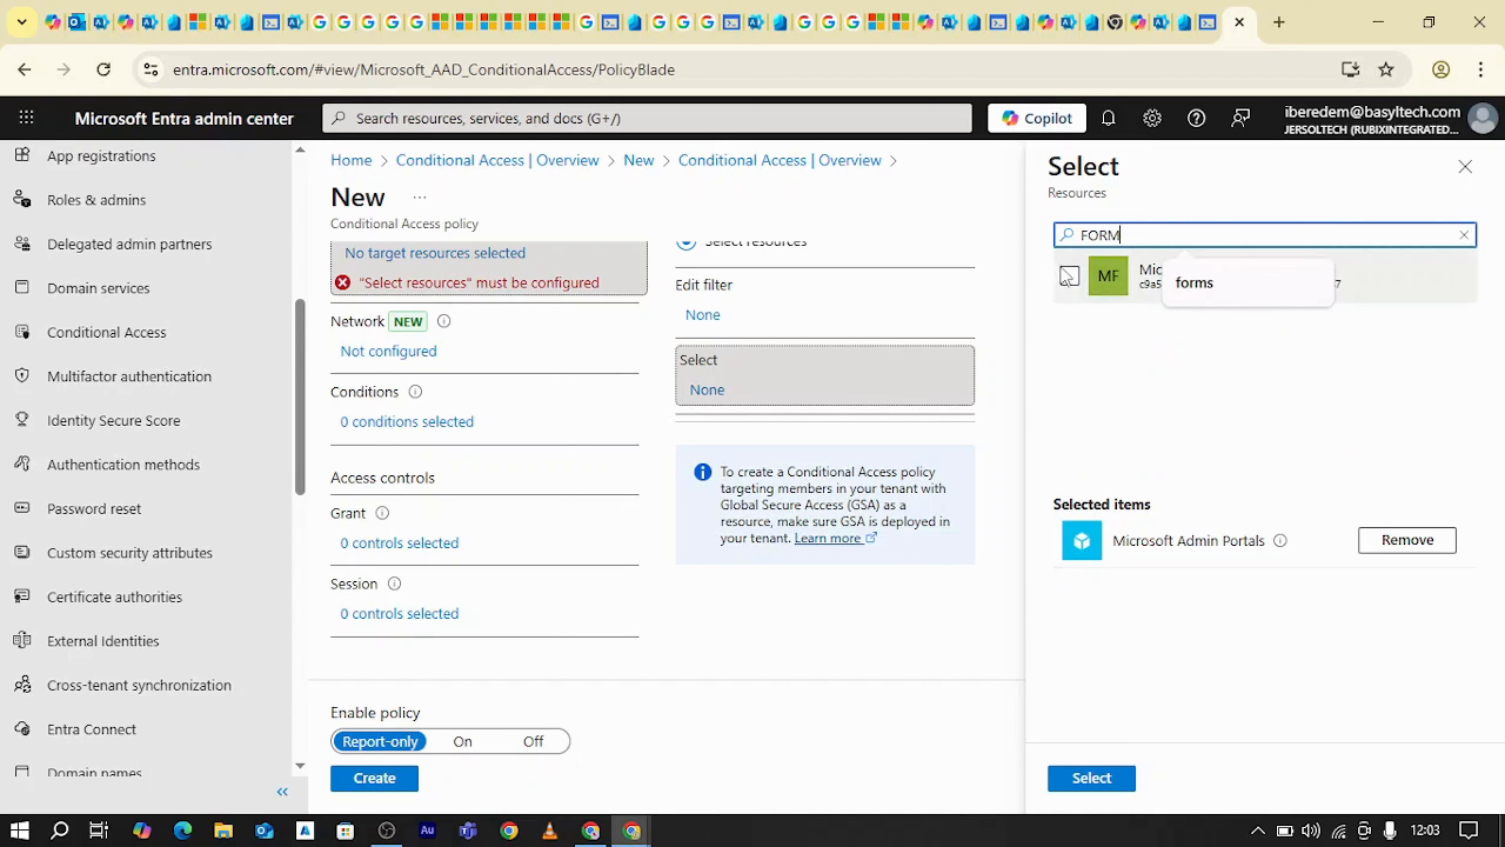
{"action": "left_click", "coordinate": [1069, 276]}
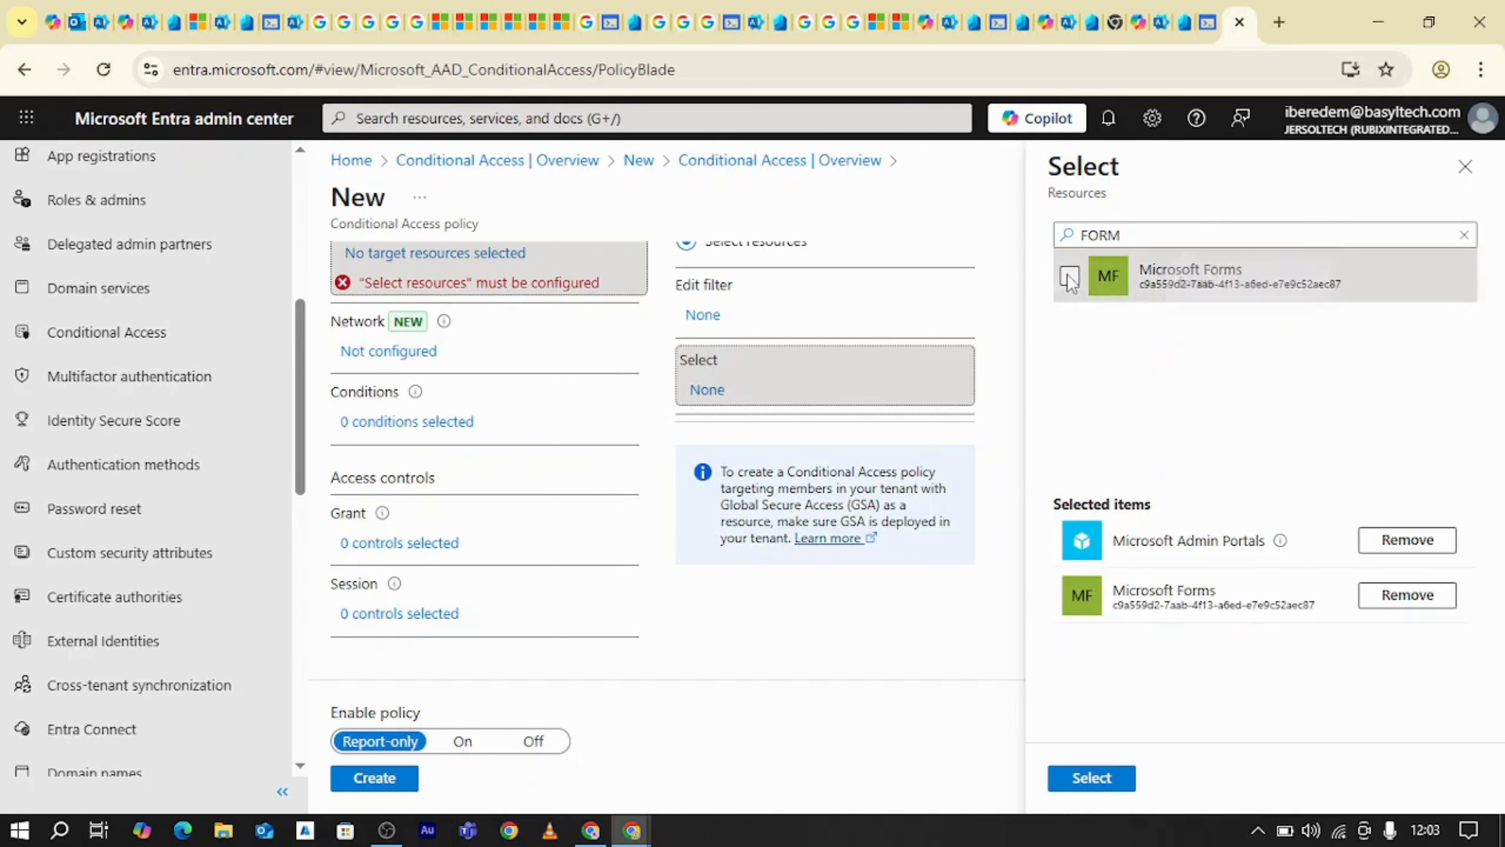
{"action": "left_click", "coordinate": [1092, 779]}
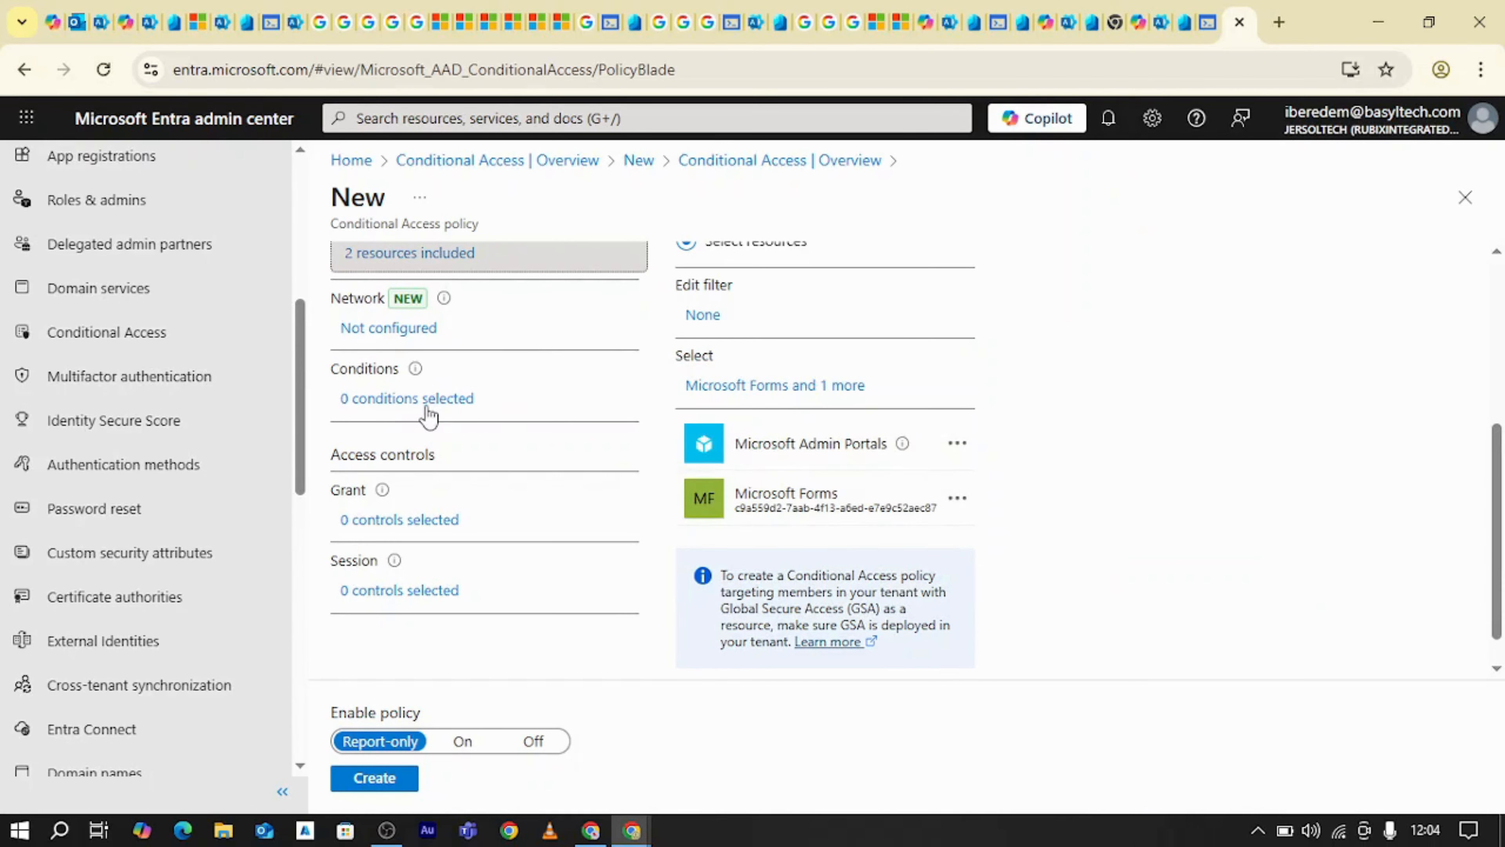
Review the policy's Grant access controls and set them to Block access
{"action": "left_click", "coordinate": [410, 521]}
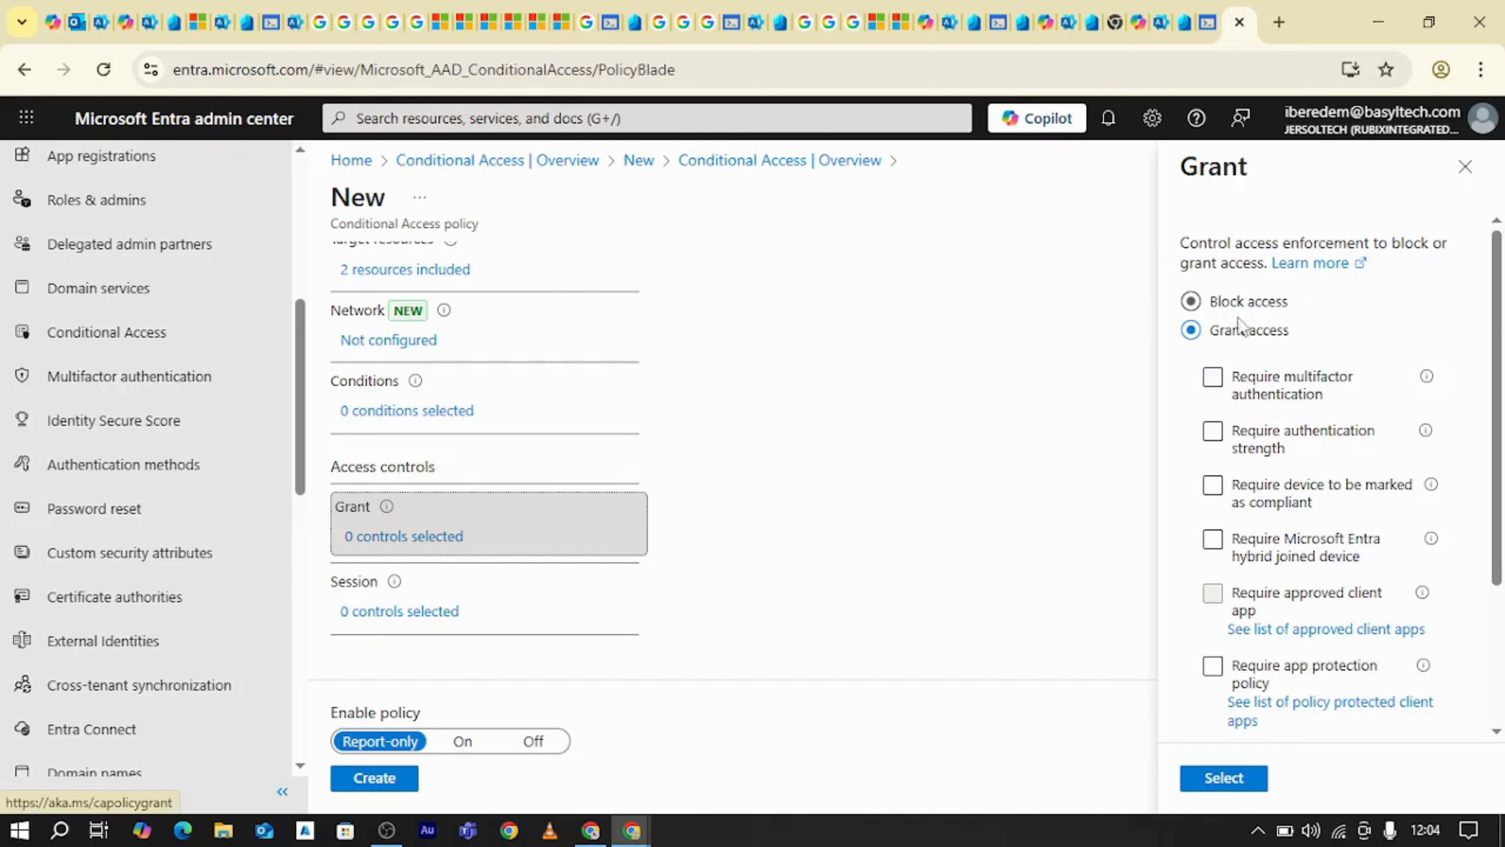
{"action": "left_click", "coordinate": [1221, 391]}
{"action": "scroll", "coordinate": [1377, 540], "scroll_direction": "down", "scroll_amount": 3}
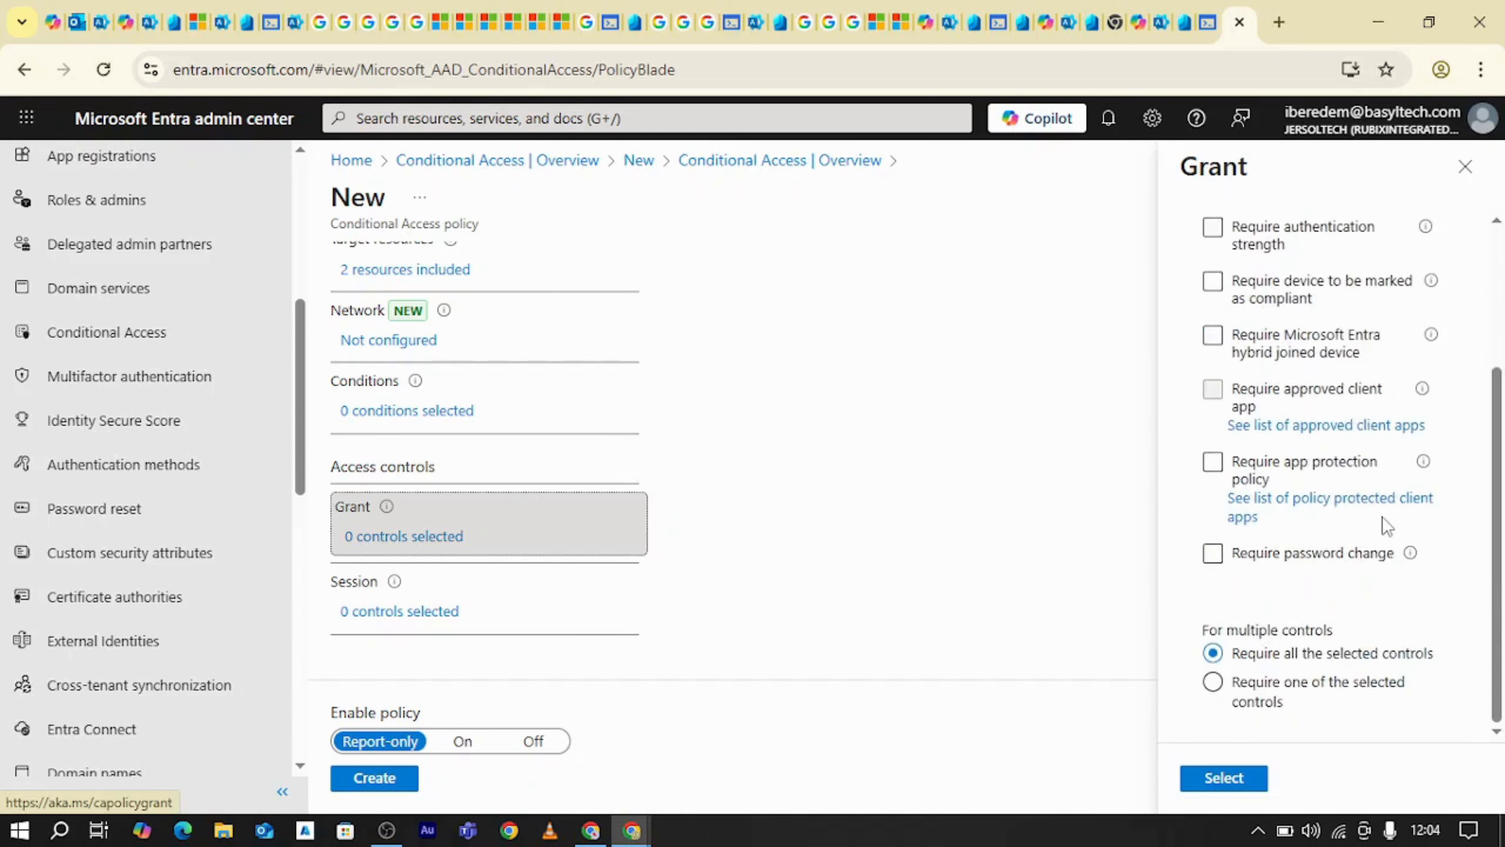
{"action": "scroll", "coordinate": [1384, 524], "scroll_direction": "up", "scroll_amount": 3}
{"action": "left_click", "coordinate": [1192, 300]}
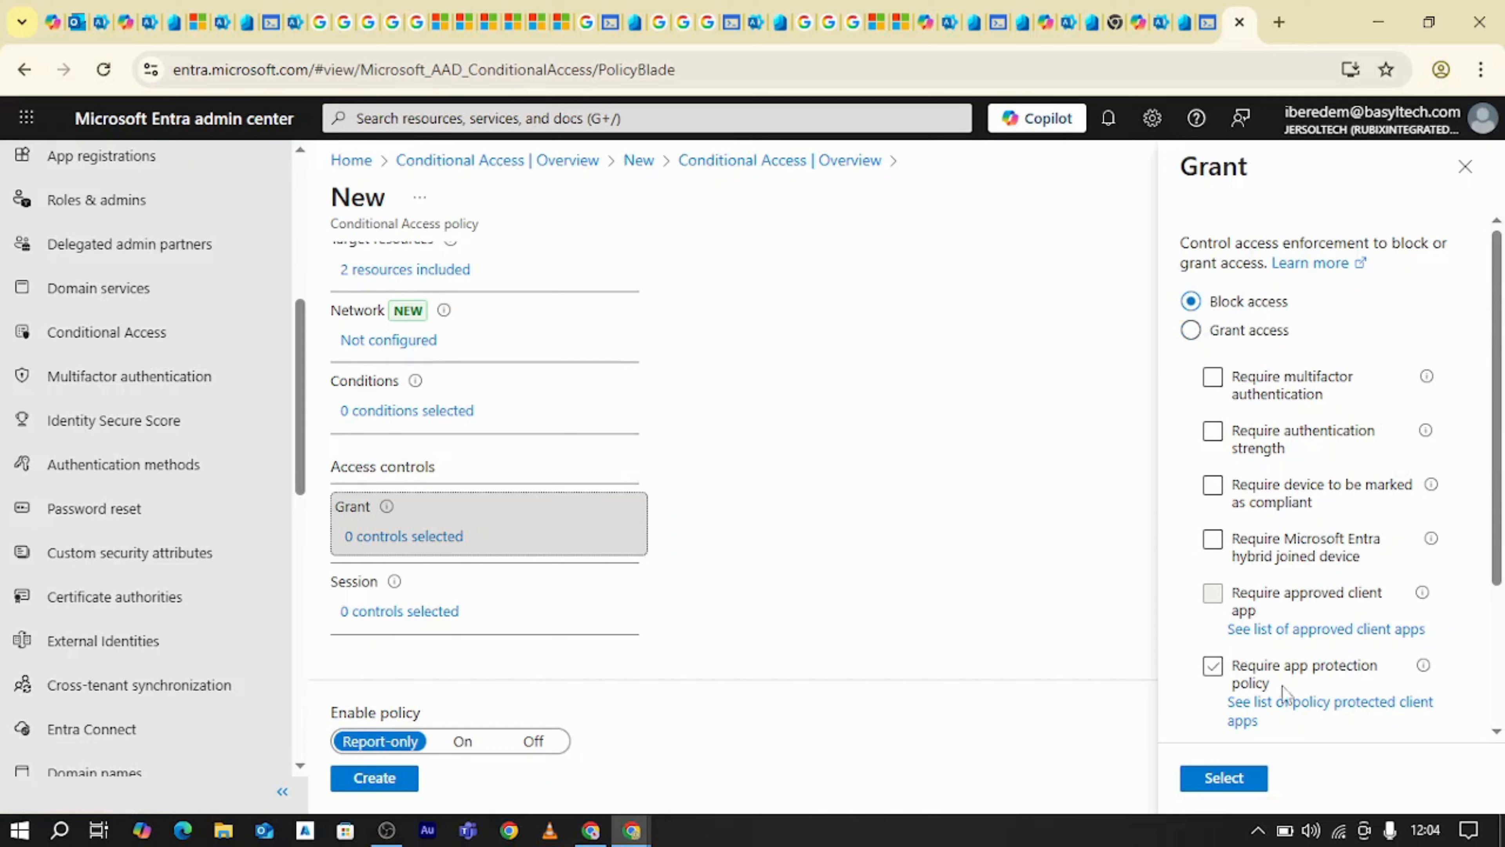
{"action": "left_click", "coordinate": [1230, 779]}
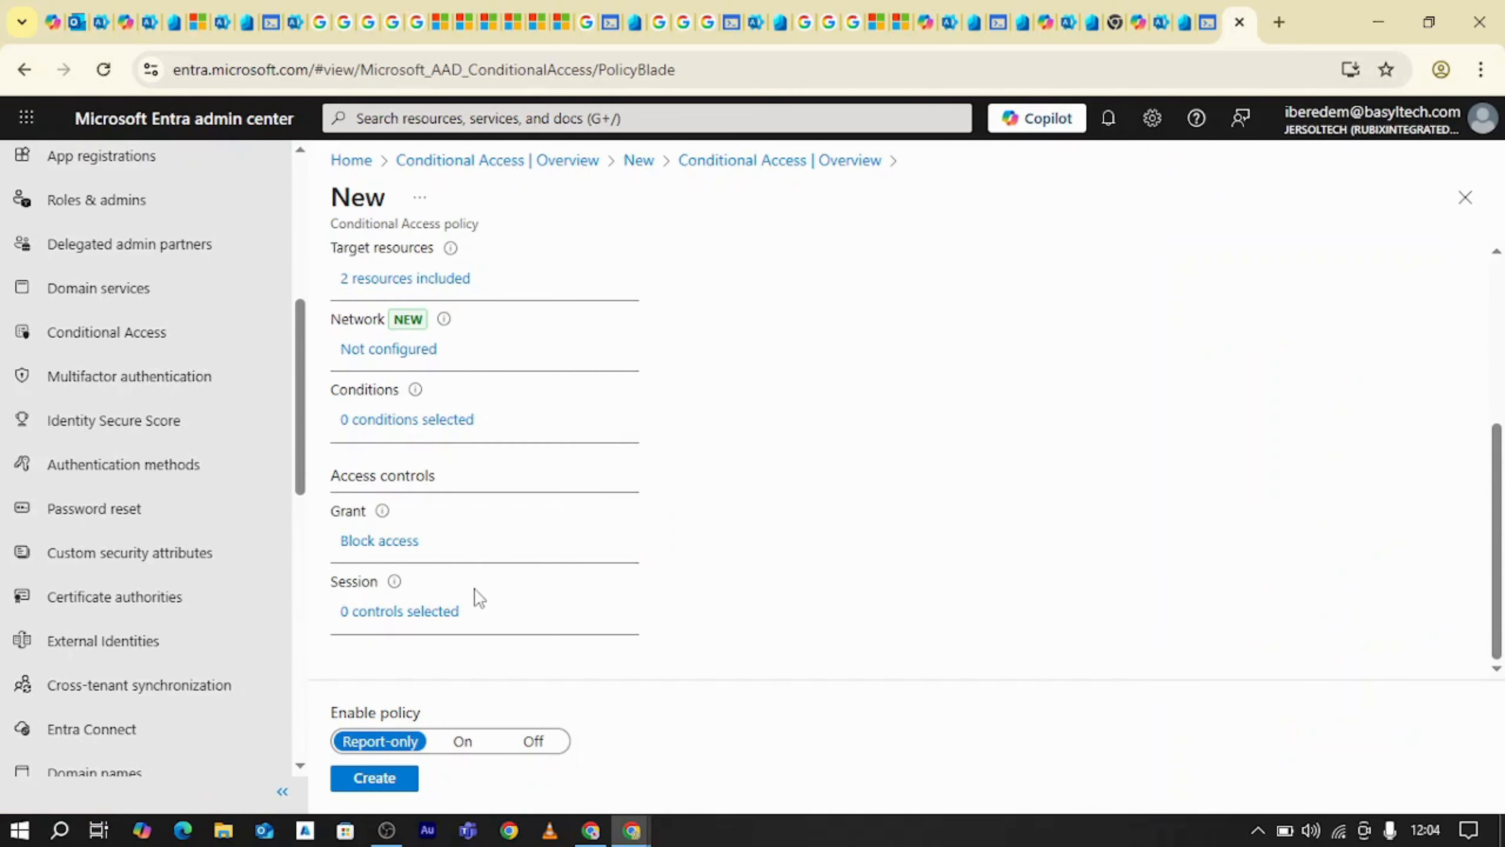
Look over the policy's settings and set Enable policy to On
{"action": "scroll", "coordinate": [513, 516], "scroll_direction": "up", "scroll_amount": 3}
{"action": "scroll", "coordinate": [516, 513], "scroll_direction": "down", "scroll_amount": 3}
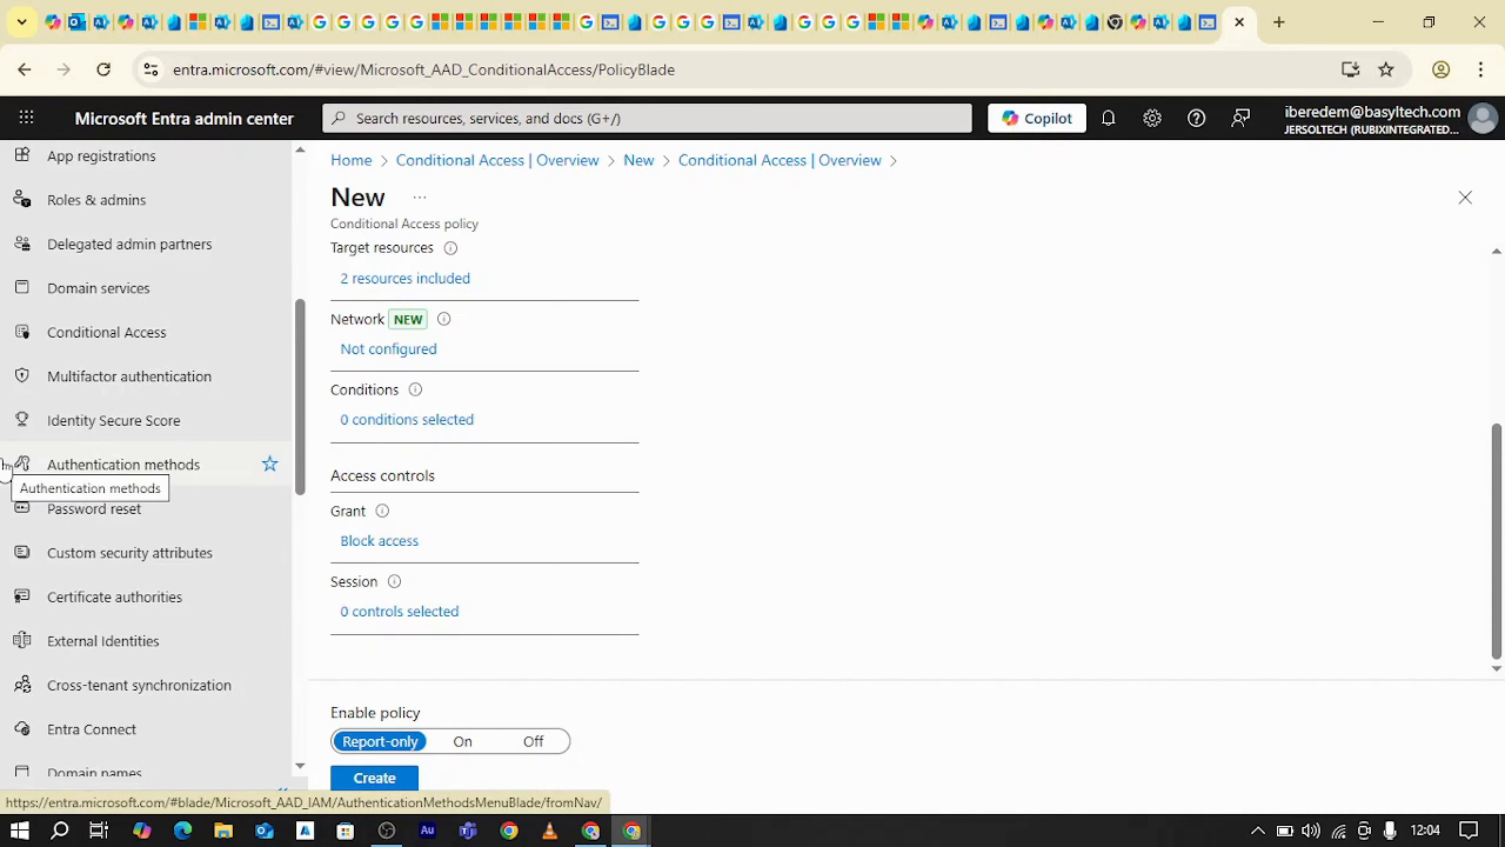
{"action": "left_click", "coordinate": [463, 743]}
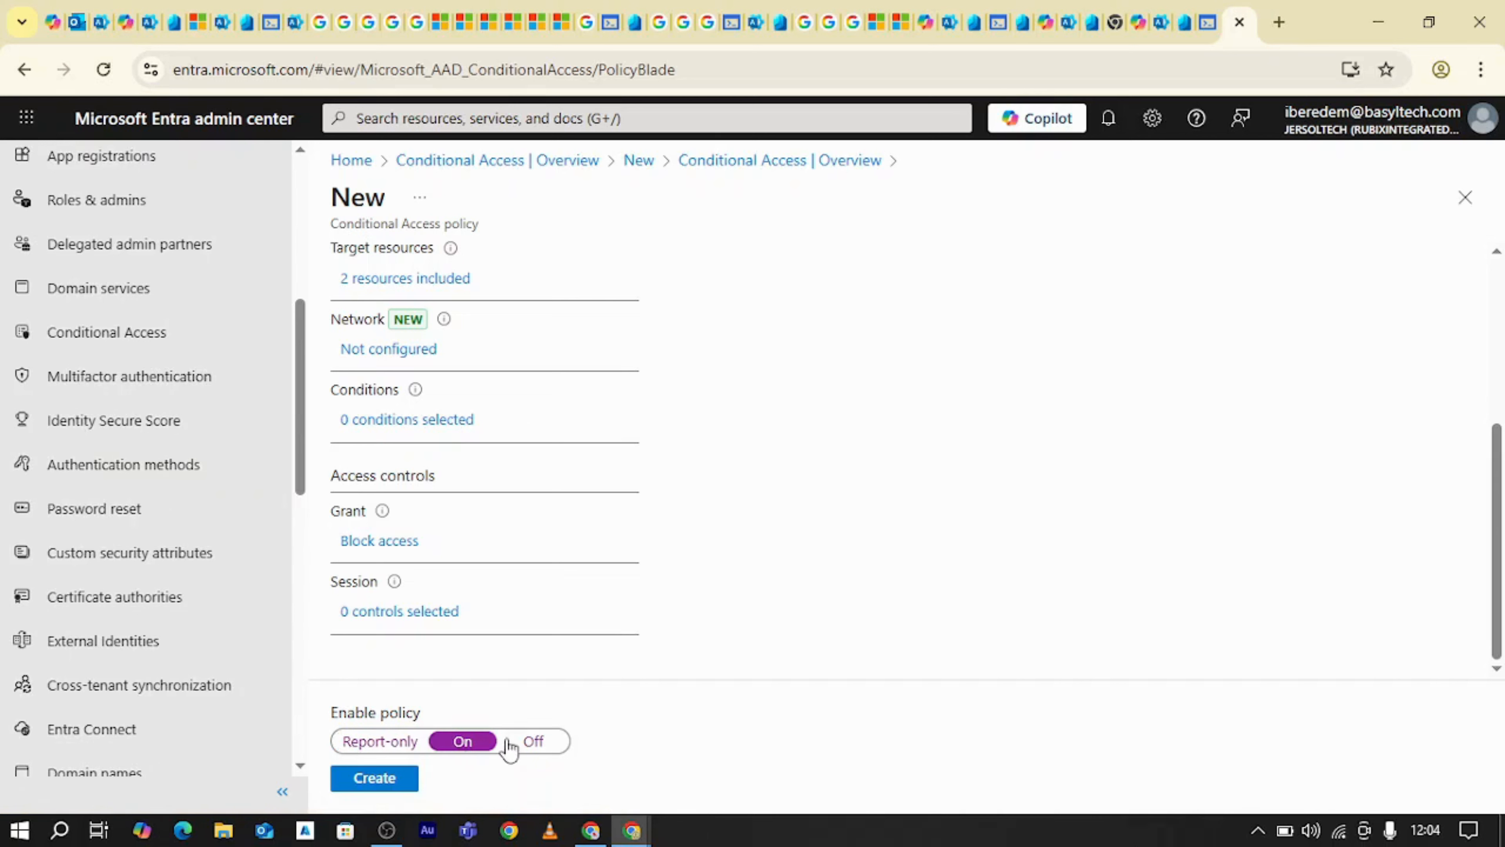
{"action": "left_click", "coordinate": [521, 745]}
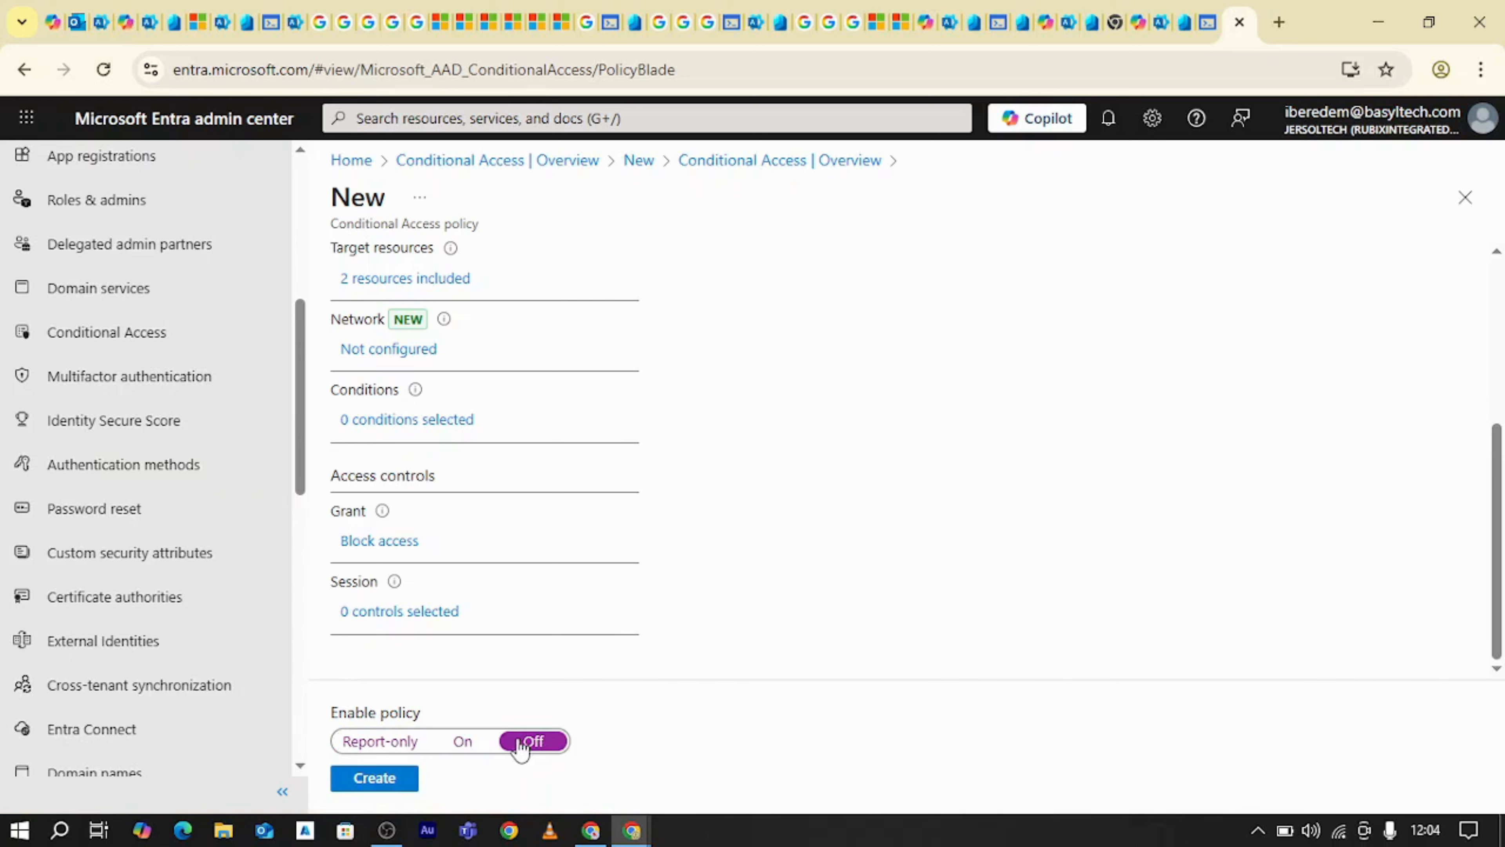
{"action": "left_click", "coordinate": [463, 742]}
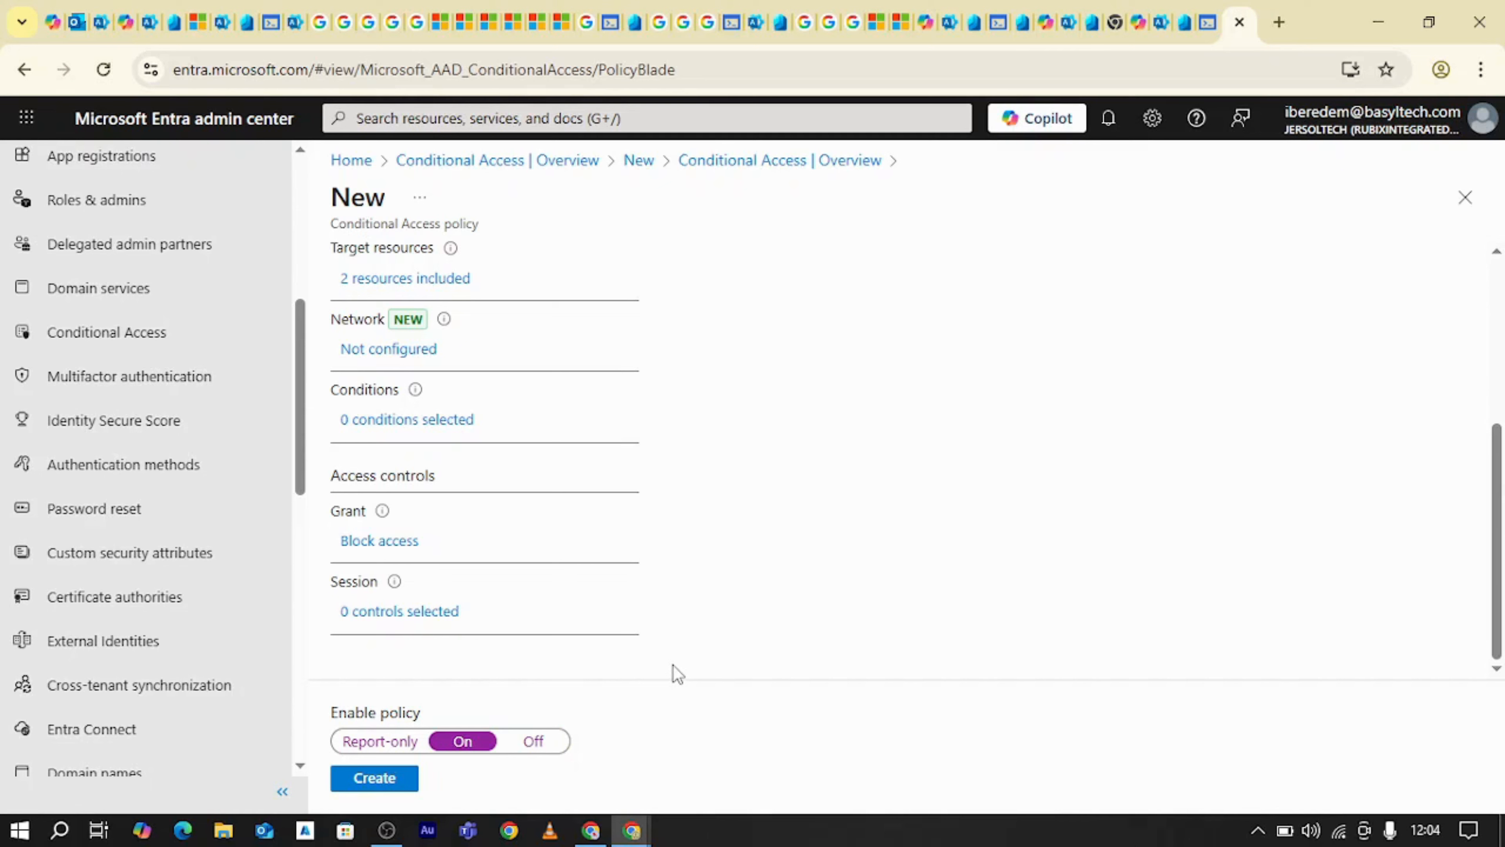
Create the policy and, from the refreshed Conditional Access overview, open the list of all policies
{"action": "left_click", "coordinate": [353, 775]}
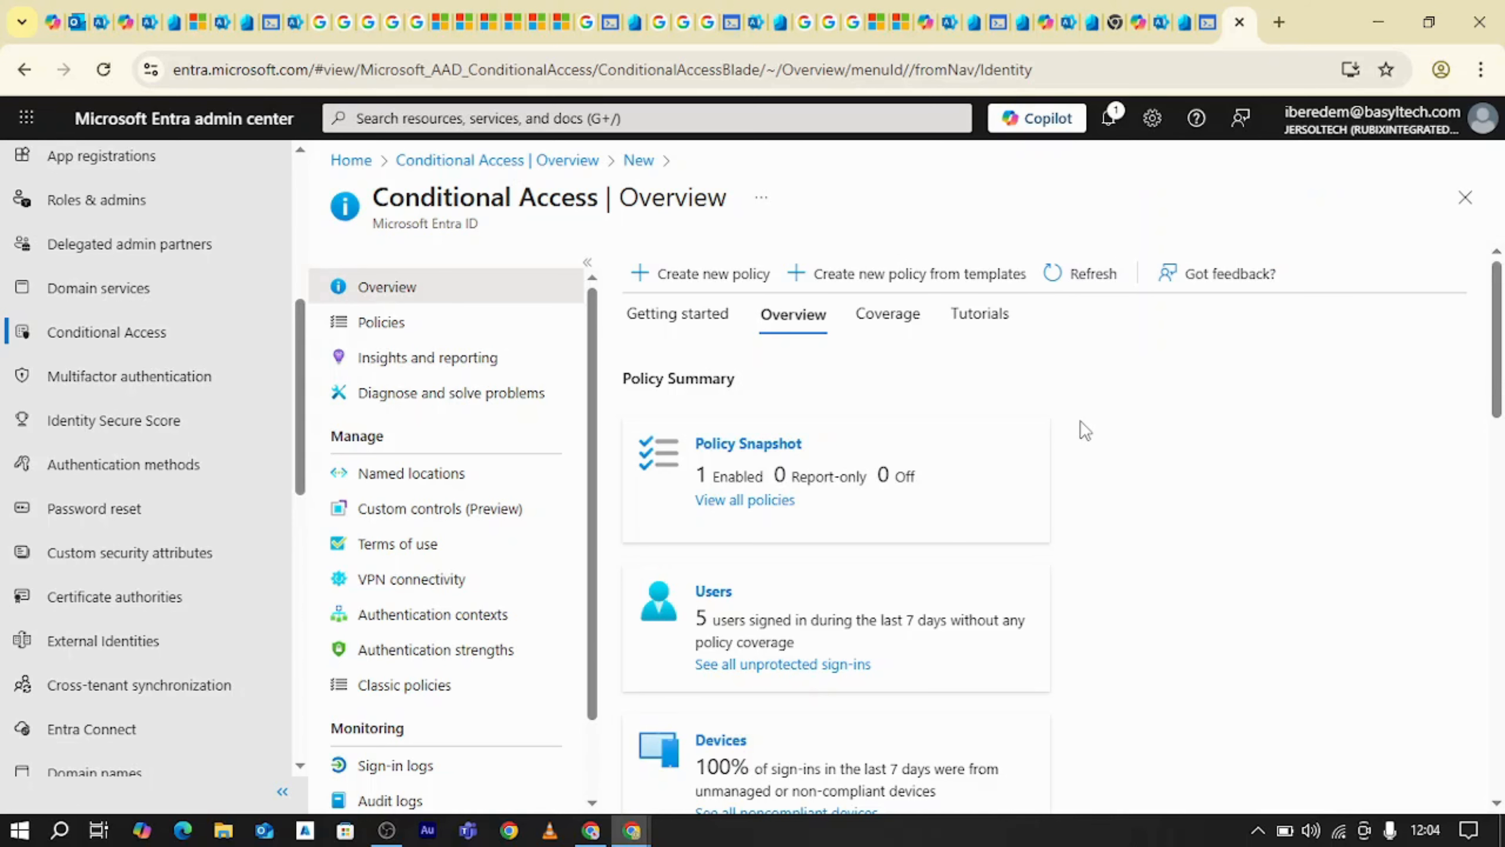
{"action": "left_click", "coordinate": [1070, 291]}
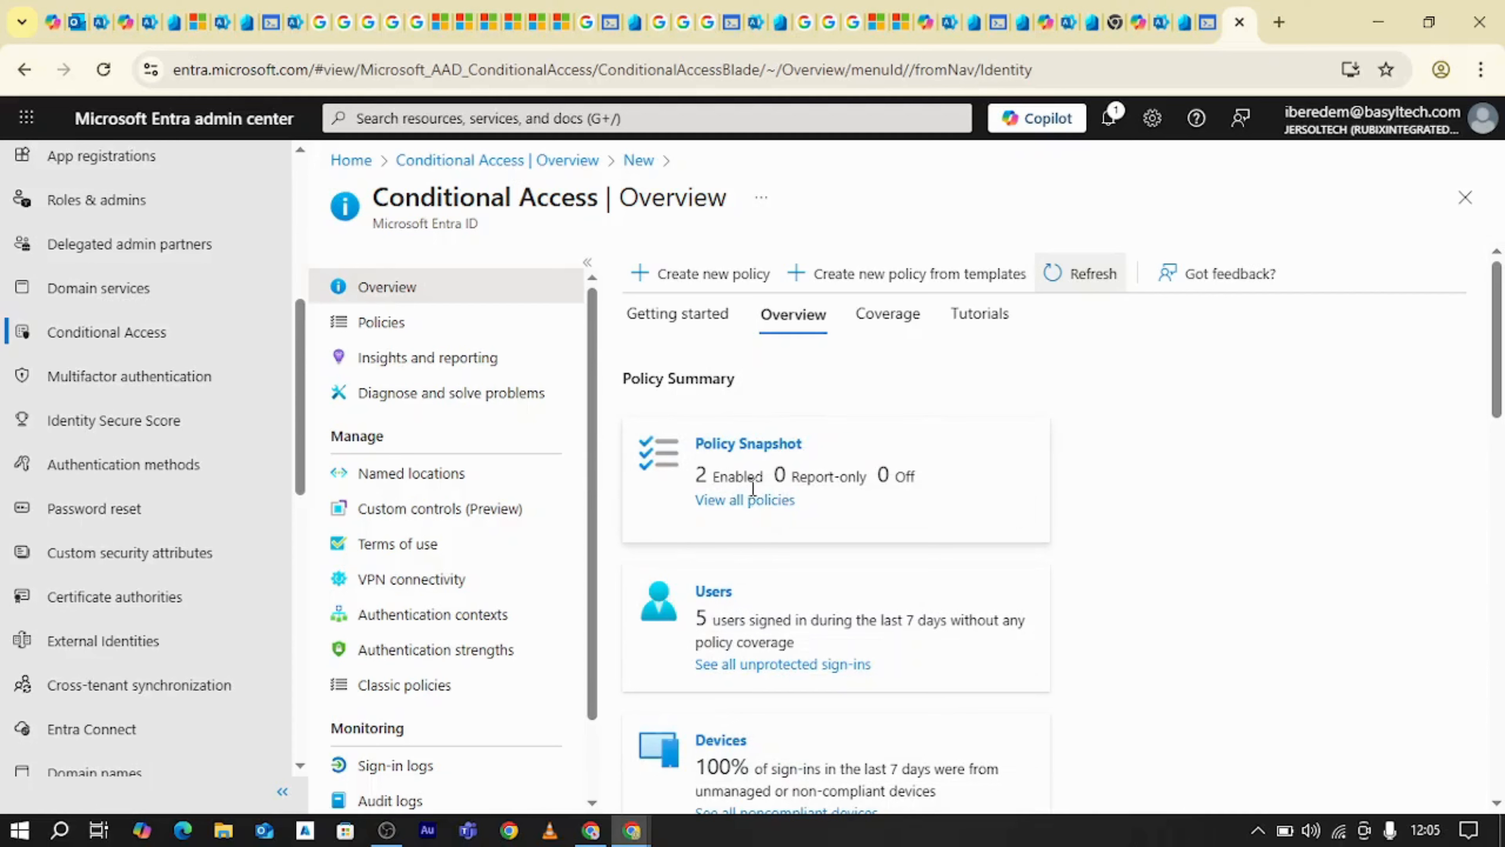
{"action": "left_click", "coordinate": [750, 501]}
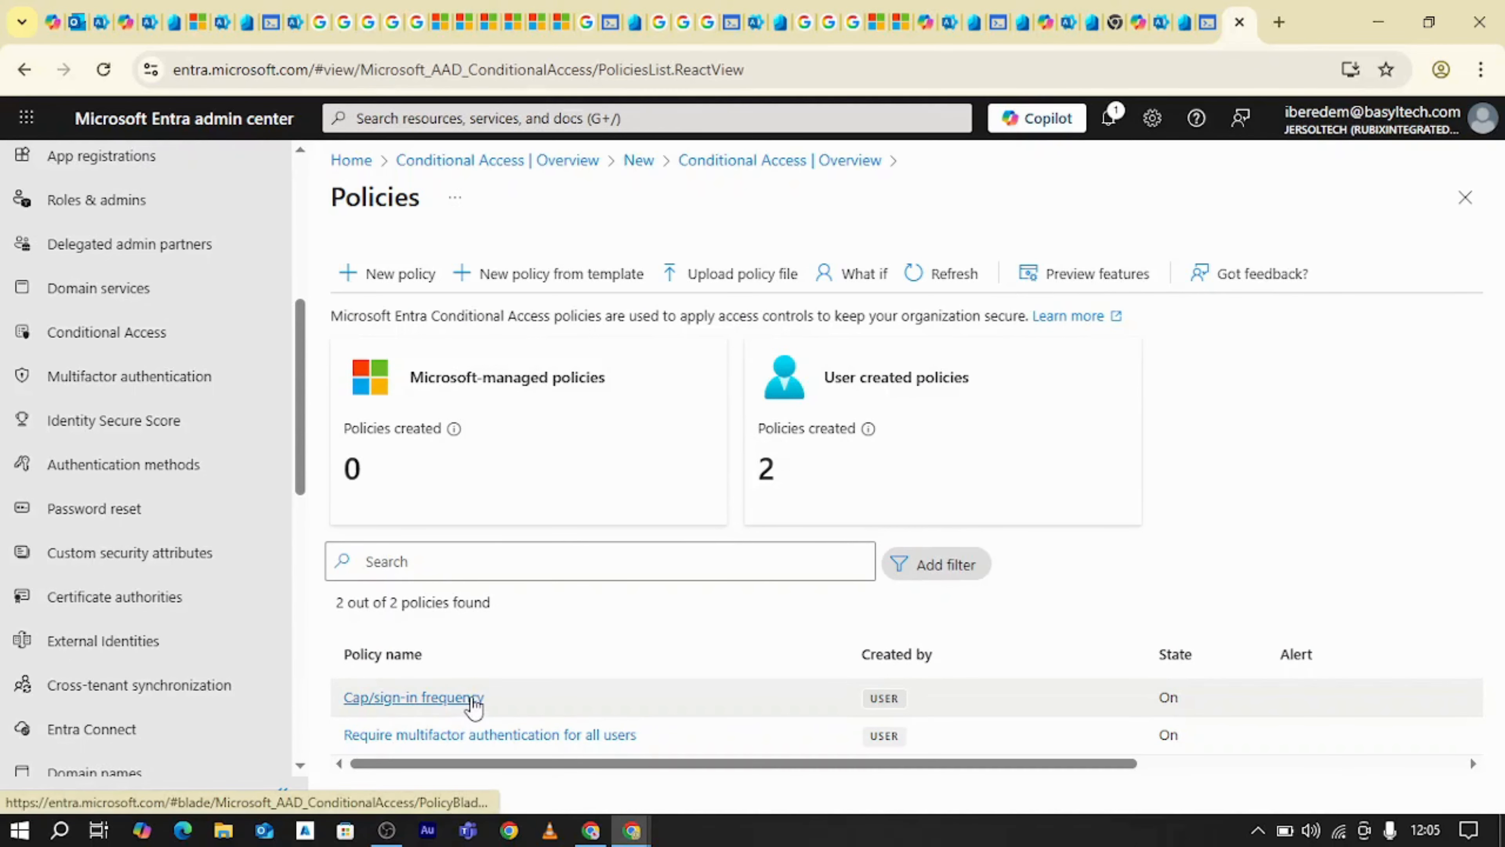
Close the Incognito window showing the Microsoft 365 admin center and reload the Entra Policies page
{"action": "left_click", "coordinate": [603, 830]}
{"action": "left_click", "coordinate": [603, 830]}
{"action": "left_click", "coordinate": [632, 832]}
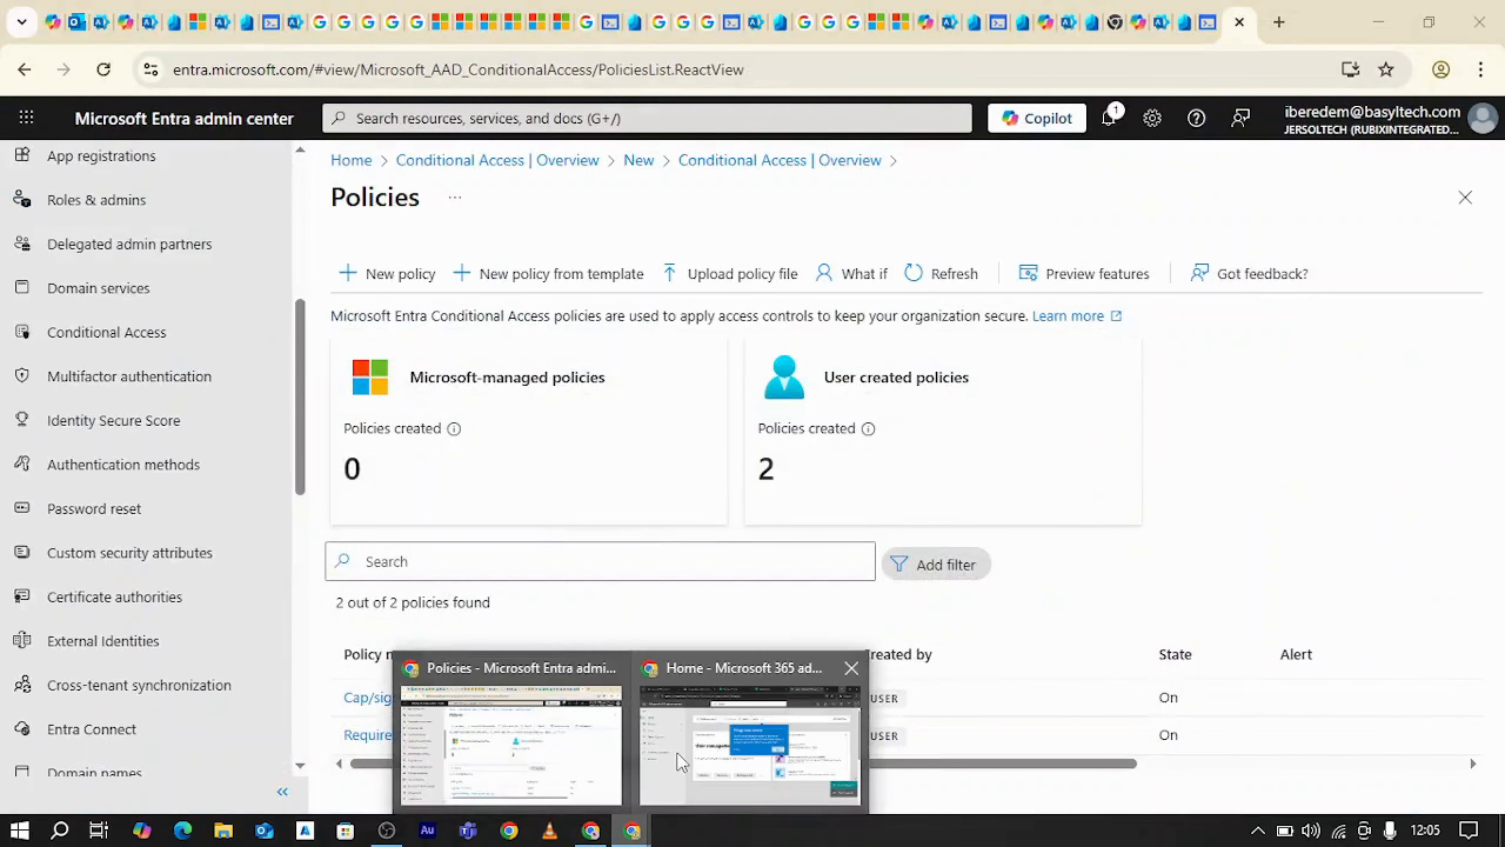
{"action": "left_click", "coordinate": [677, 752]}
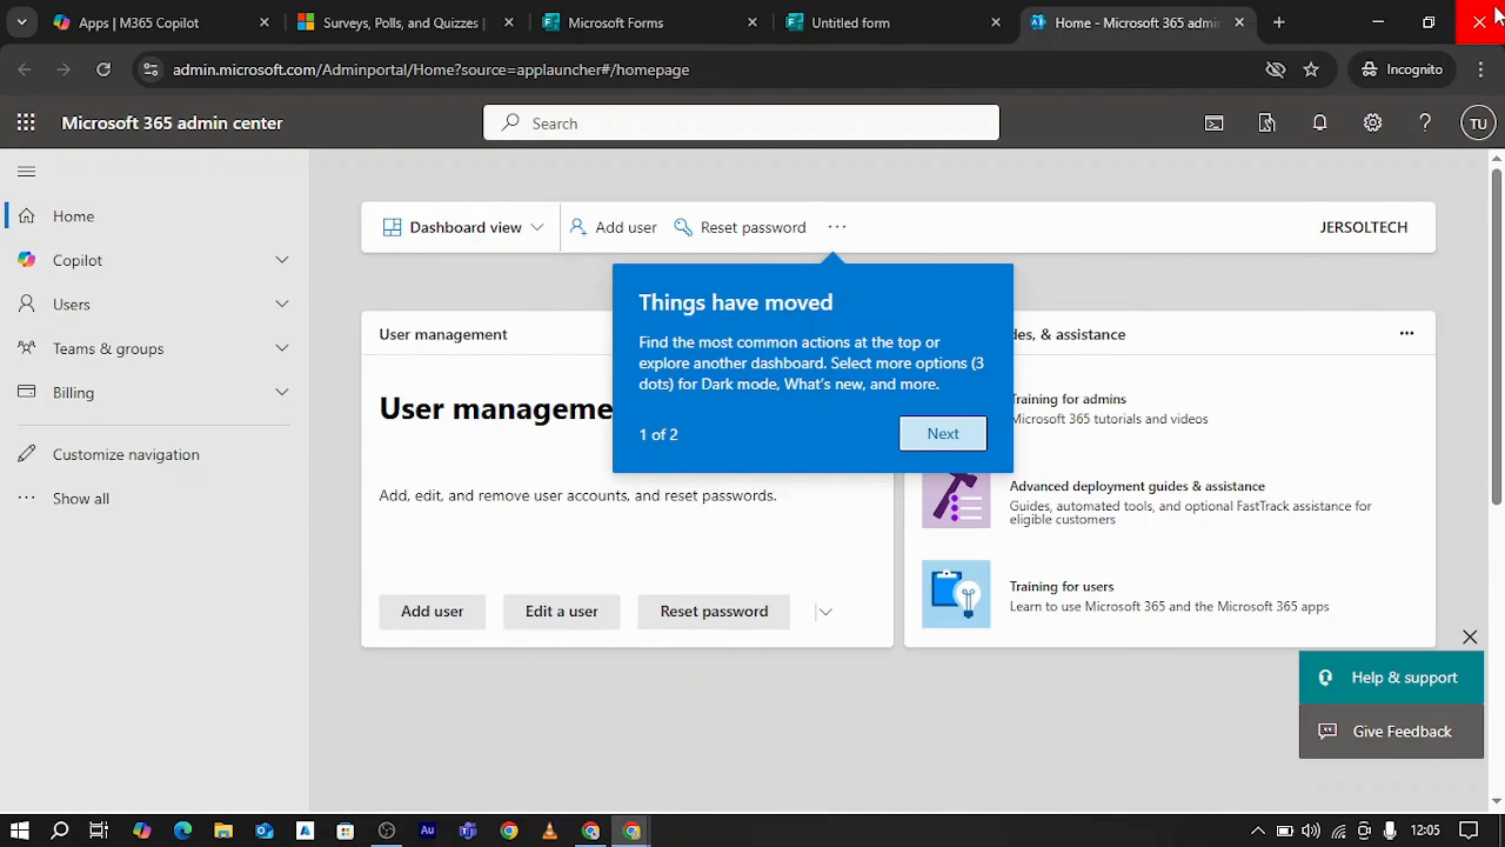
{"action": "left_click", "coordinate": [1493, 16]}
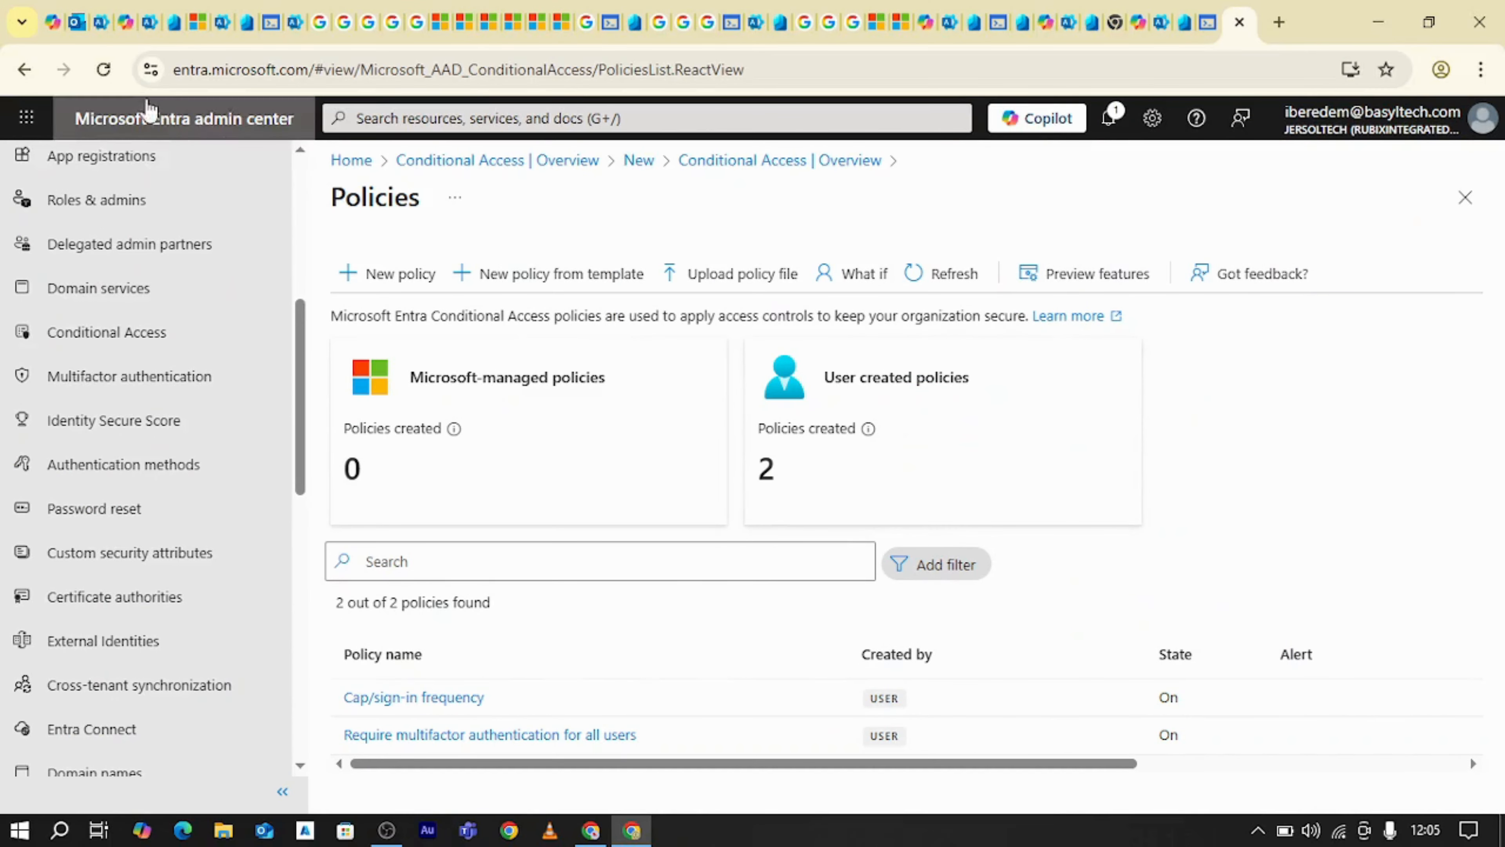
{"action": "left_click", "coordinate": [103, 70]}
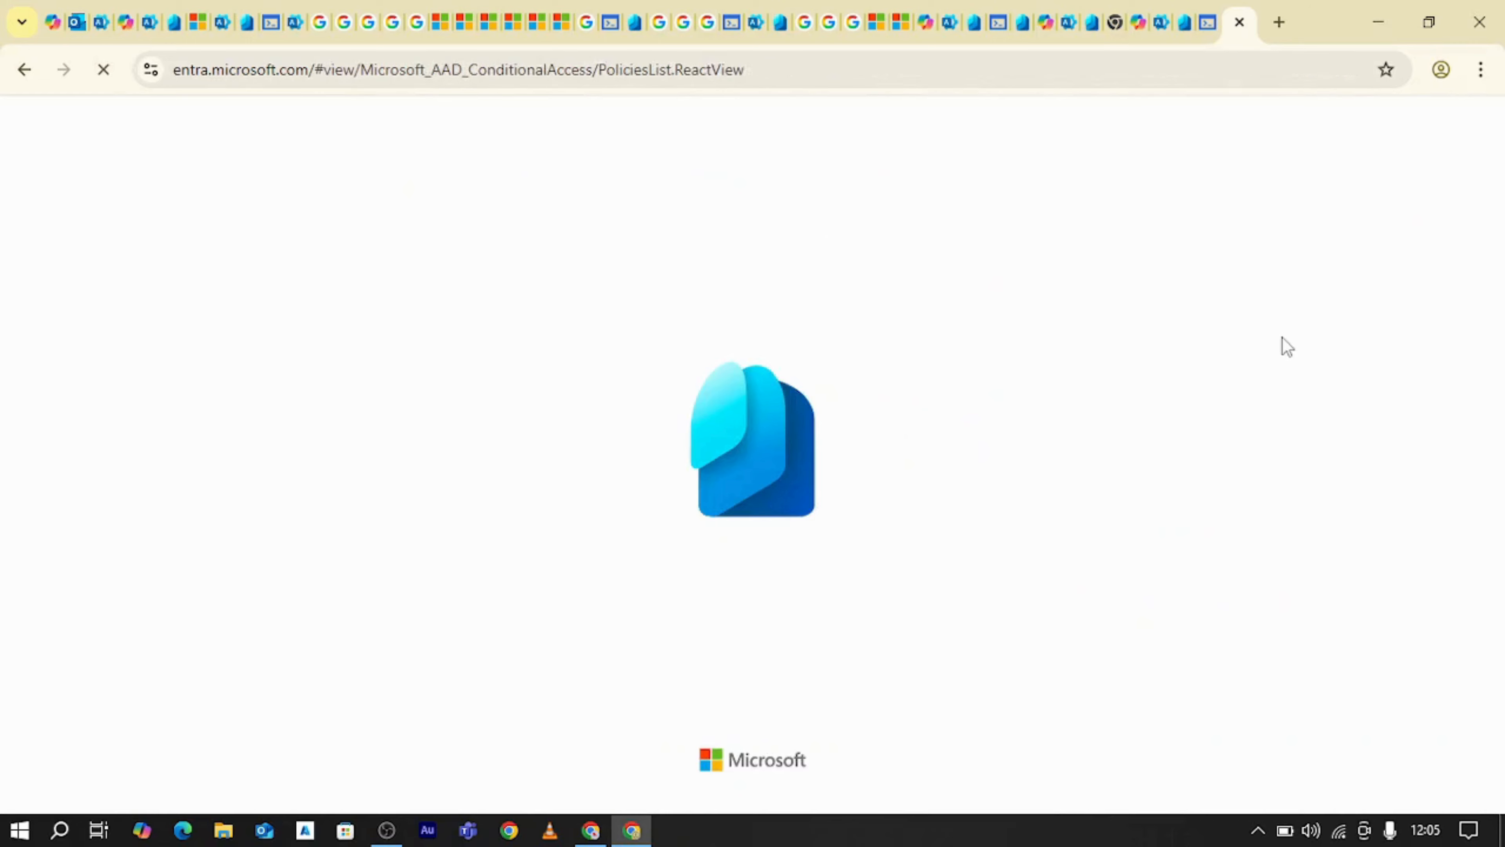
Open a new Incognito window and go to office.com
{"action": "left_click", "coordinate": [1480, 70]}
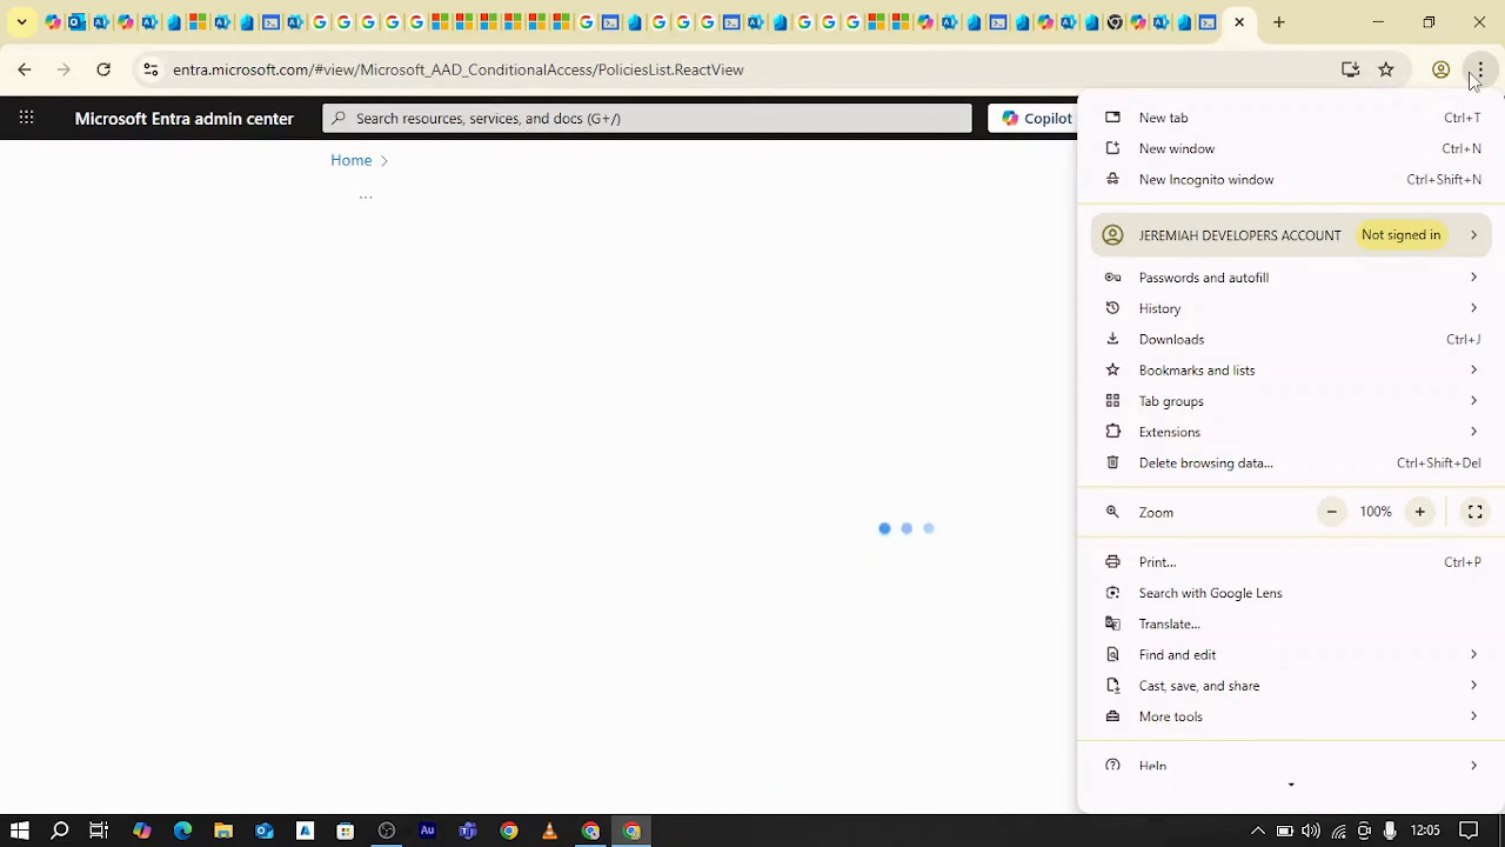
{"action": "left_click", "coordinate": [1176, 185]}
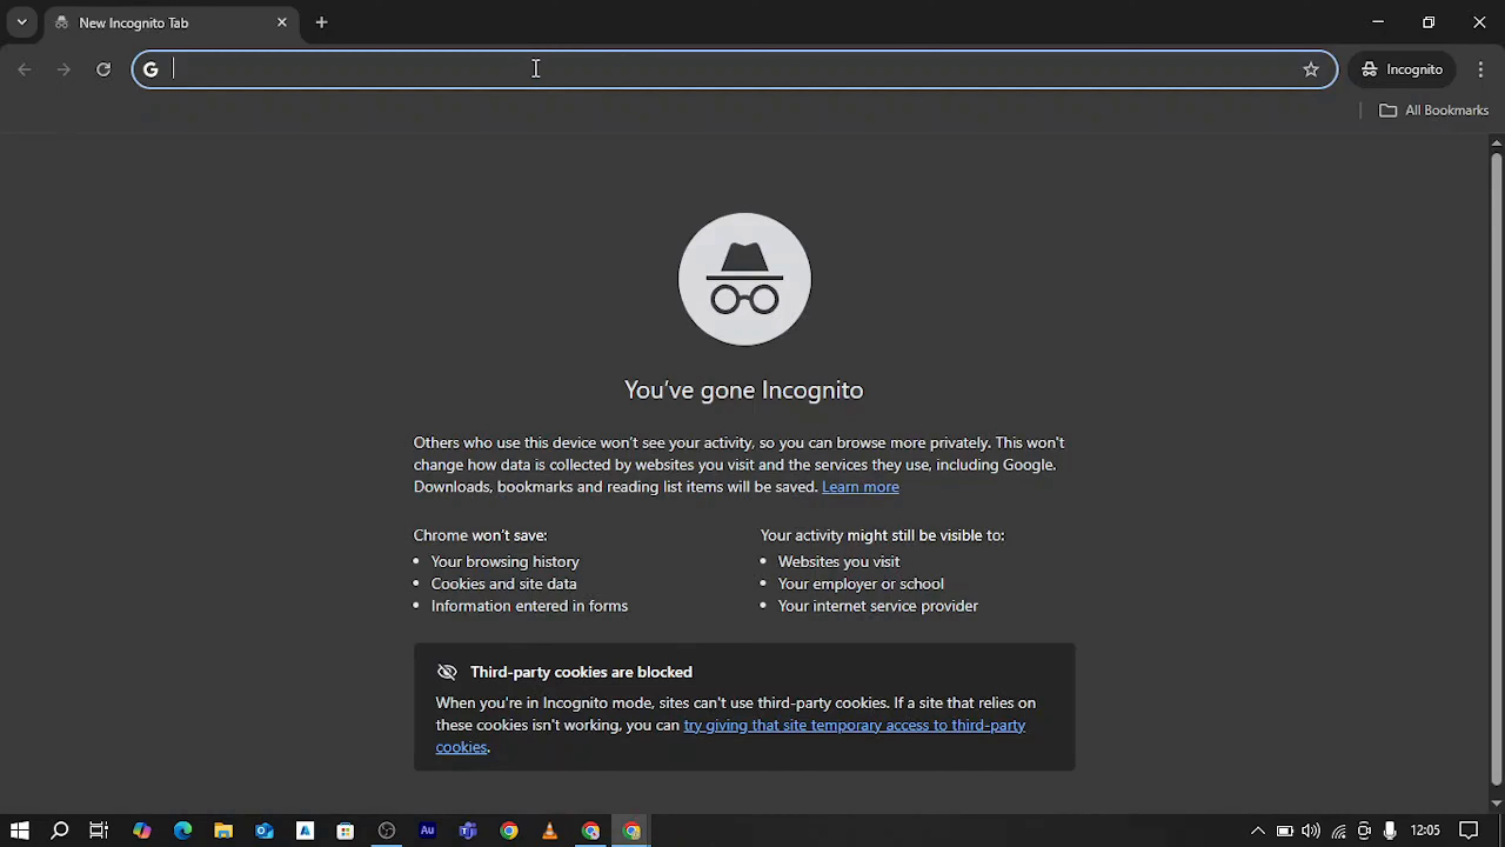
{"action": "type", "text": "OFFICE.com"}
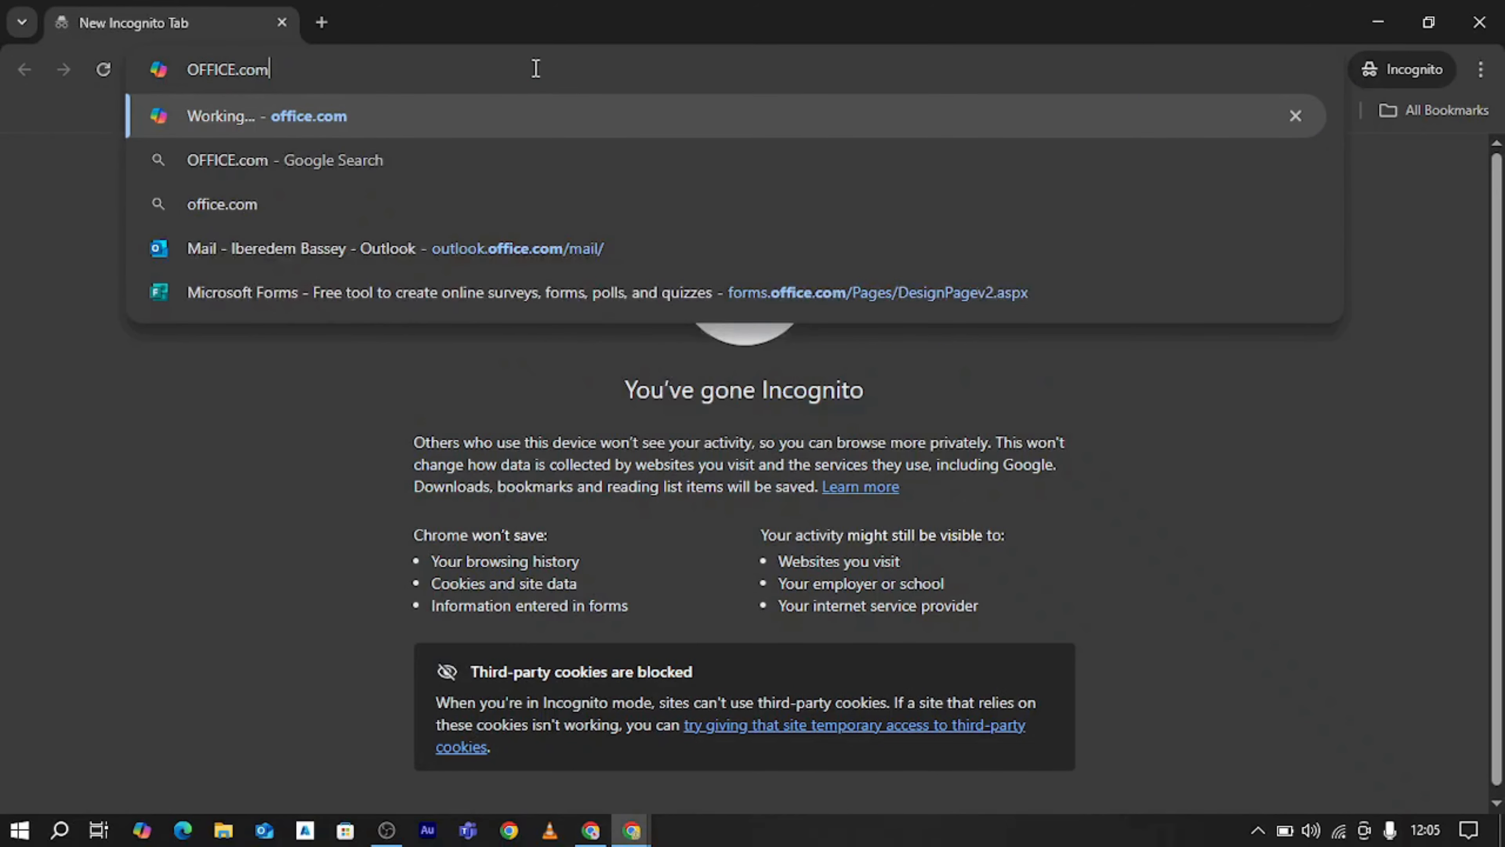
{"action": "key", "text": "Return"}
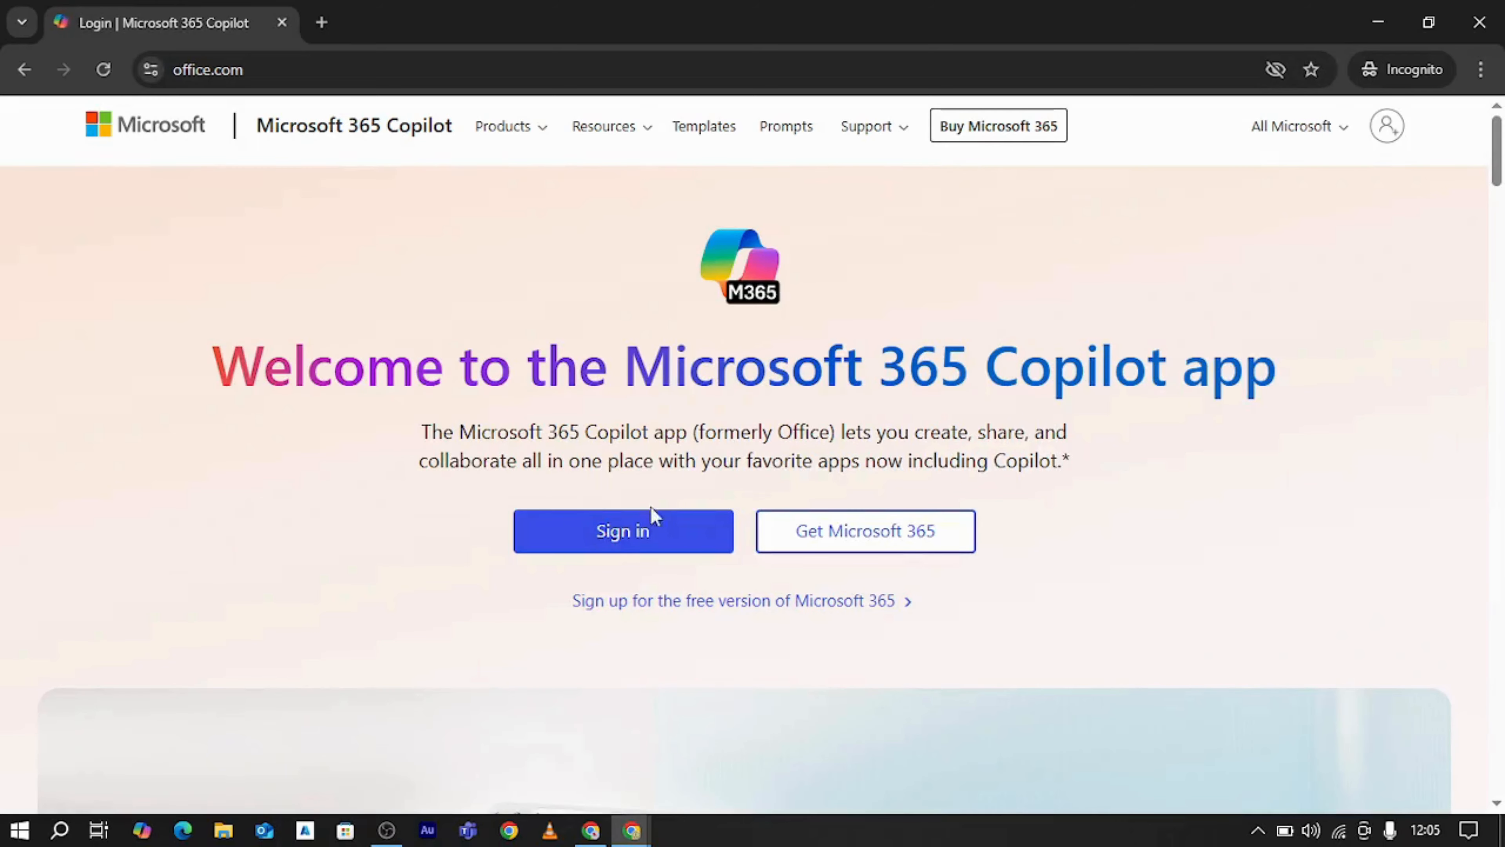
Sign in to Microsoft 365 with the test user's e-mail and account password, and choose to stay signed in
{"action": "left_click", "coordinate": [638, 542]}
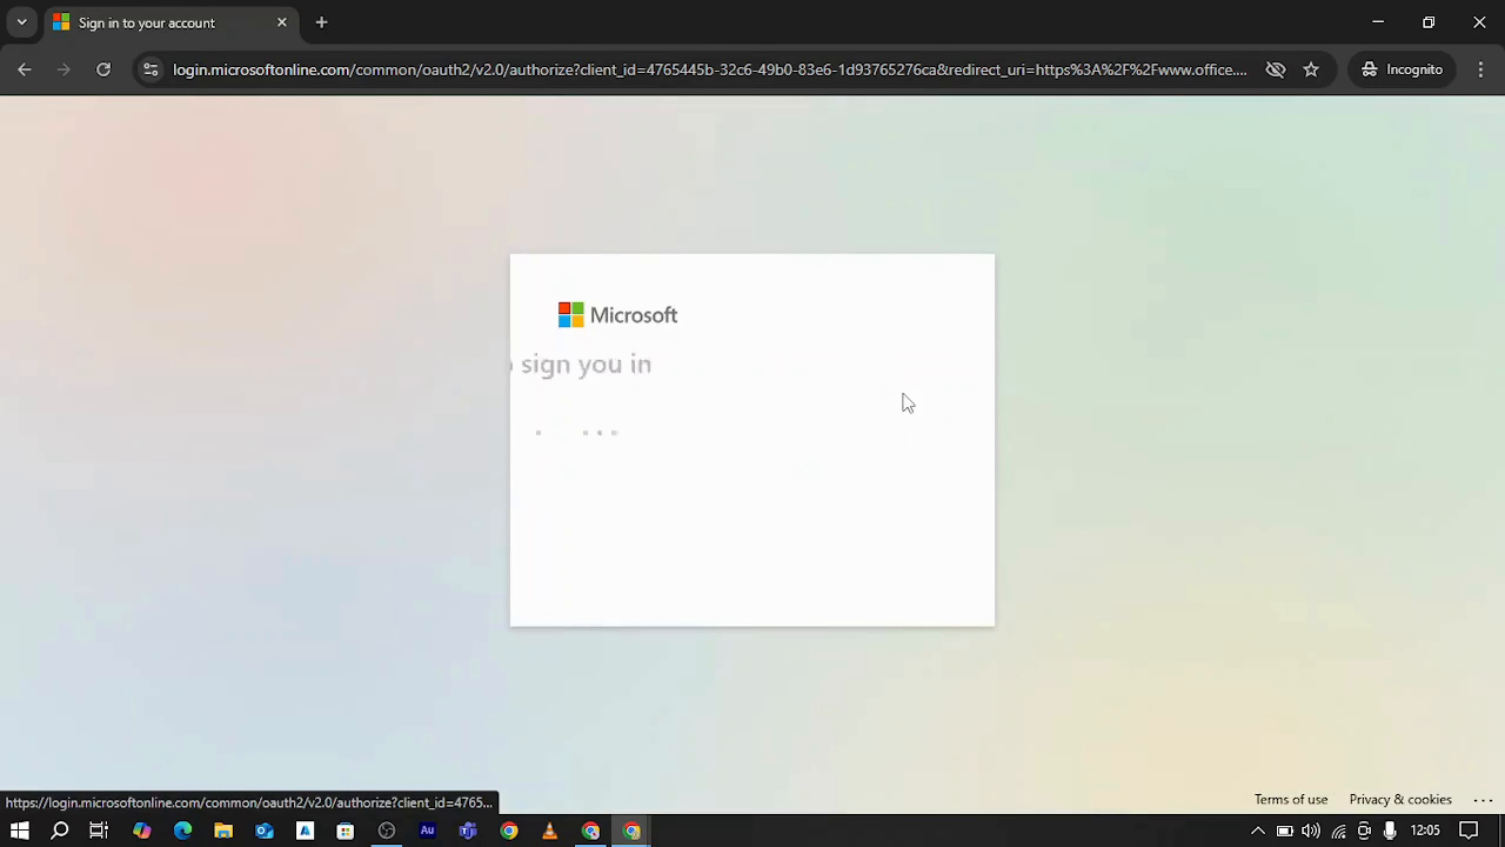
{"action": "left_click", "coordinate": [619, 398]}
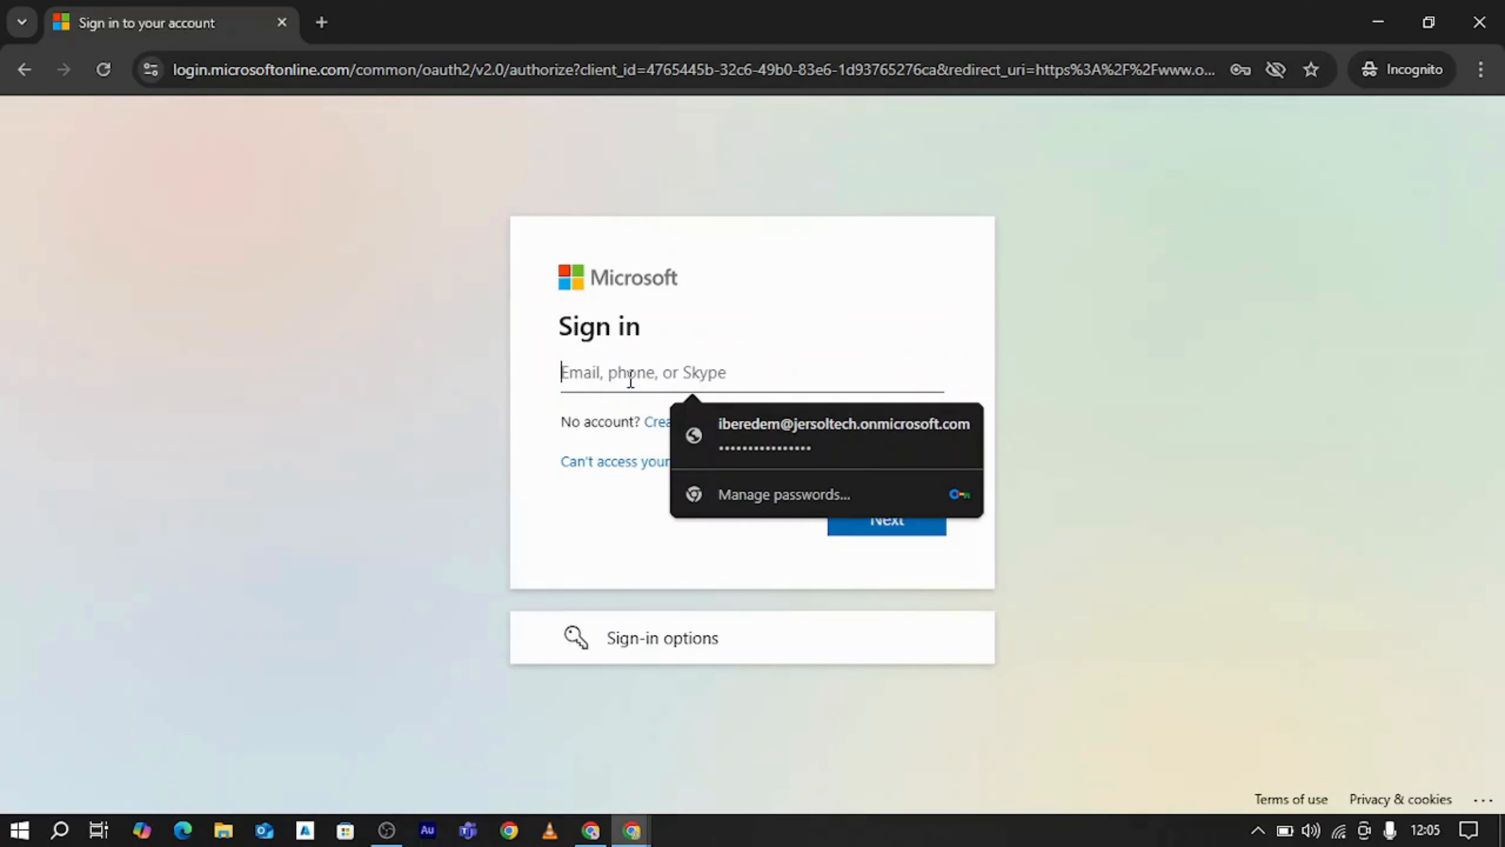
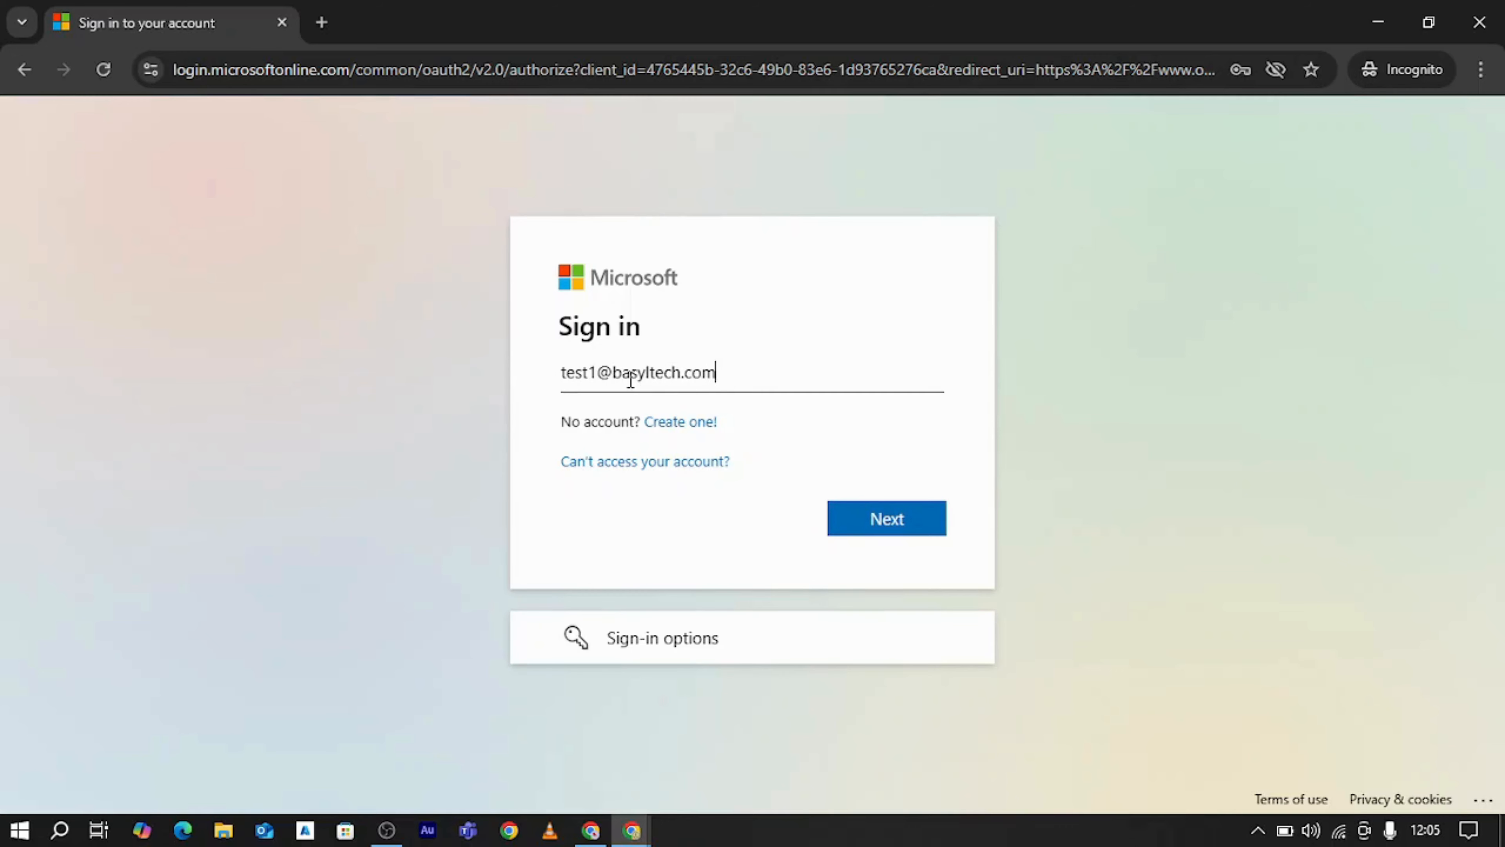
{"action": "key", "text": "Return"}
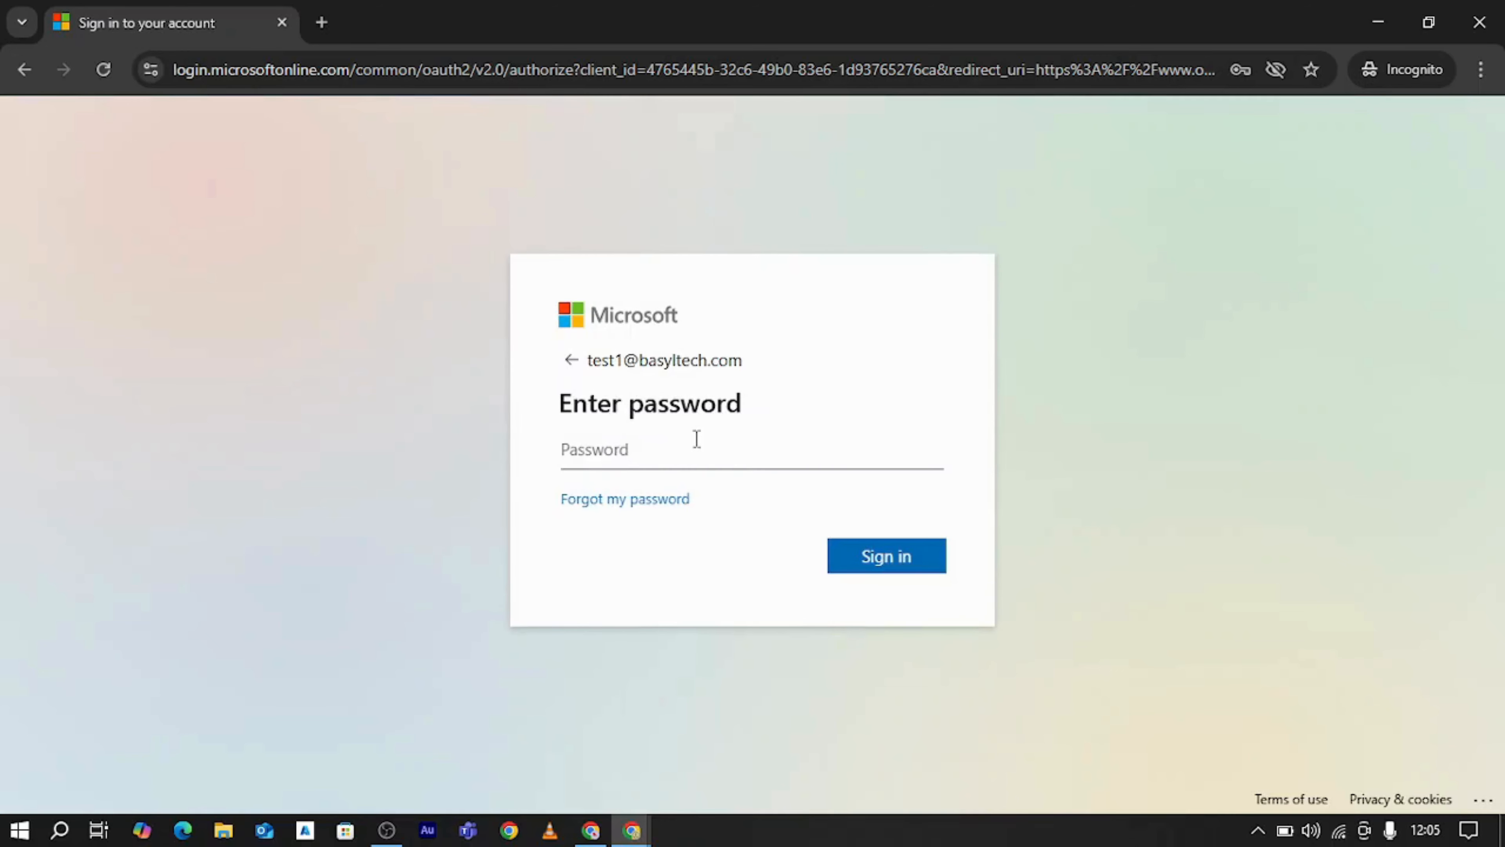
{"action": "type", "text": "••••••••••••"}
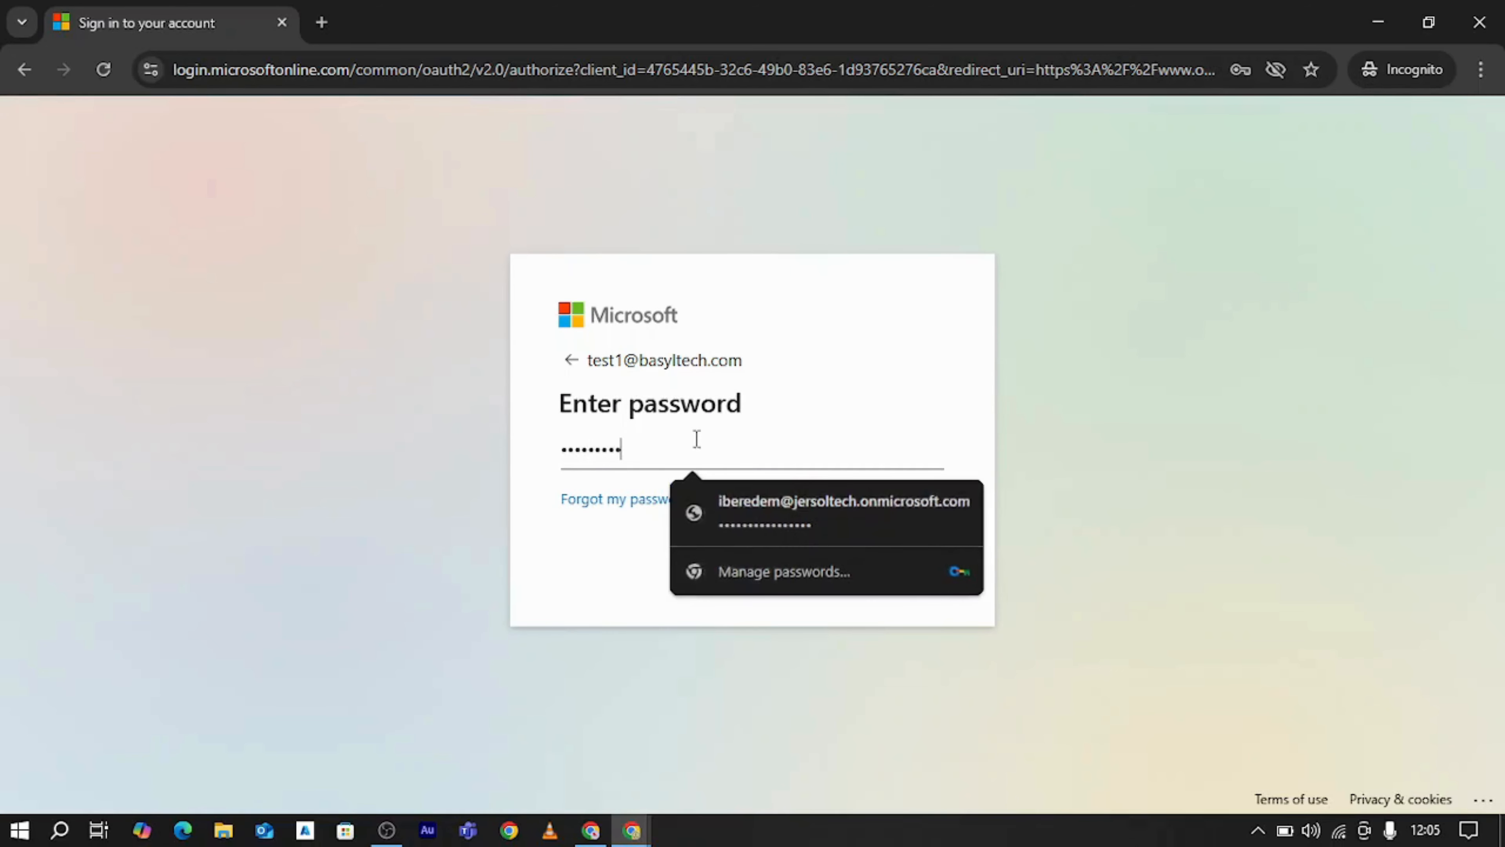
{"action": "key", "text": "Return"}
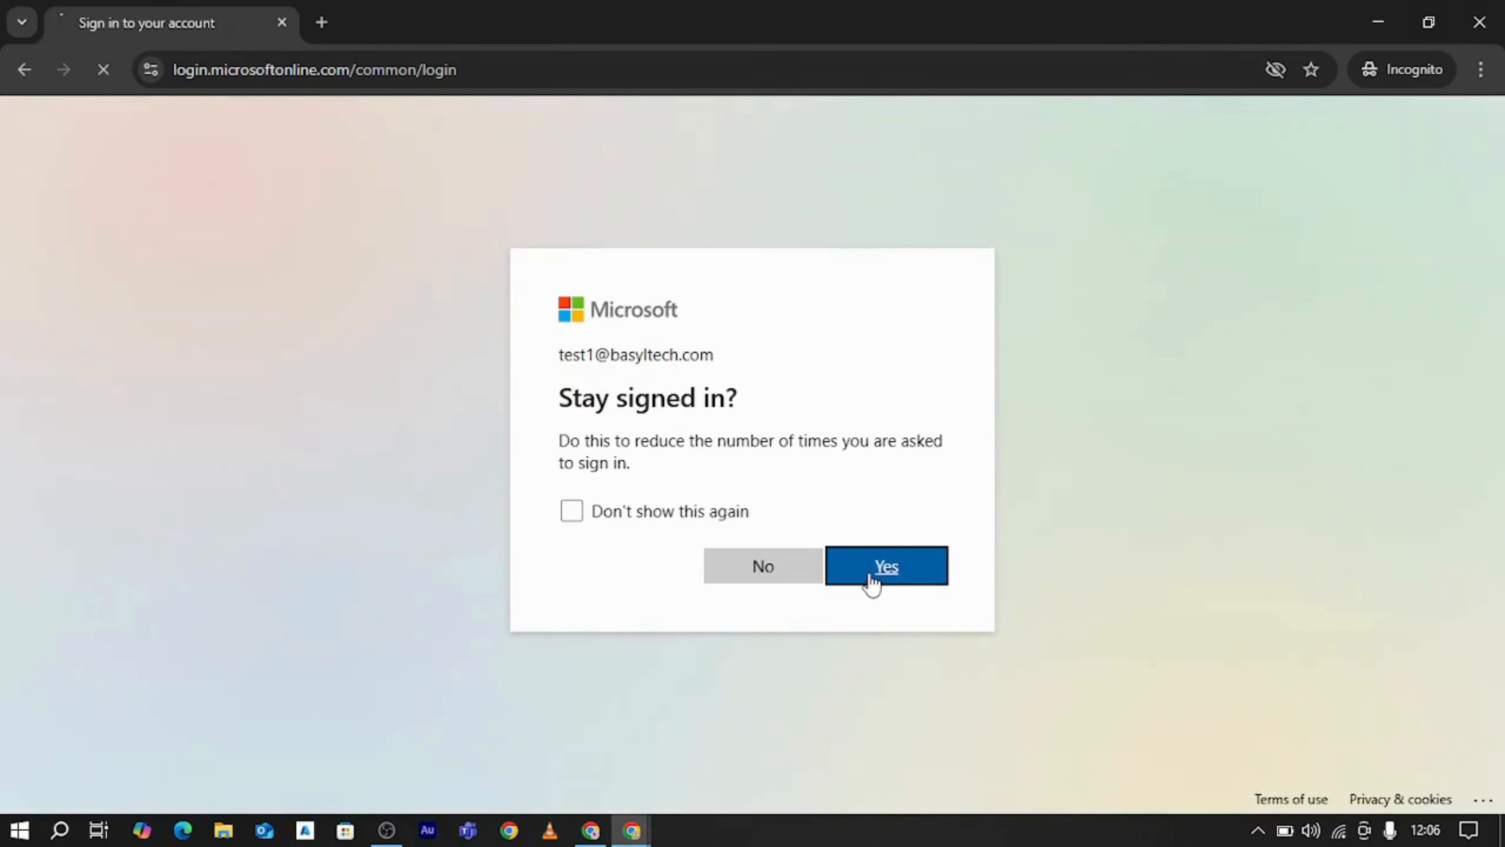
{"action": "left_click", "coordinate": [870, 578]}
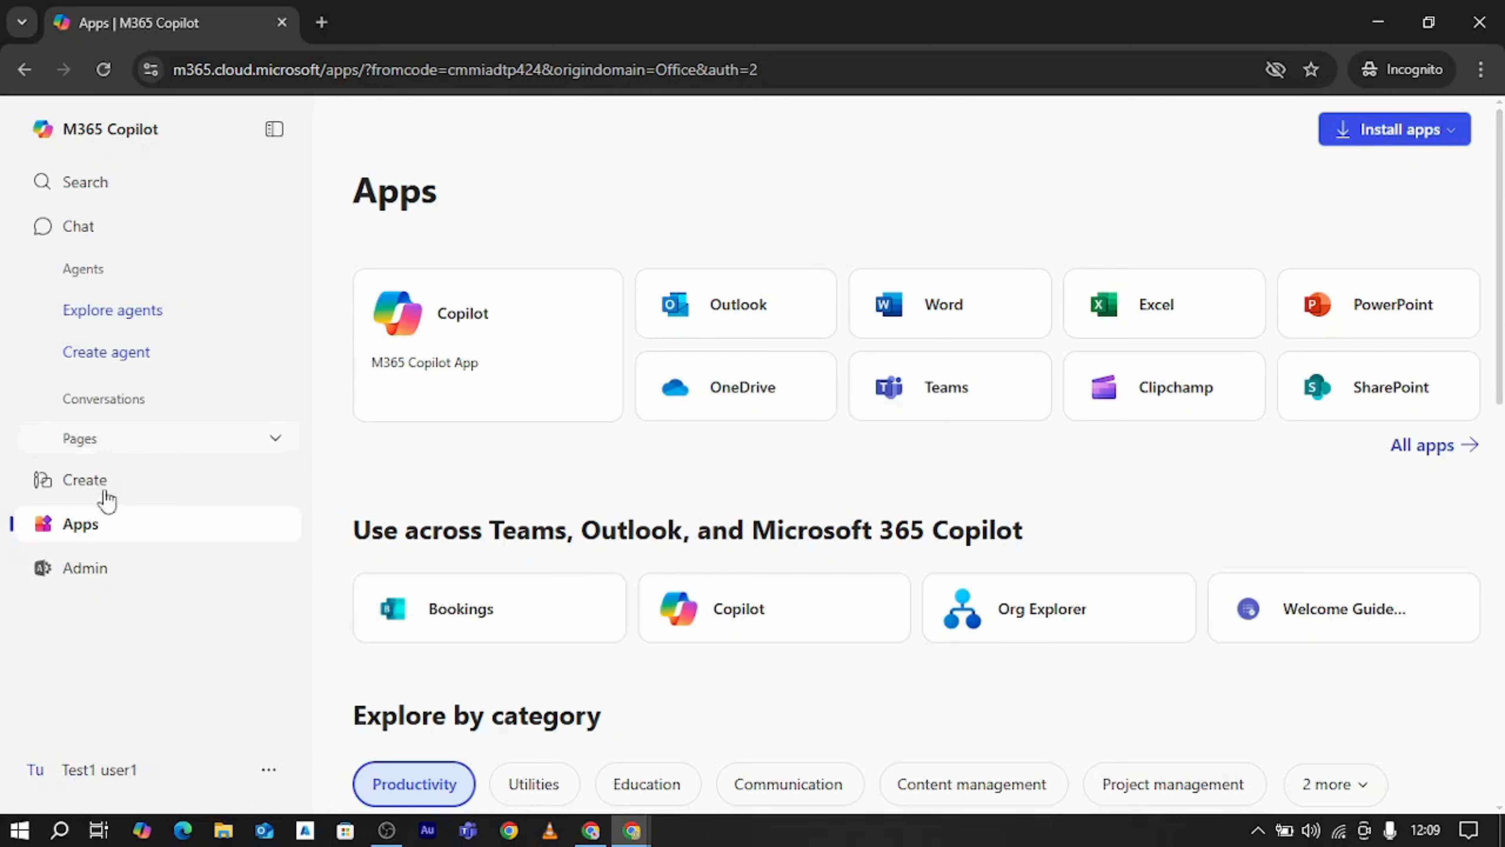
Open the Admin app as the test user, reload the Entra Policies page, and return to the Incognito window to check admin access
{"action": "left_click", "coordinate": [86, 568]}
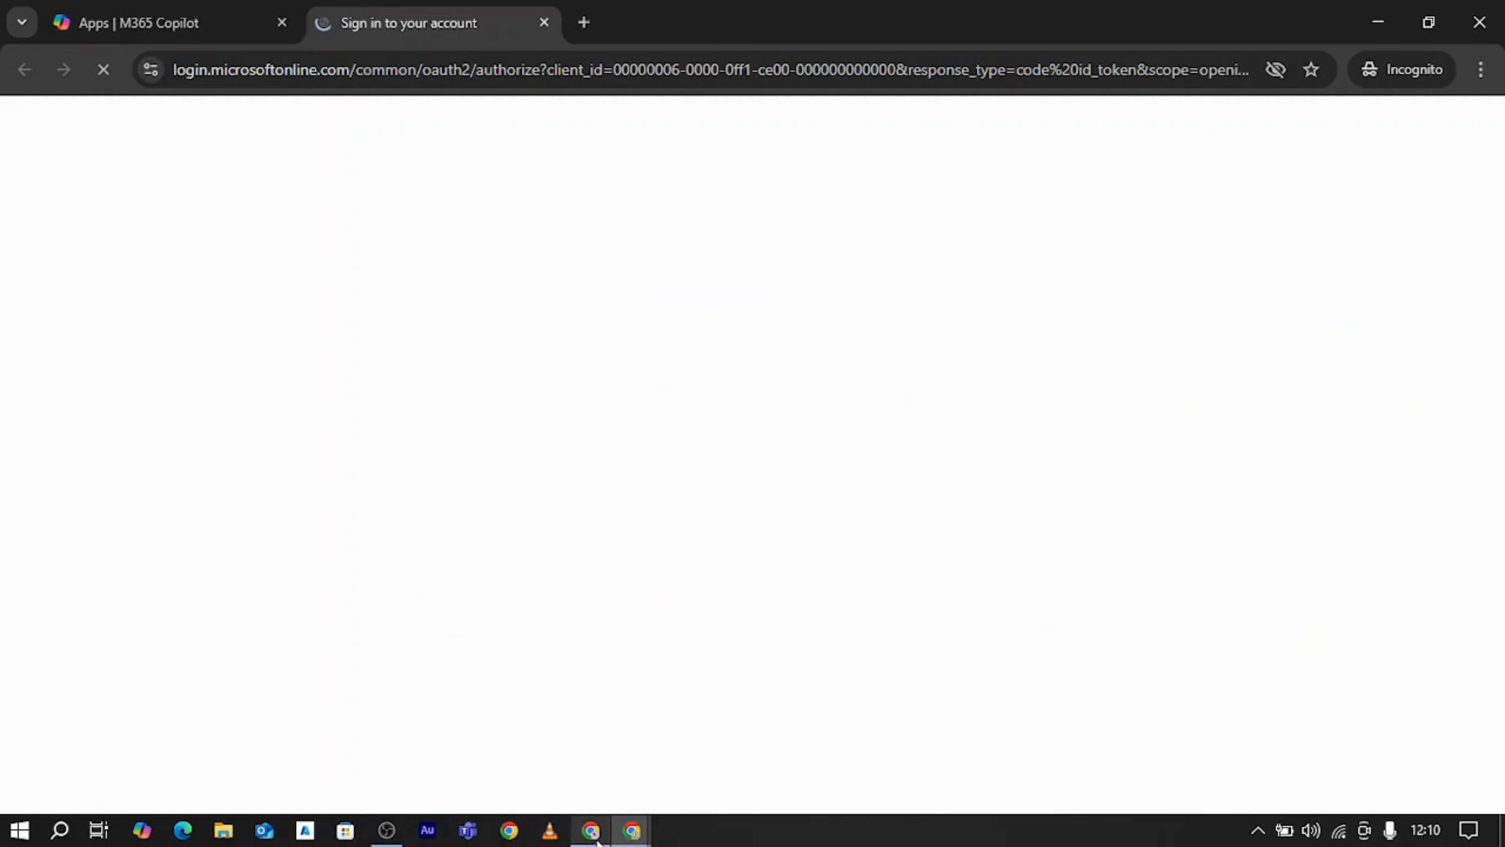
{"action": "mouse_move", "coordinate": [632, 831]}
{"action": "left_click", "coordinate": [537, 757]}
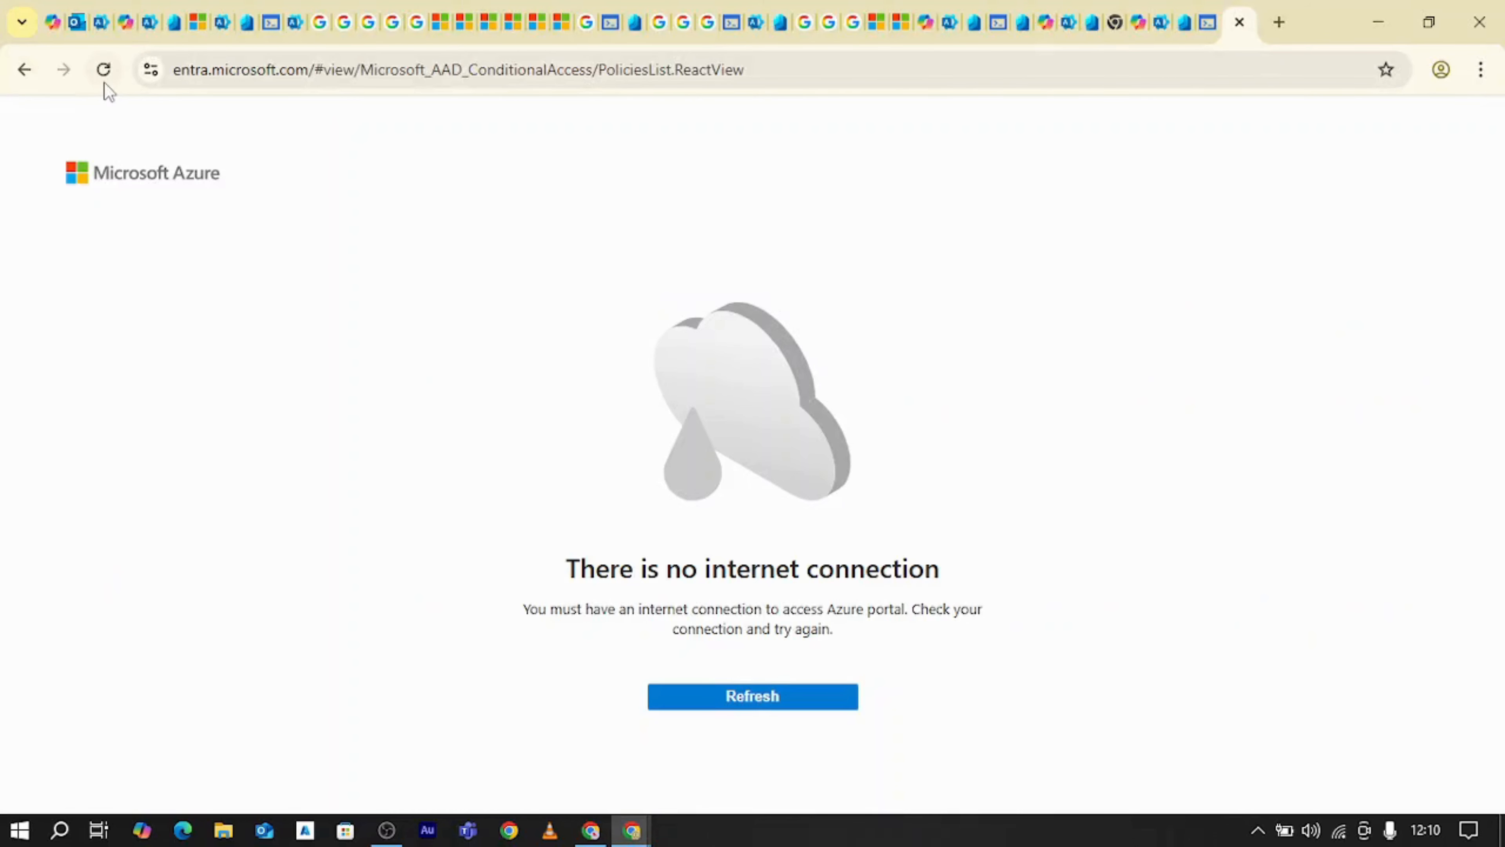
{"action": "left_click", "coordinate": [105, 71]}
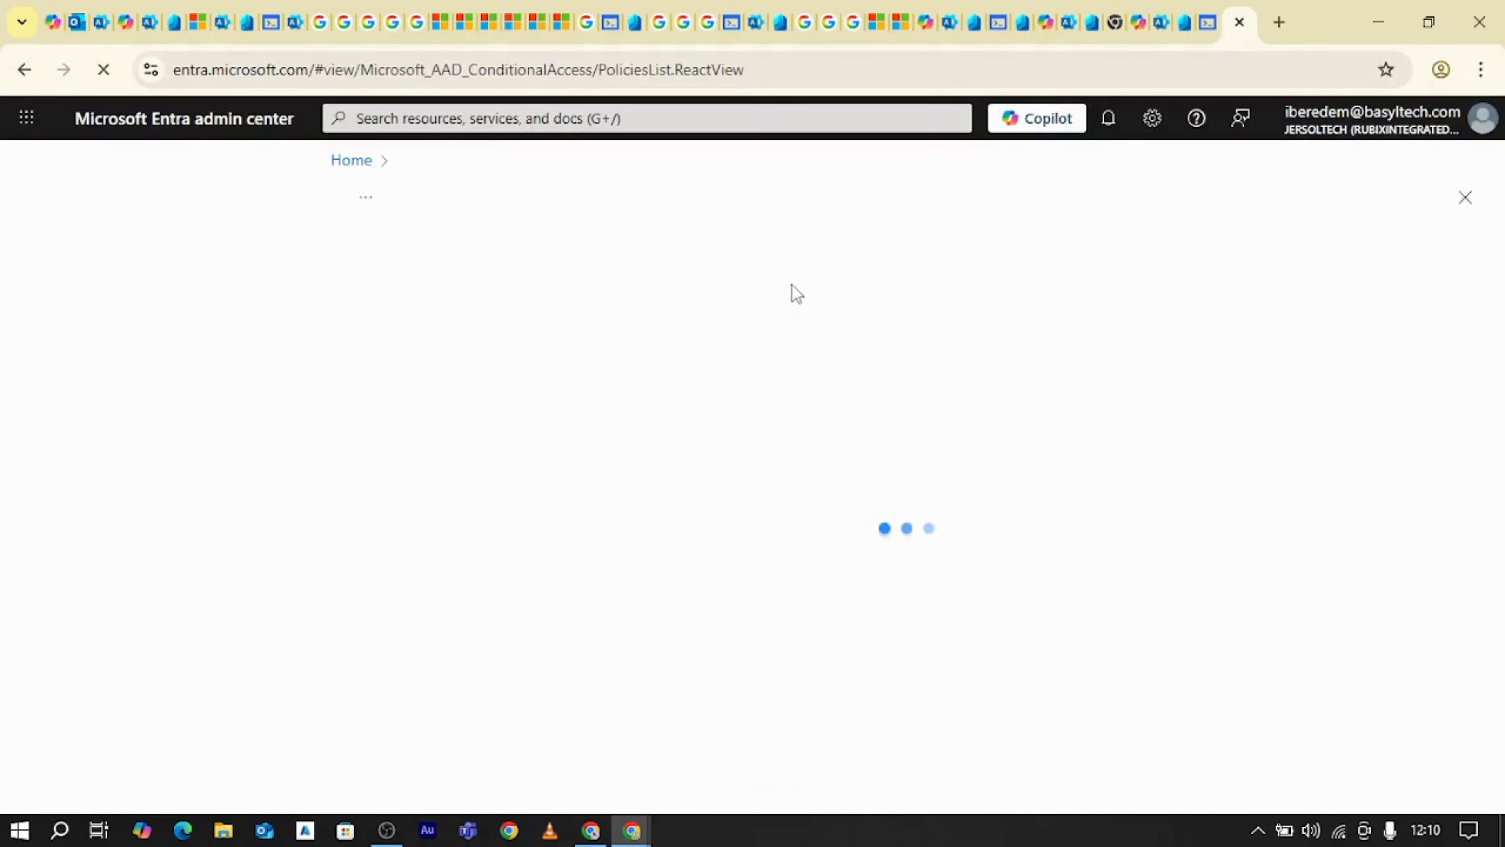
{"action": "left_click", "coordinate": [631, 829]}
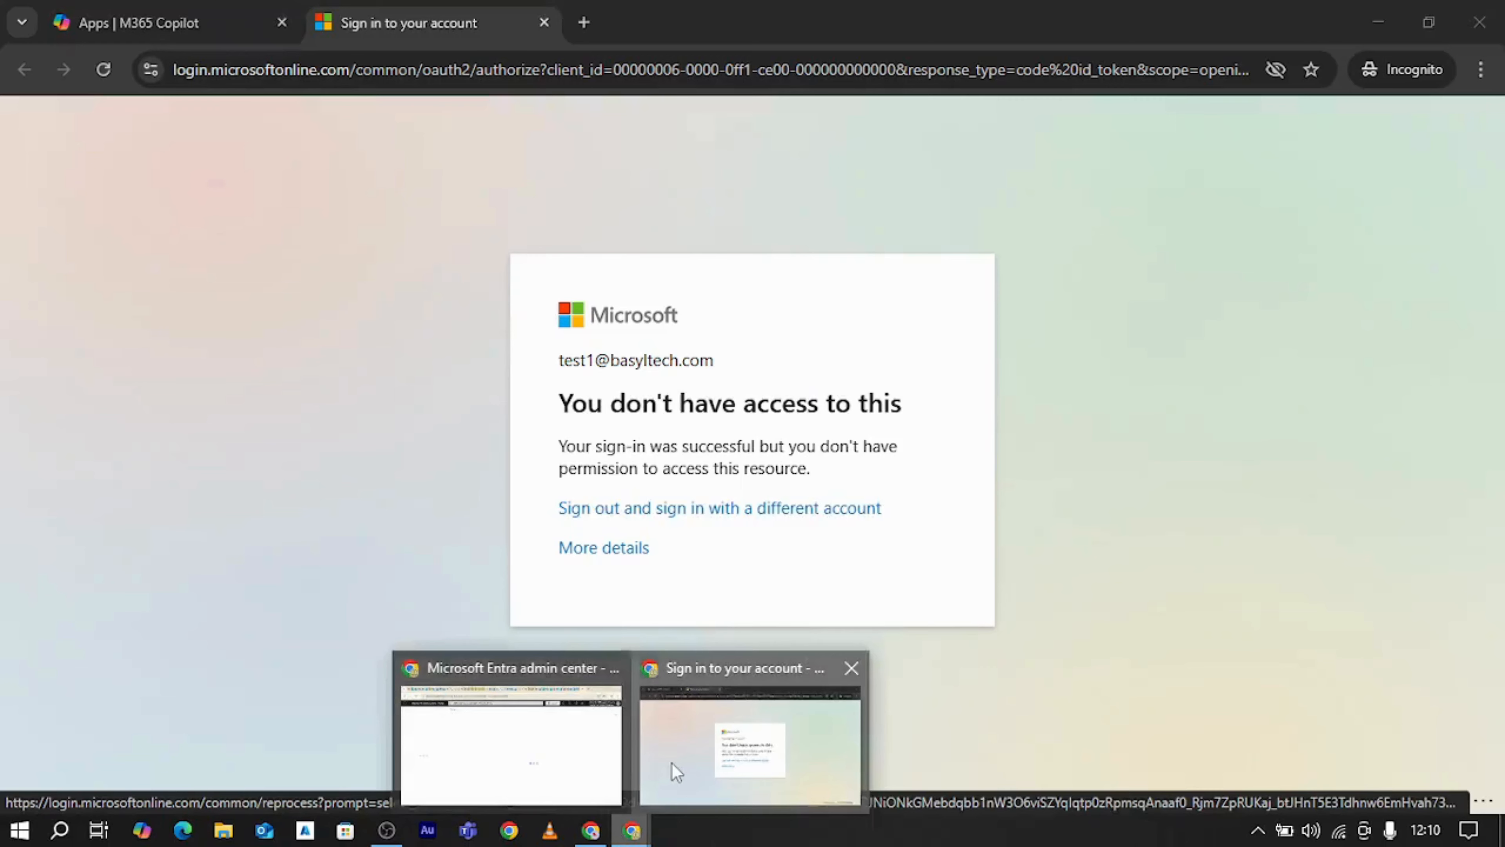
{"action": "left_click", "coordinate": [672, 764]}
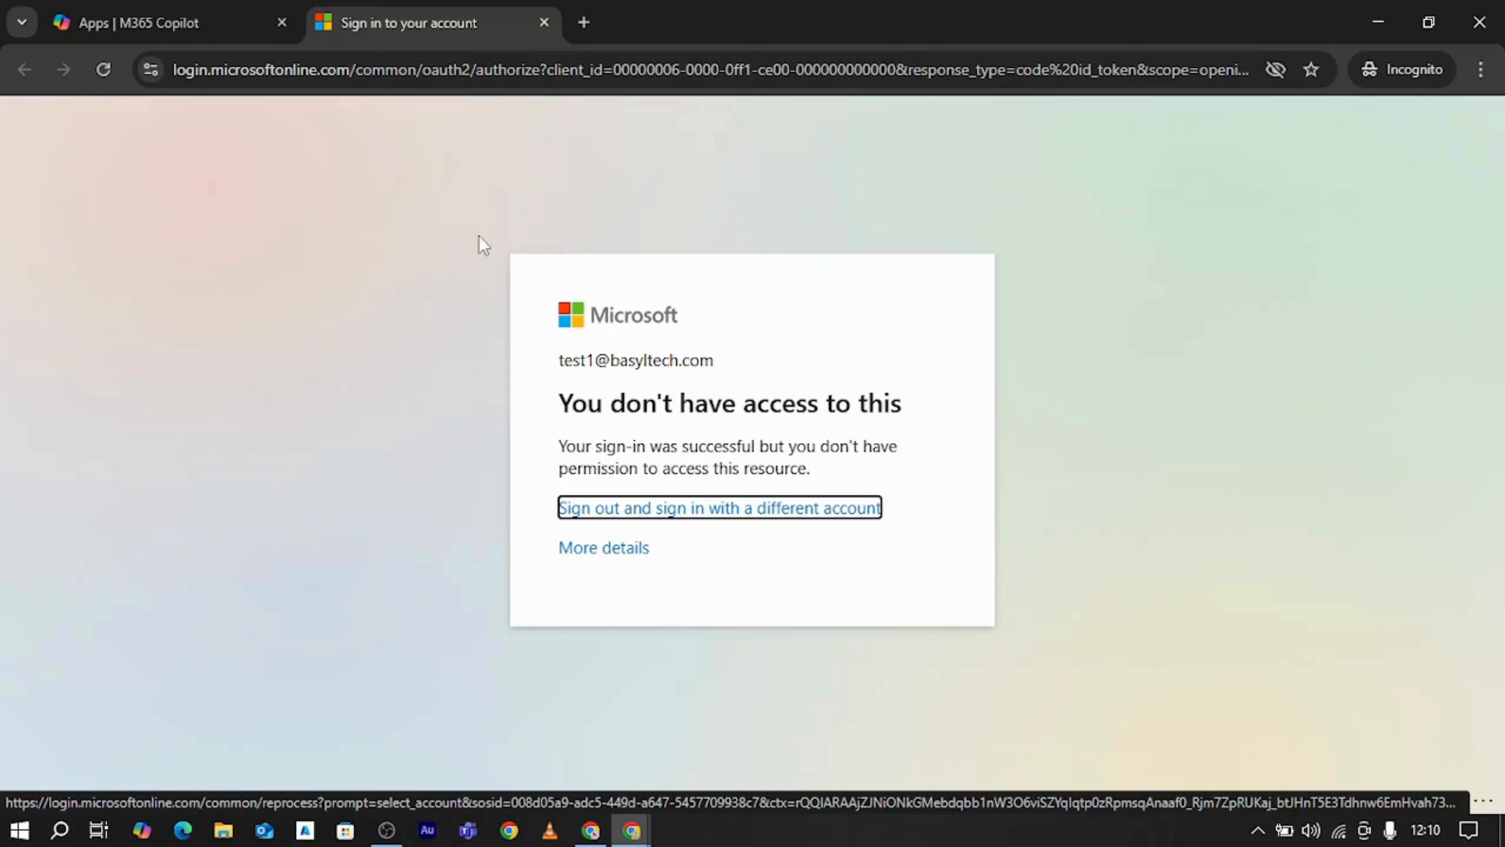
Open Forms from the Productivity apps on the M365 Copilot Apps page and check whether the test user can access it
{"action": "left_click", "coordinate": [126, 27]}
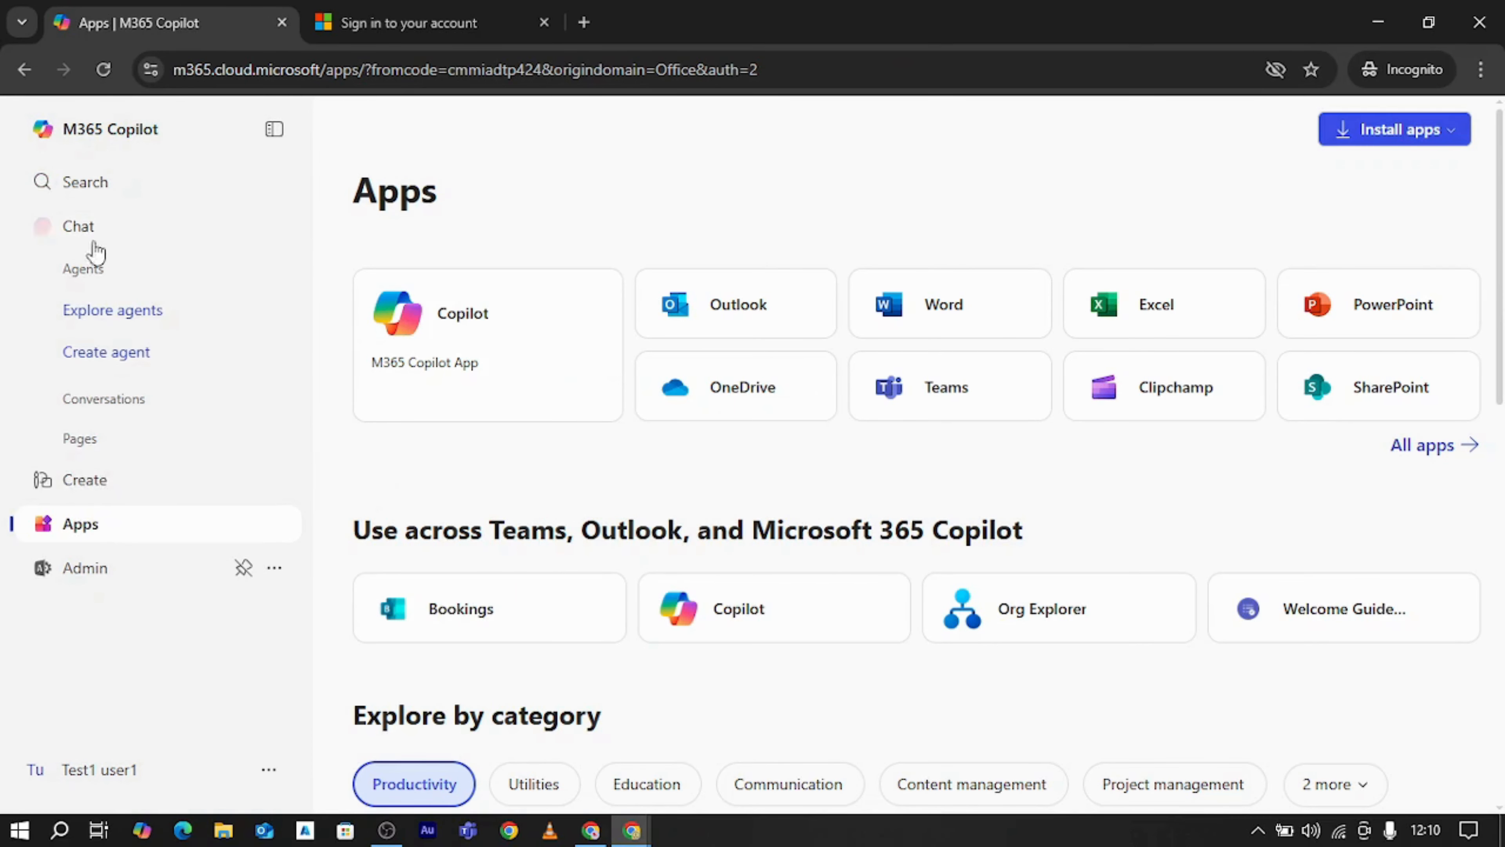
{"action": "scroll", "coordinate": [972, 494], "scroll_direction": "down", "scroll_amount": 10}
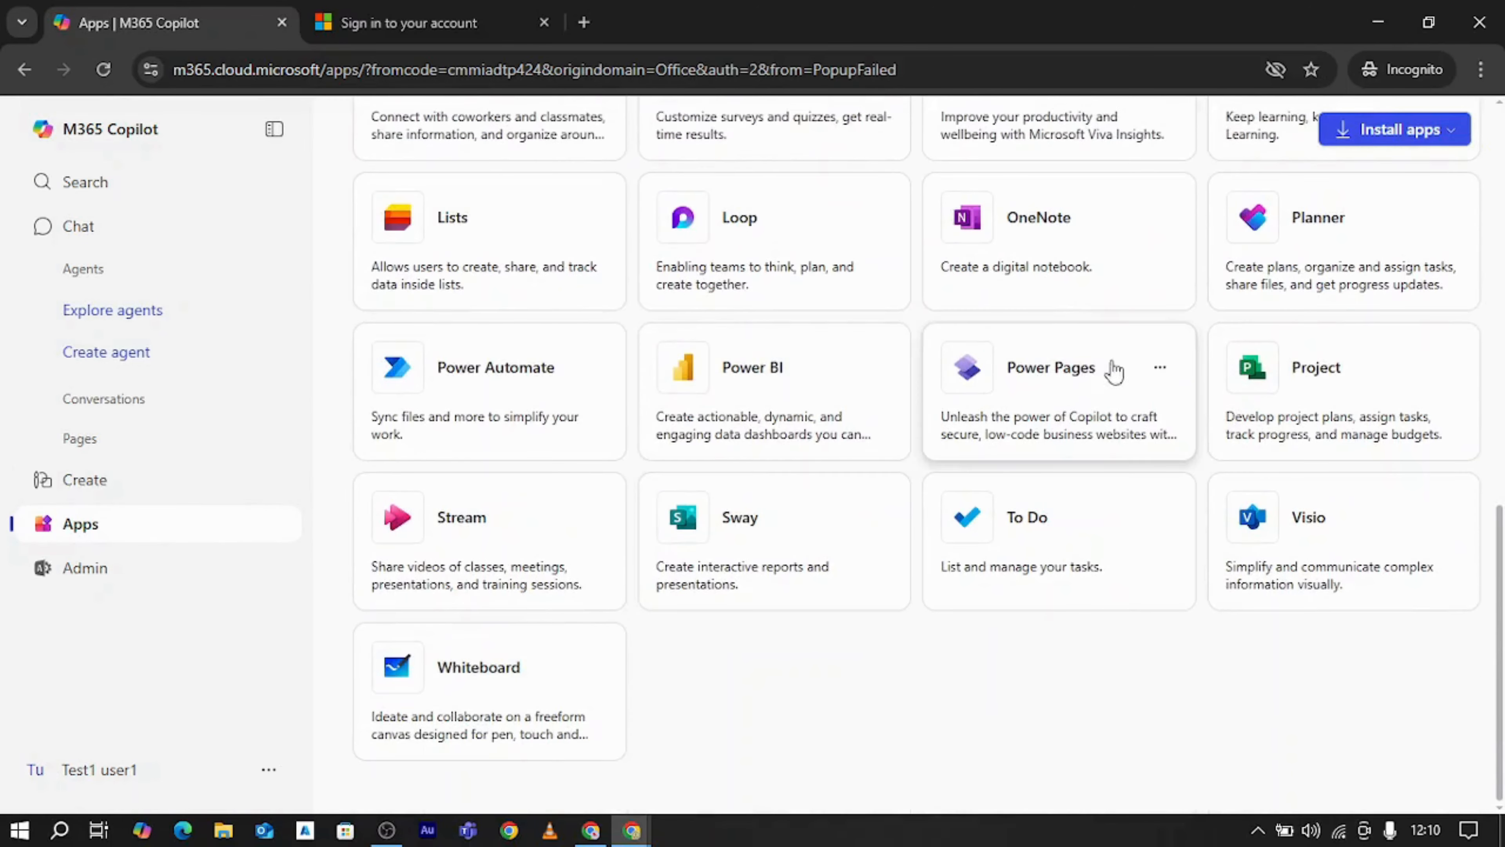
{"action": "scroll", "coordinate": [1125, 363], "scroll_direction": "up", "scroll_amount": 5}
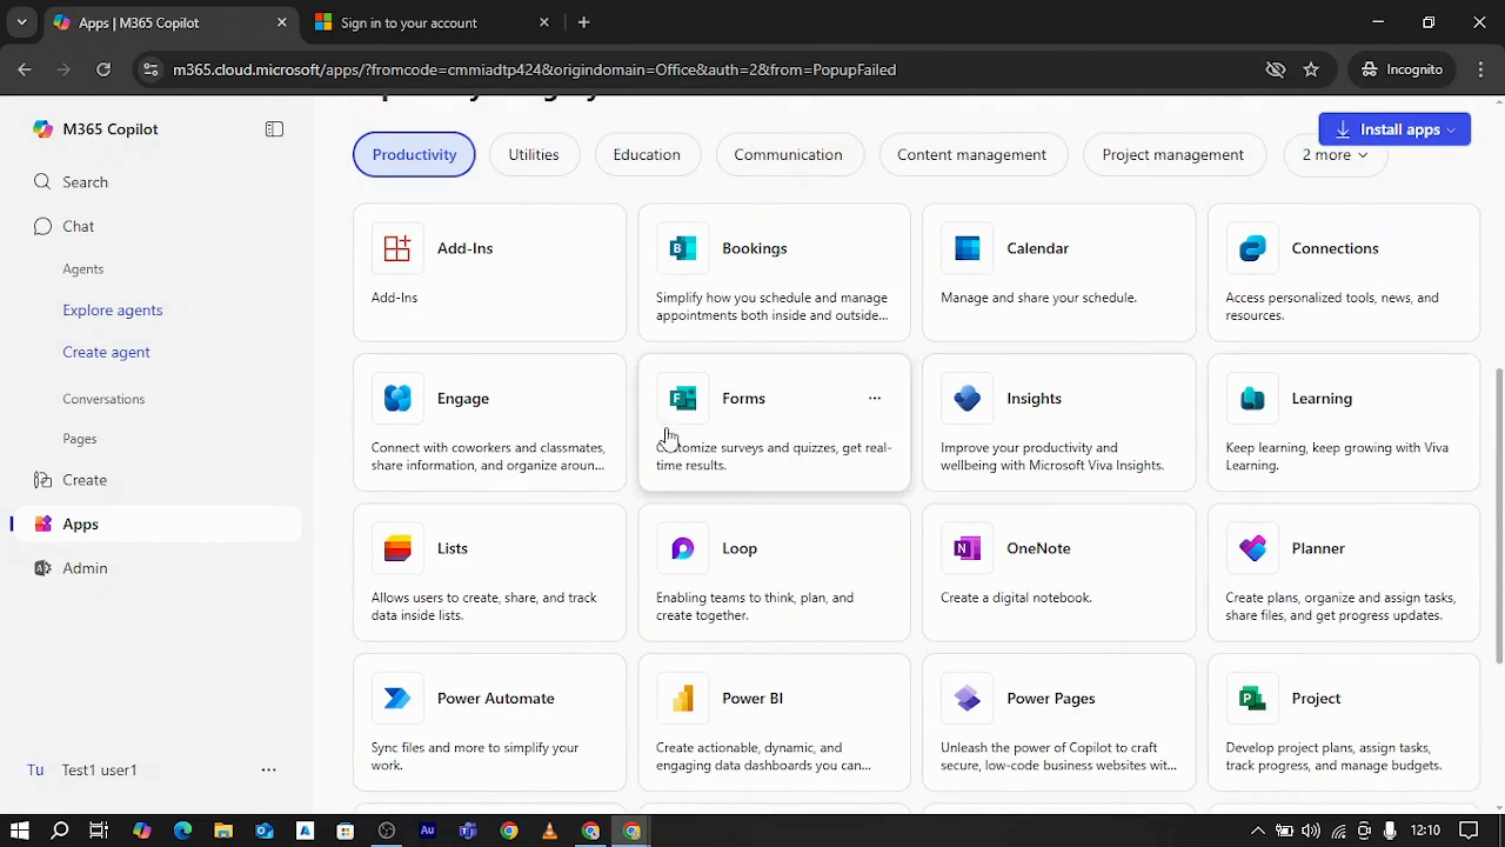
{"action": "left_click", "coordinate": [758, 446]}
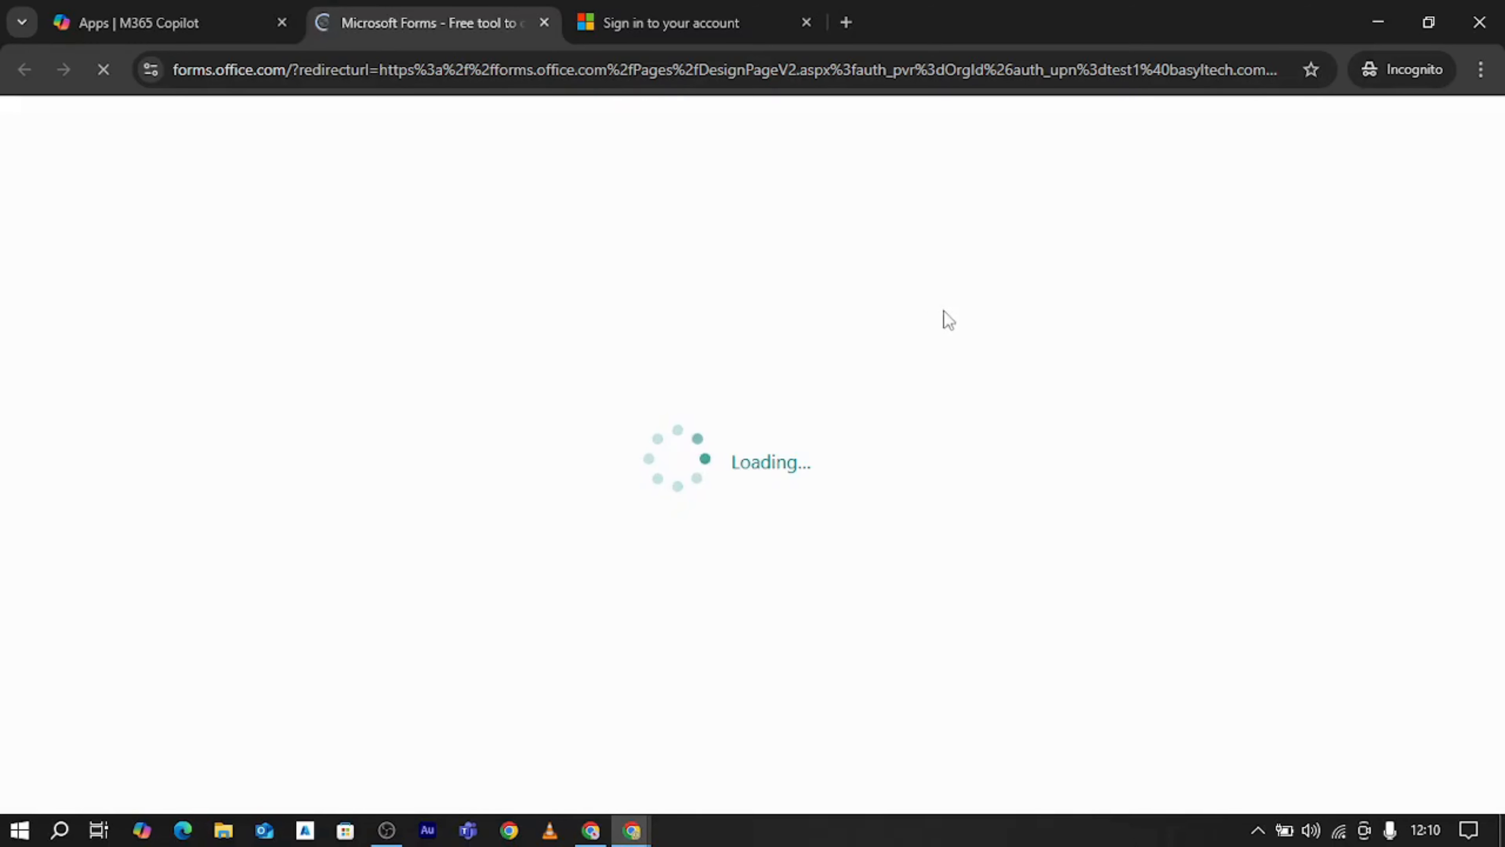
{"action": "left_click", "coordinate": [168, 6]}
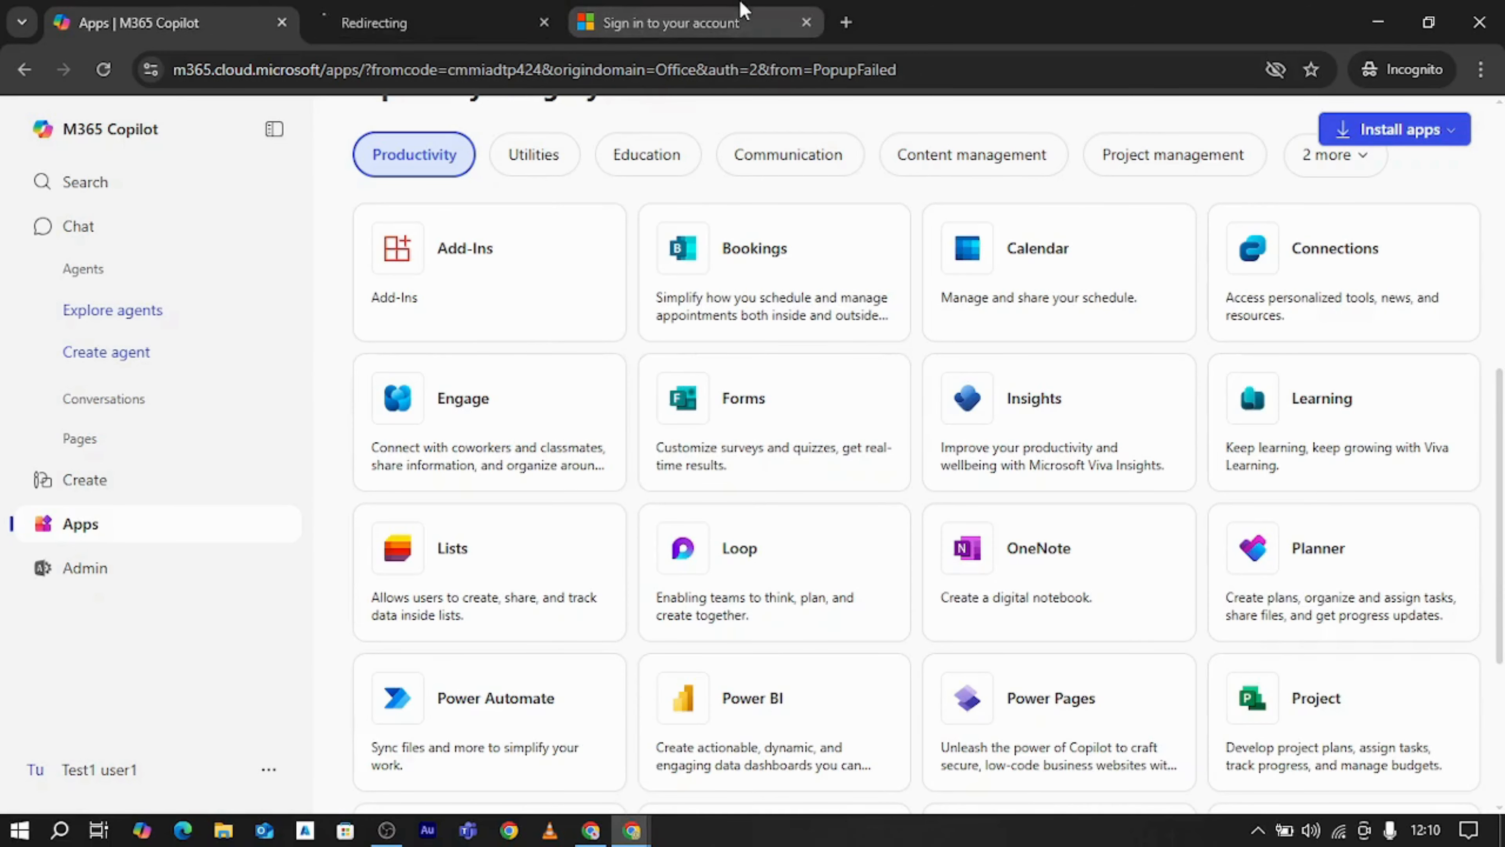
{"action": "left_click", "coordinate": [459, 10]}
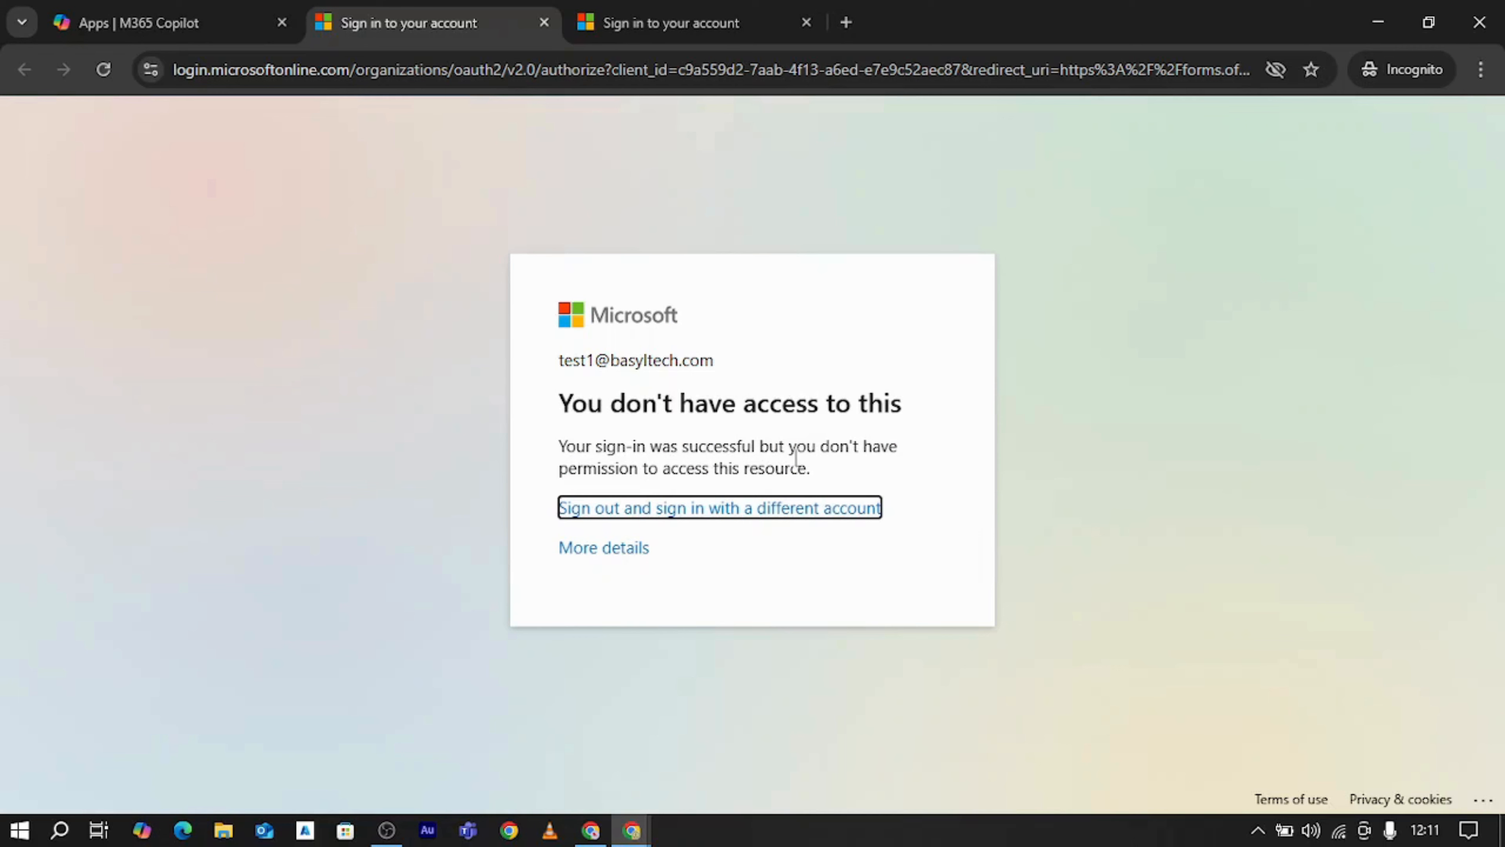
Compare the sign-in pages for Admin and Forms, and go back to the M365 Copilot Apps page
{"action": "left_click", "coordinate": [691, 13]}
{"action": "left_click", "coordinate": [457, 13]}
{"action": "left_click", "coordinate": [296, 17]}
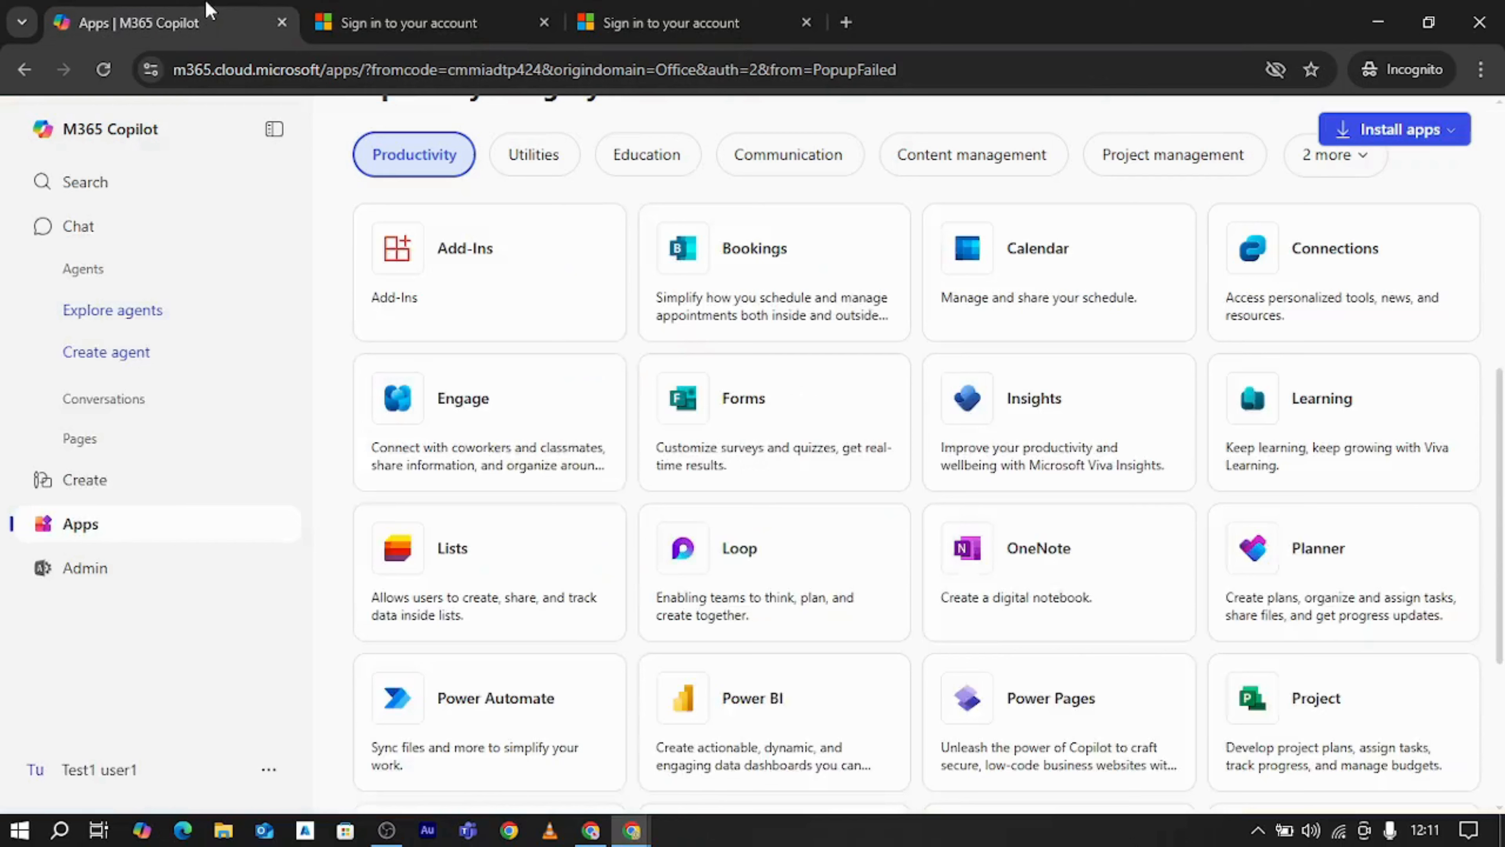
Switch to the Entra admin center to review the Conditional Access policies list, and minimize that window to return to the Apps page
{"action": "mouse_move", "coordinate": [611, 839]}
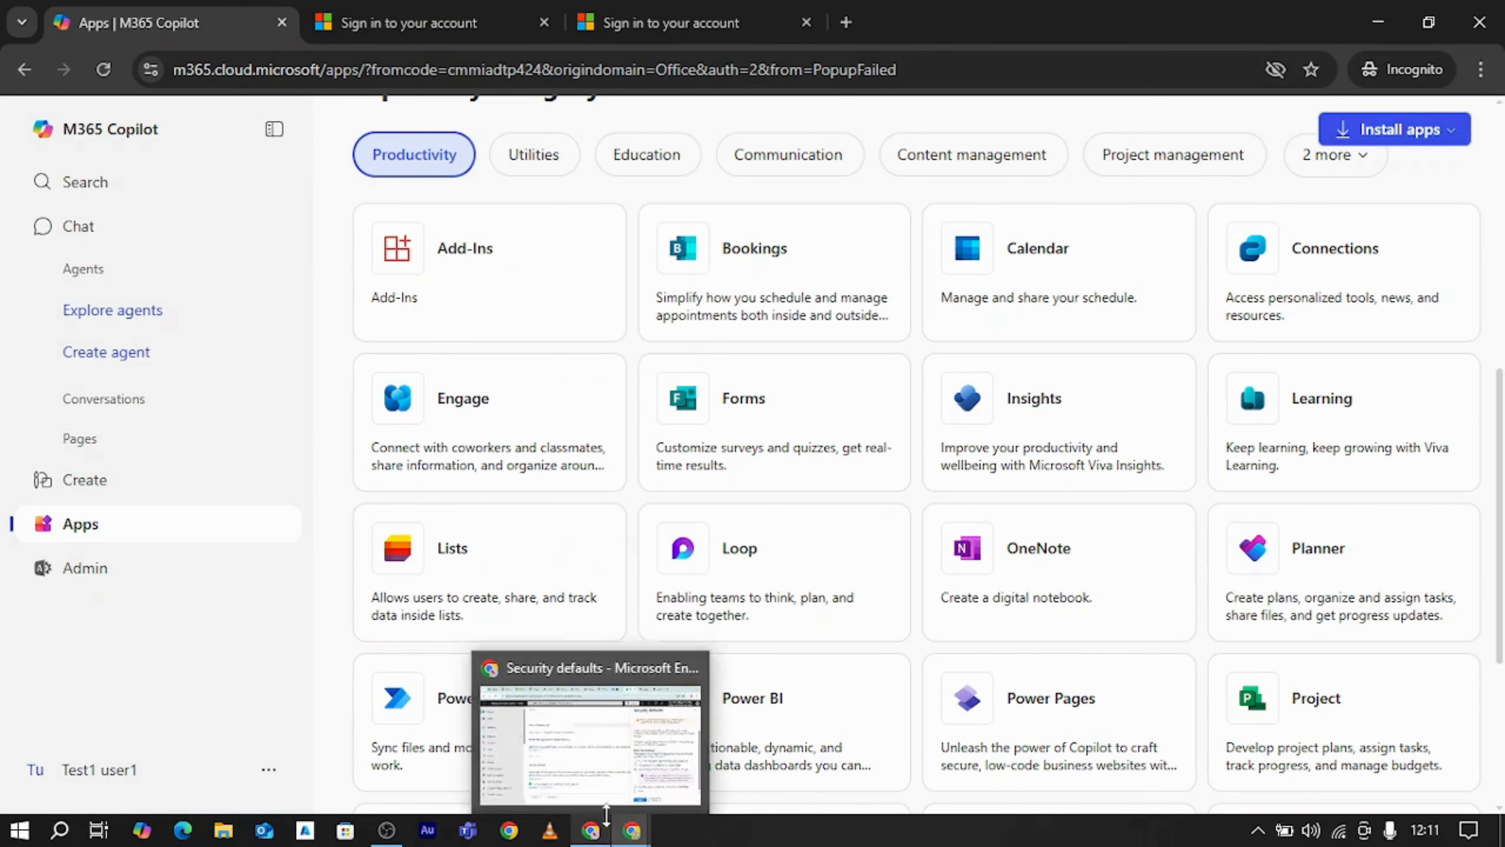
{"action": "mouse_move", "coordinate": [597, 777]}
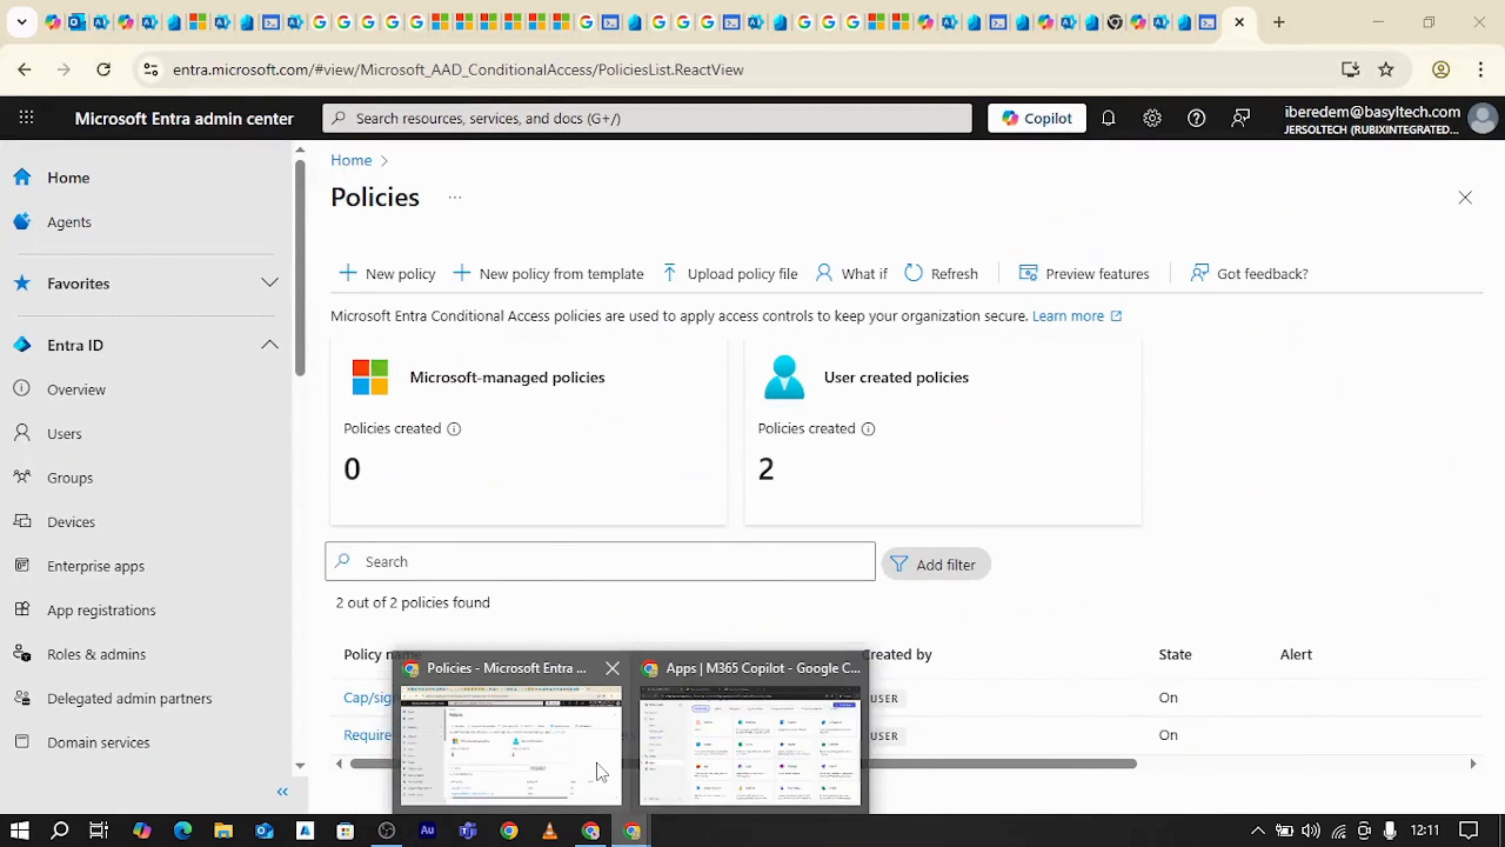
{"action": "left_click", "coordinate": [598, 771]}
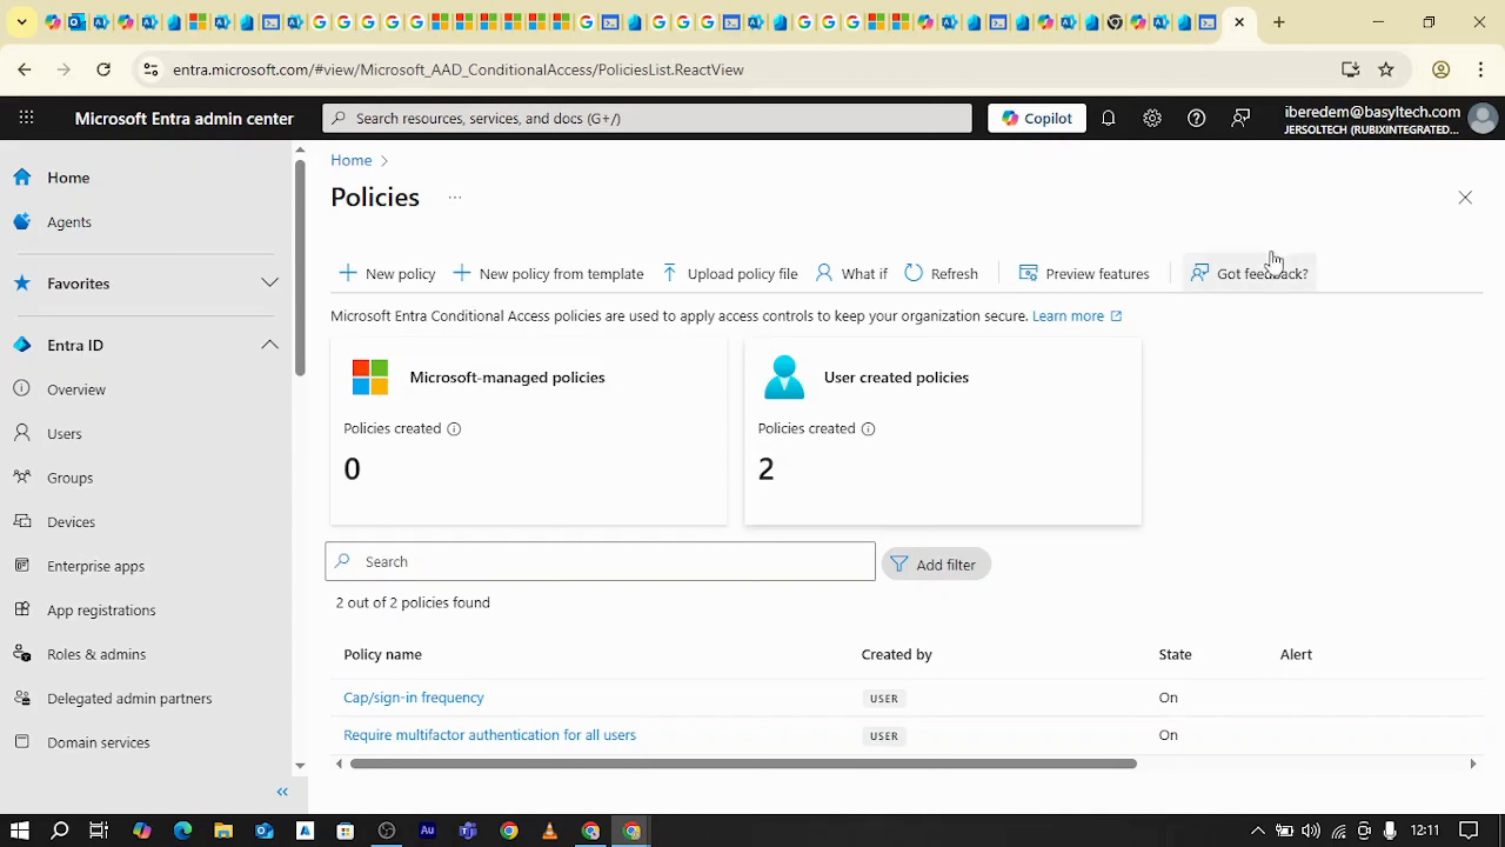
{"action": "left_click", "coordinate": [1378, 21]}
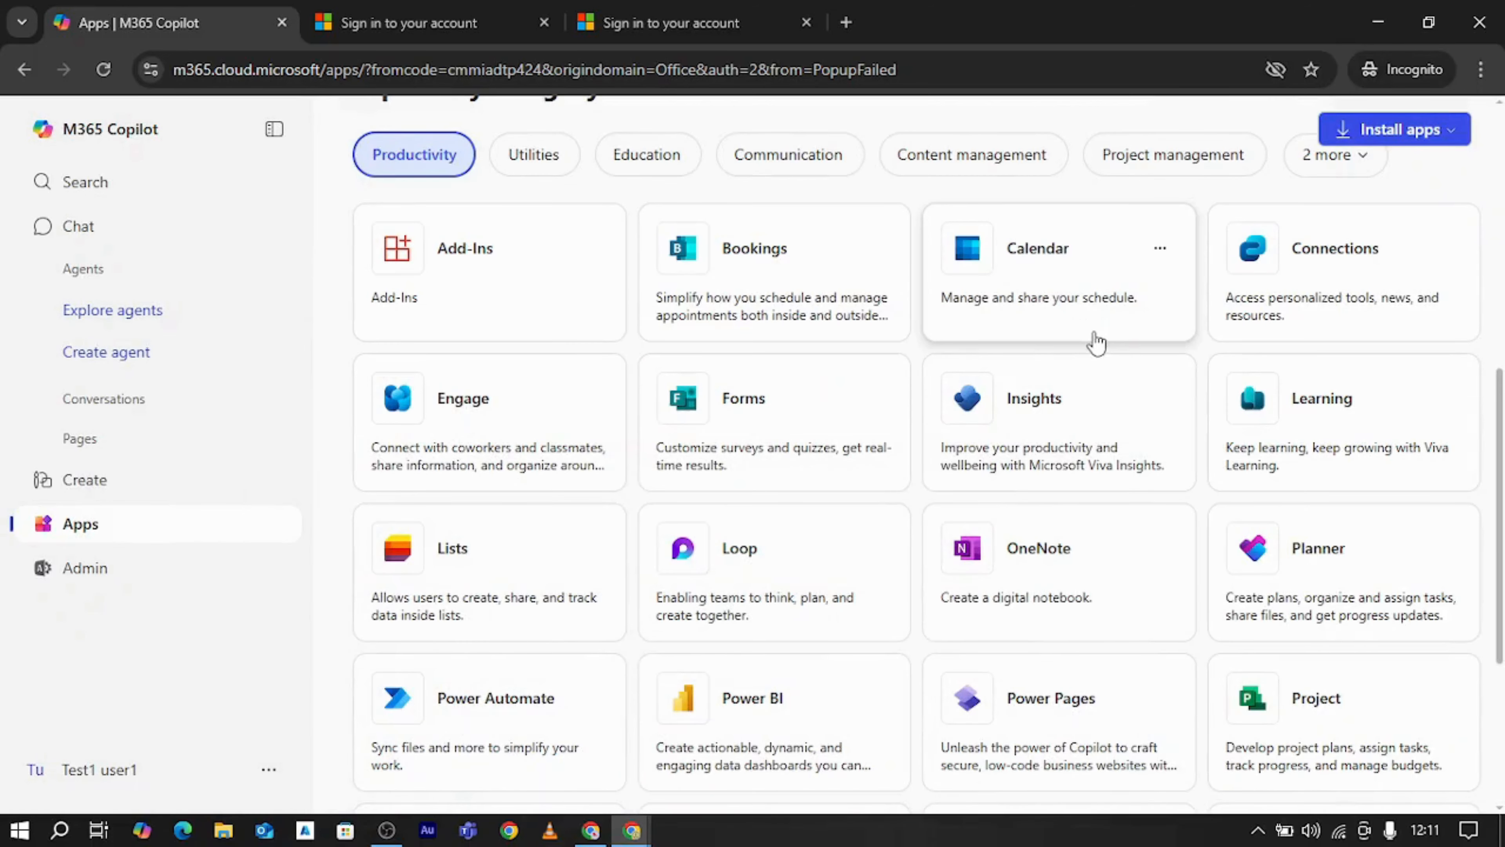